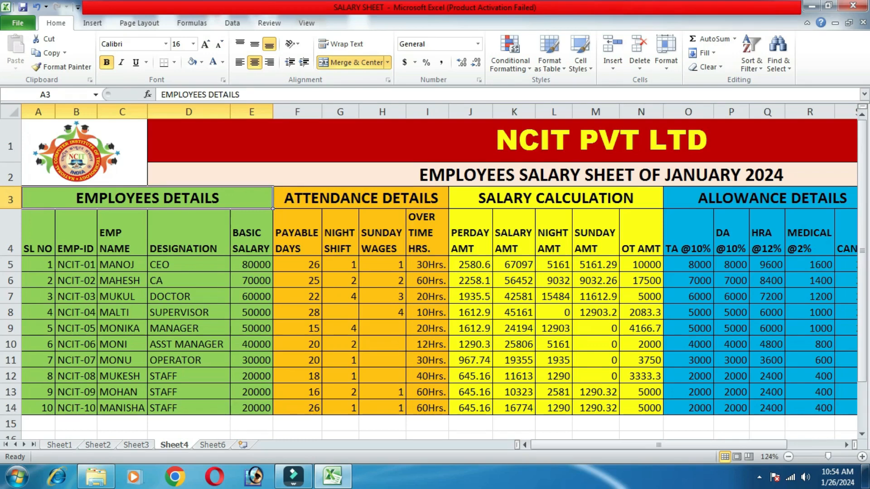
Examine the employee, attendance, salary calculation, allowance and salary details header groups of the finished salary sheet on Sheet4.
key(shift+Down)
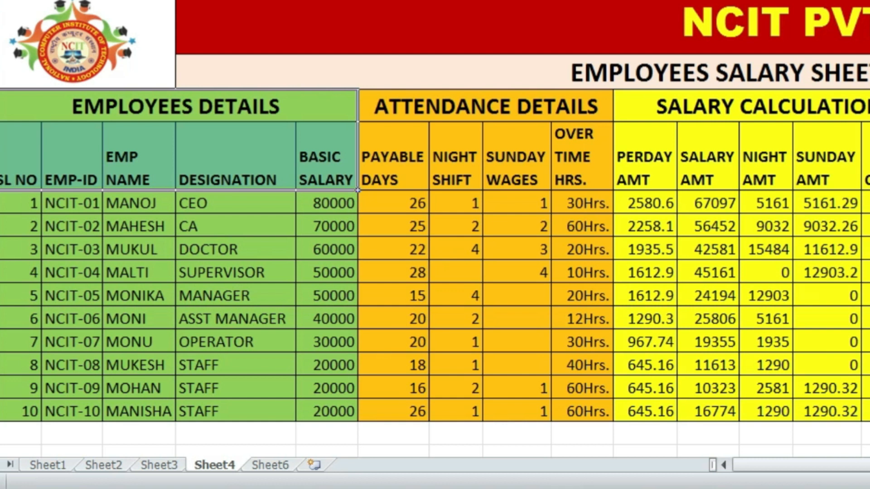
drag(486, 107, 485, 156)
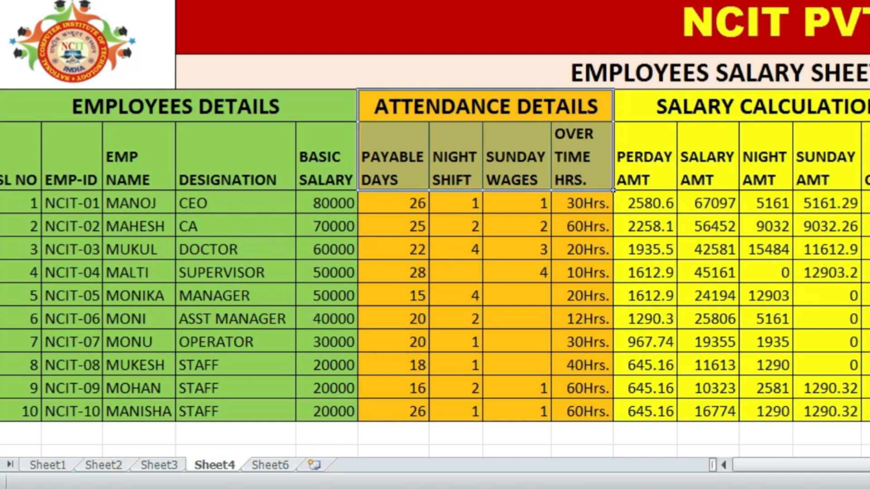
click(763, 107)
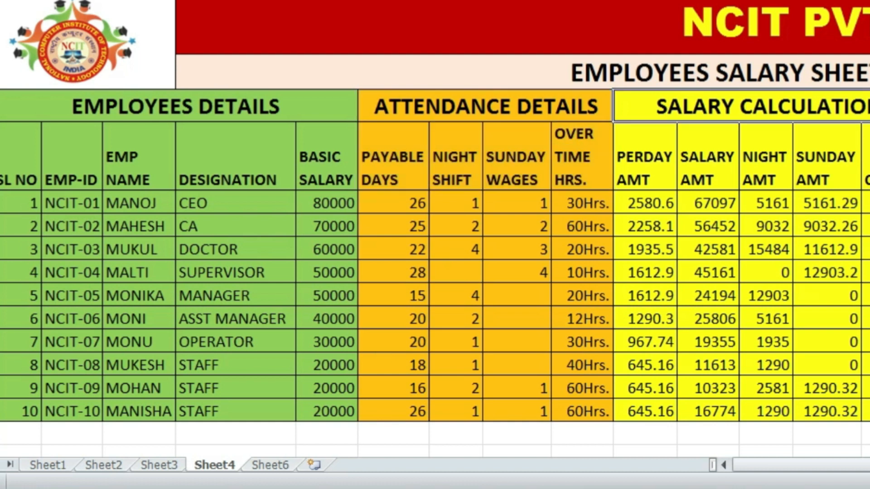
key(shift+Down)
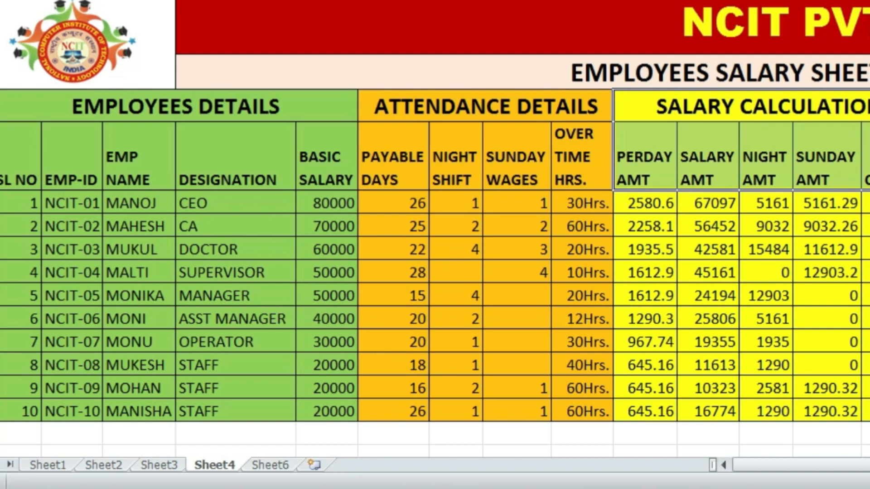
click(869, 107)
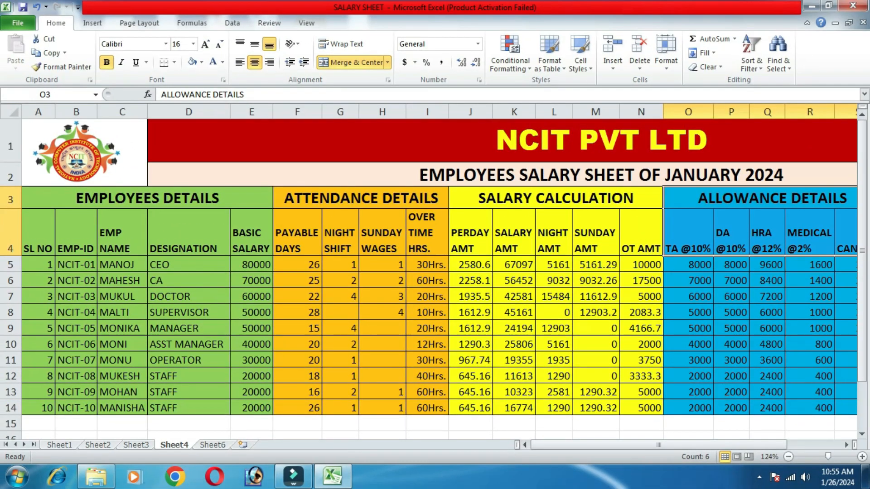
drag(766, 445, 856, 440)
click(756, 199)
drag(756, 198, 824, 240)
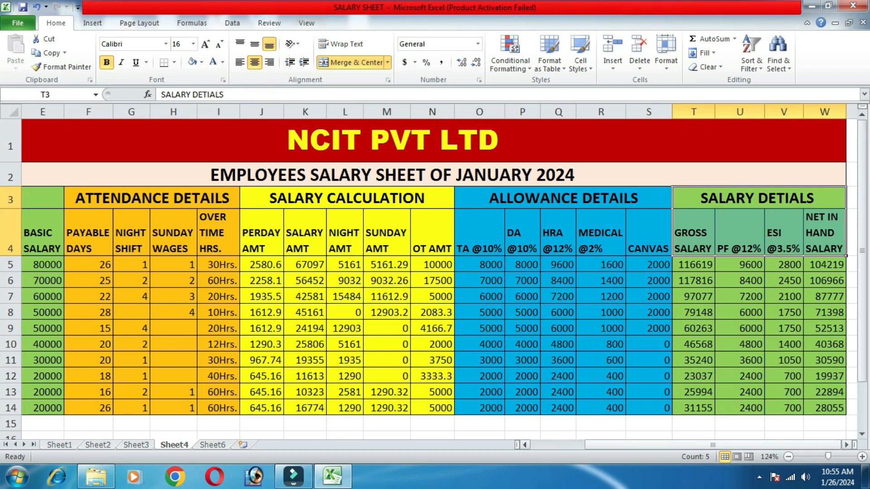
click(759, 198)
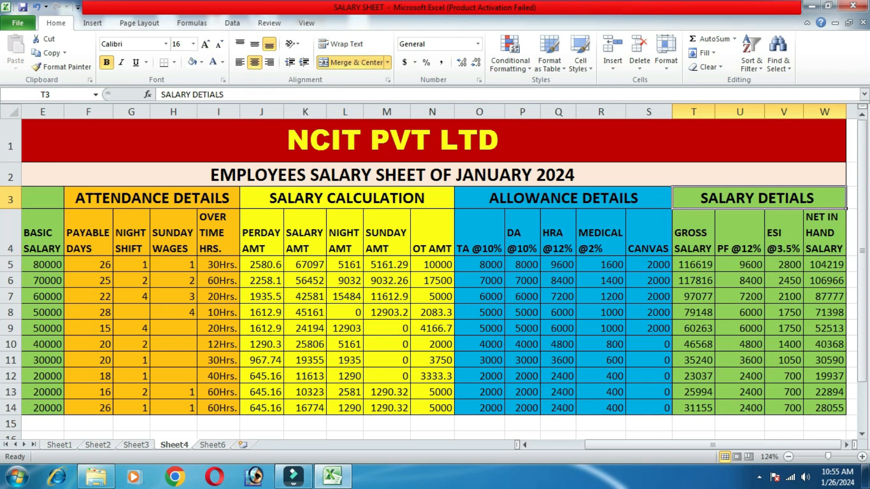
key(Left)
key(Left)
key(Left)
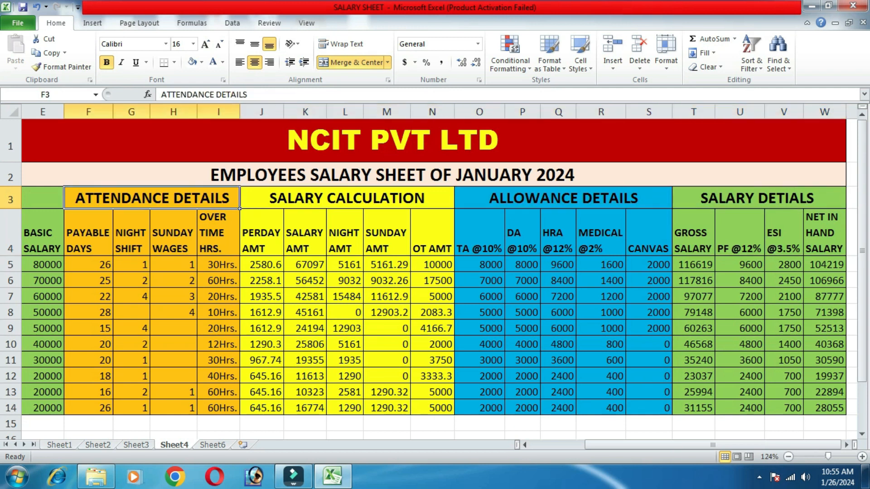
drag(713, 444, 659, 445)
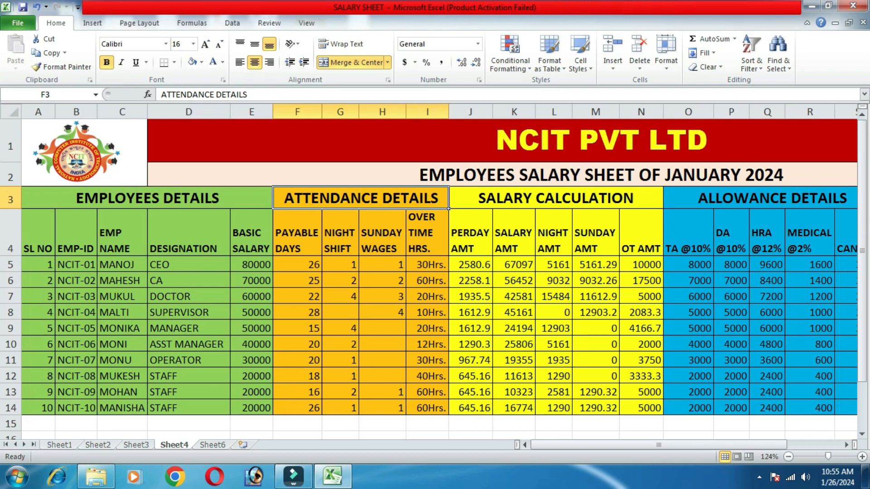
On Sheet6, enter the headers SL NO, EMP-ID and EMP- NAME in A1:C1 and widen column C to fit.
key(ctrl+Page_Down)
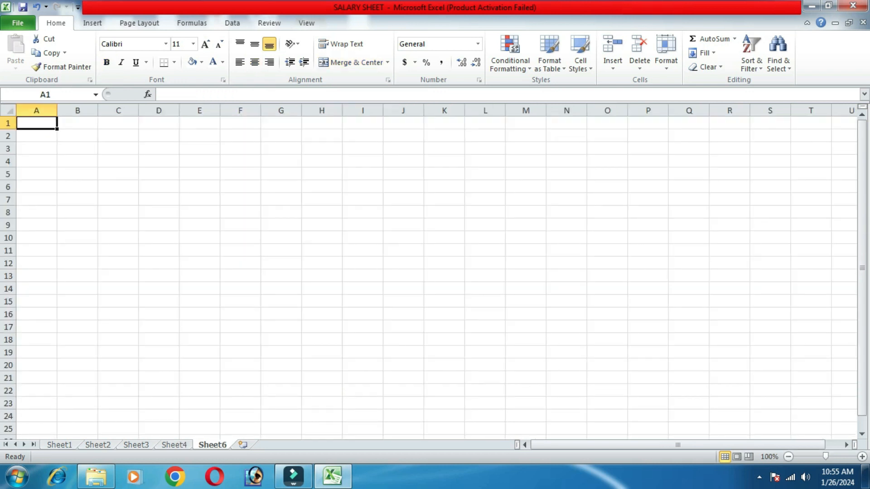
drag(825, 456, 832, 456)
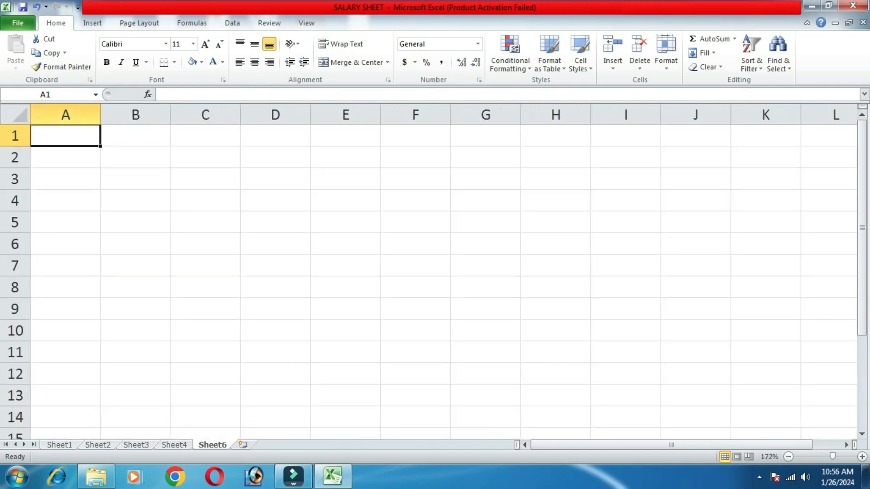
text(SL NO)
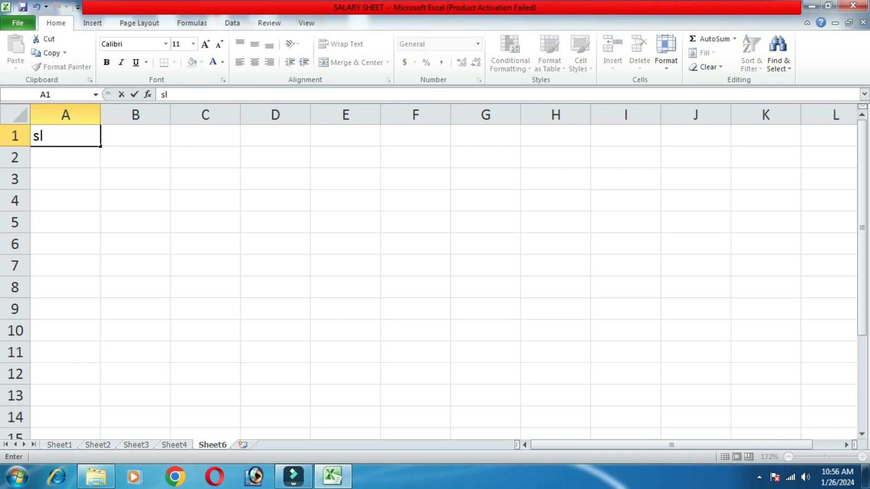
key(Tab)
text(EMP-ID)
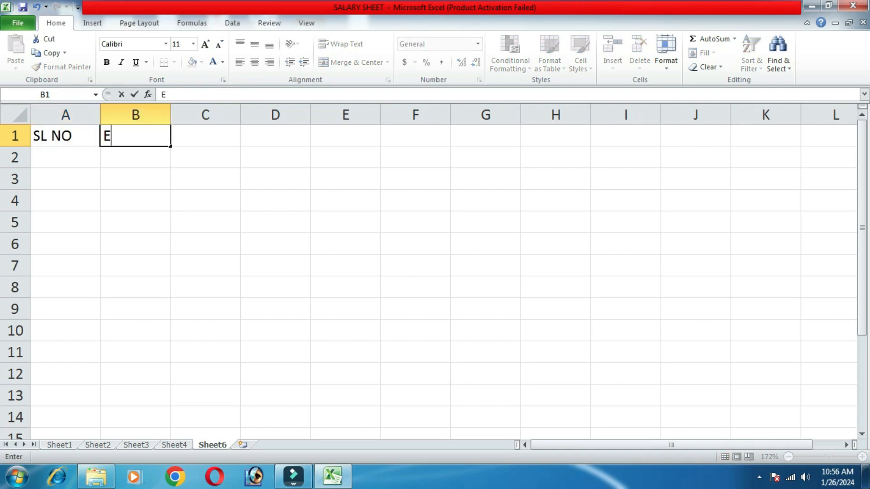
key(Tab)
text(EMP- NAME)
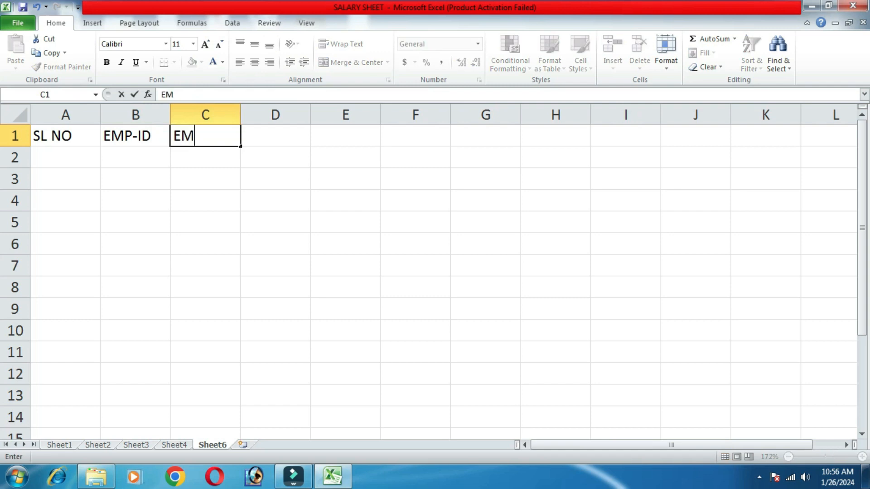
key(Tab)
drag(240, 114, 254, 115)
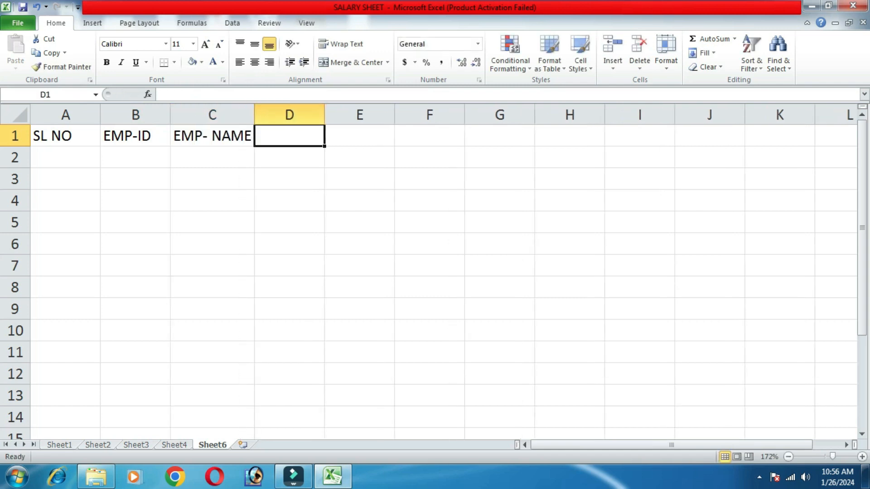
Enter the headers POST in D1 and BASIC SALARY in E1.
text(POST)
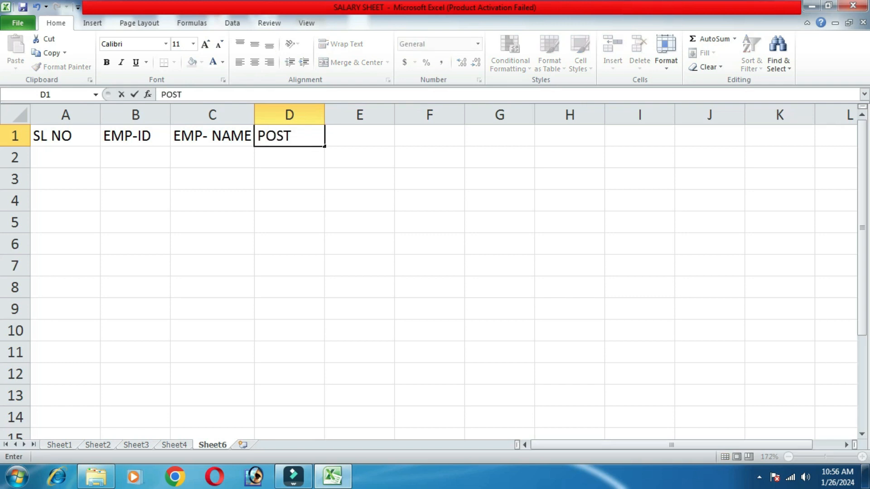
key(Tab)
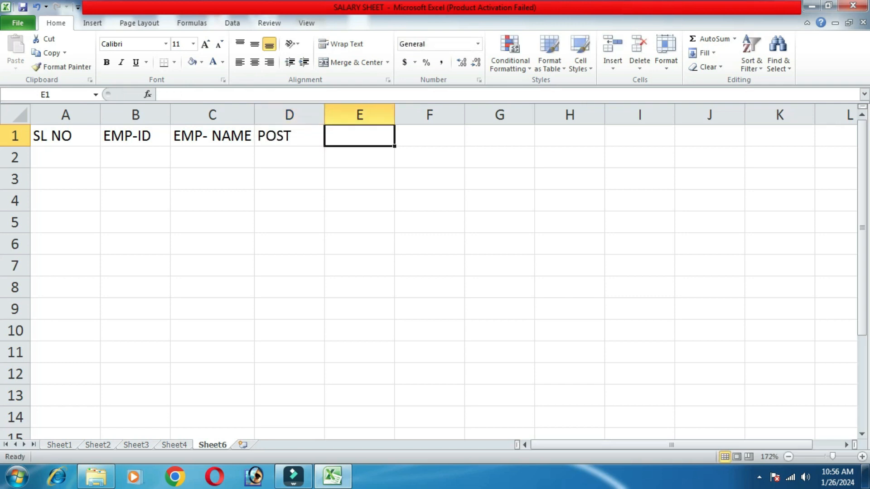
text(BASIC)
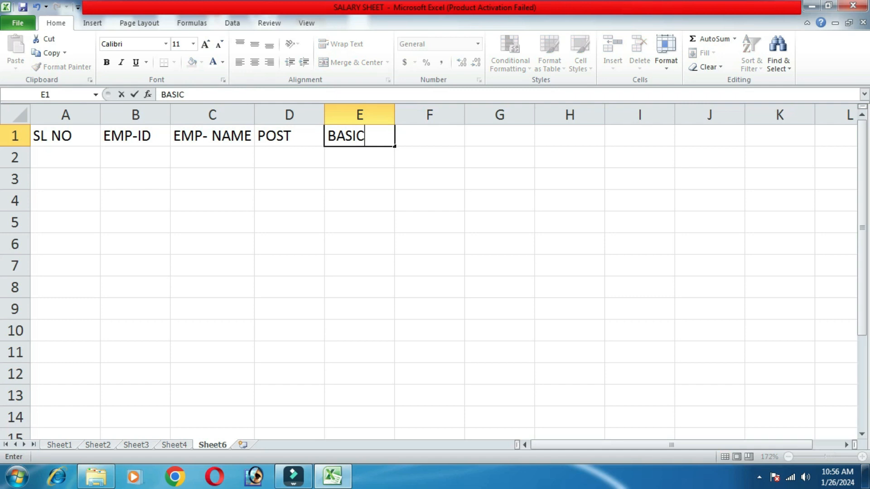
text( SALARY)
key(Tab)
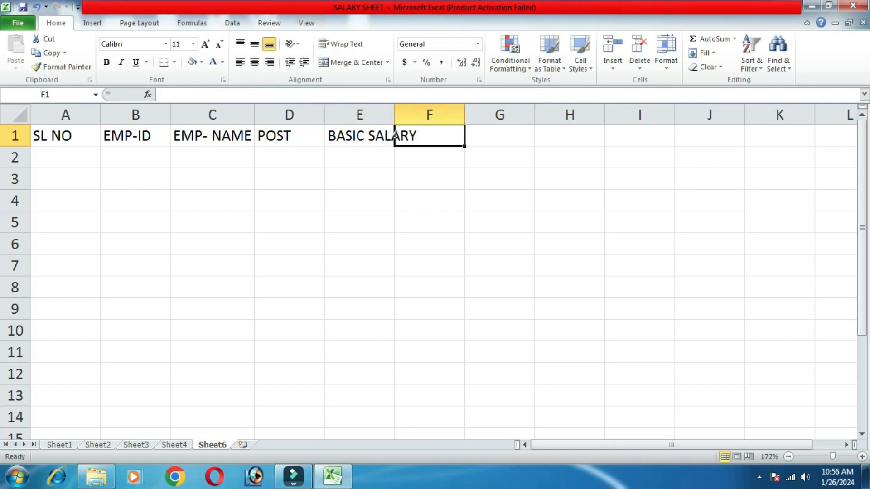
Wrap the text in row 1 and adjust column E's width so BASIC SALARY sits on two lines.
click(394, 135)
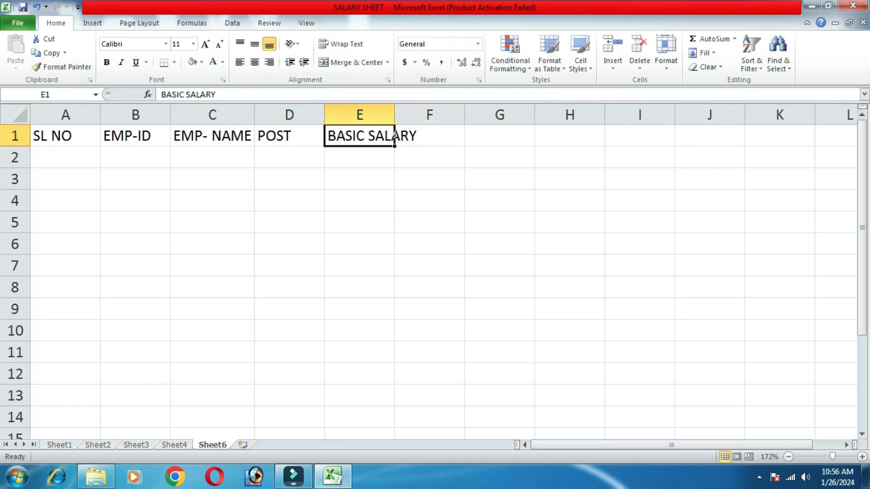
drag(394, 114, 373, 115)
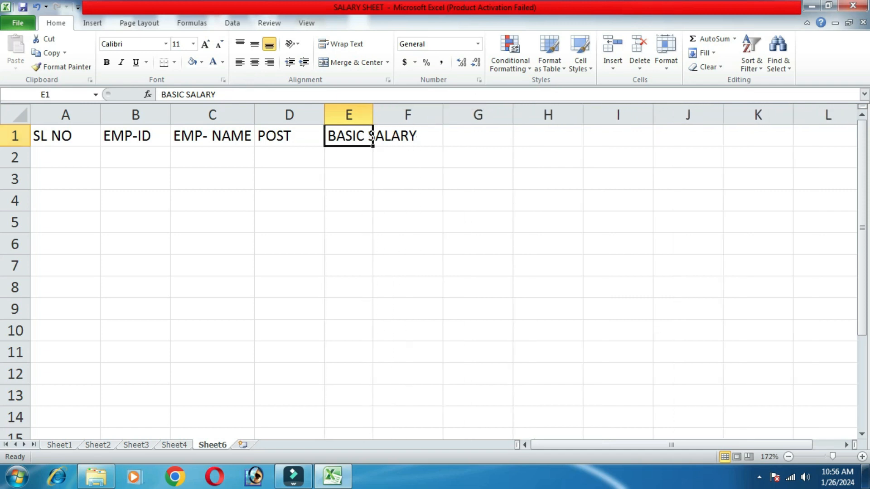
click(15, 136)
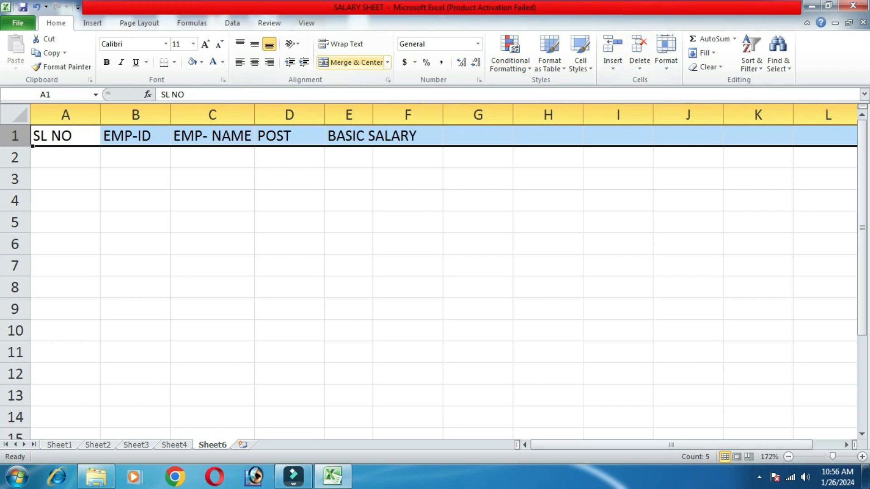
click(340, 44)
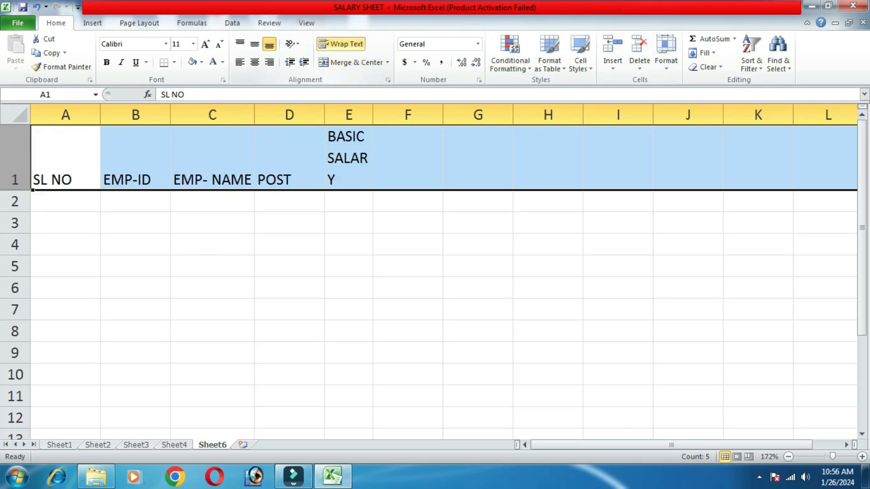
drag(373, 114, 381, 114)
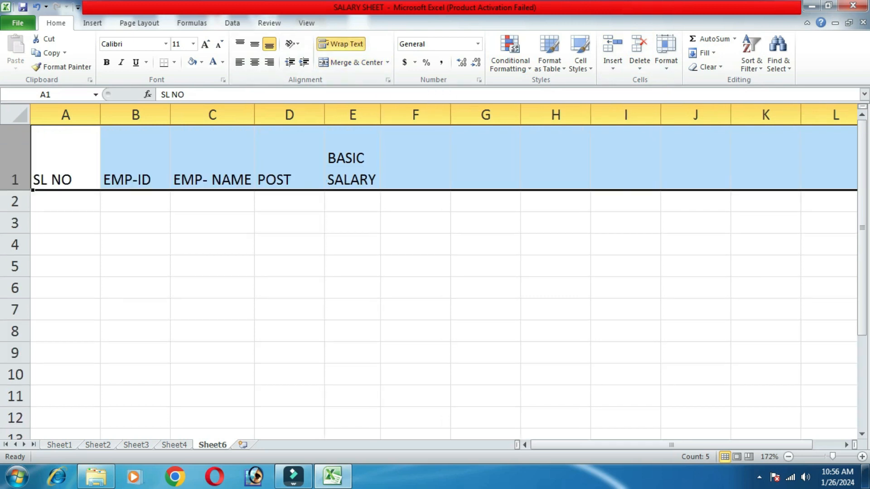
Insert a blank row above the header row.
click(352, 159)
click(15, 159)
click(612, 45)
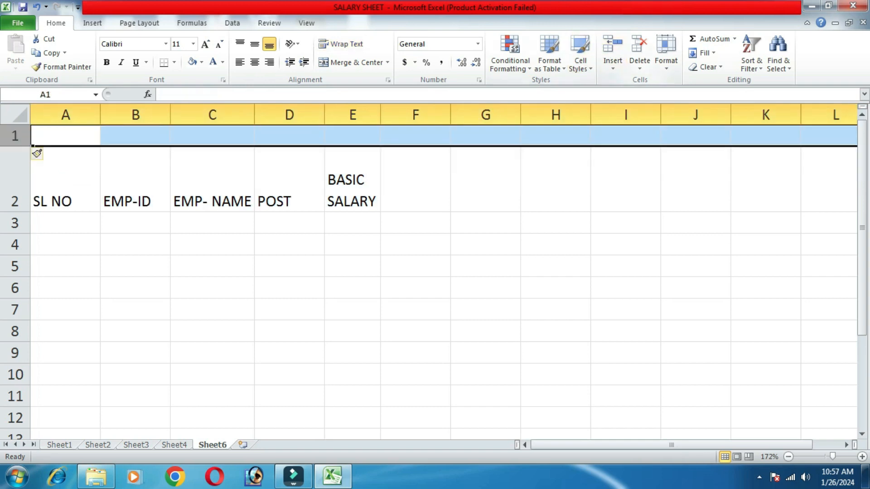
Merge and center A1:E1 and enter the title EMPLOYEES DETAIL.
drag(66, 136, 352, 135)
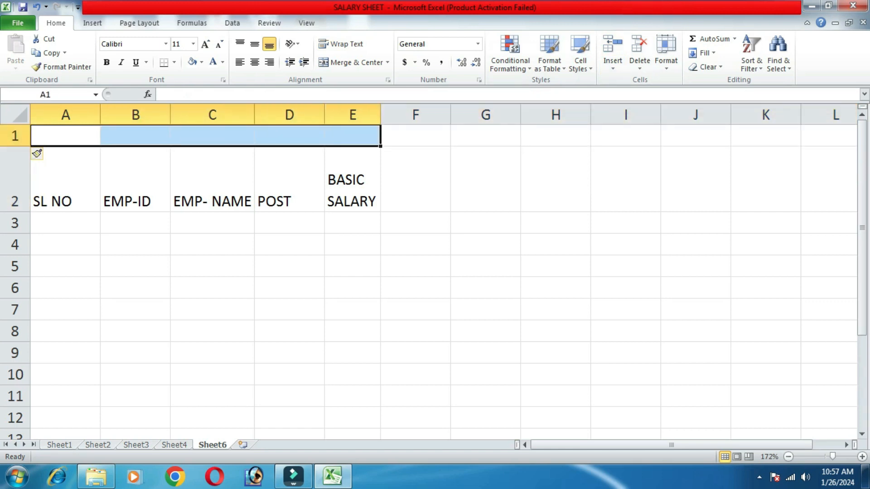
click(350, 62)
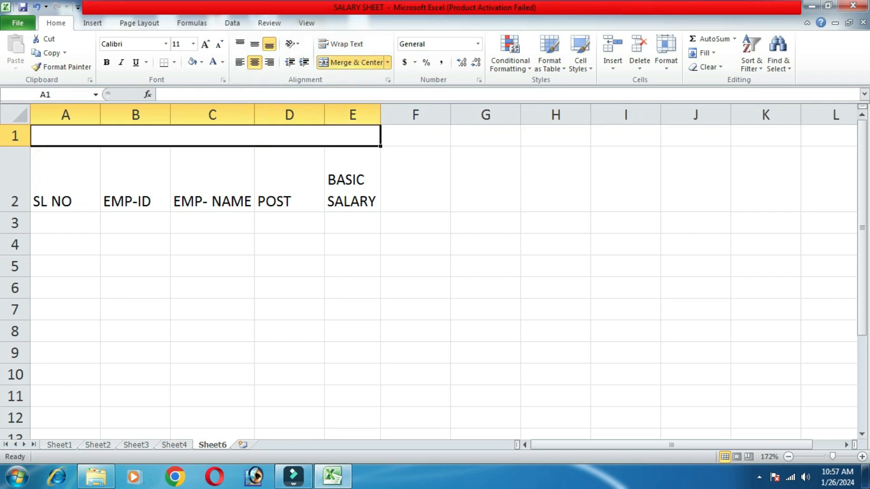
text(EMPLOYEES DETAIL)
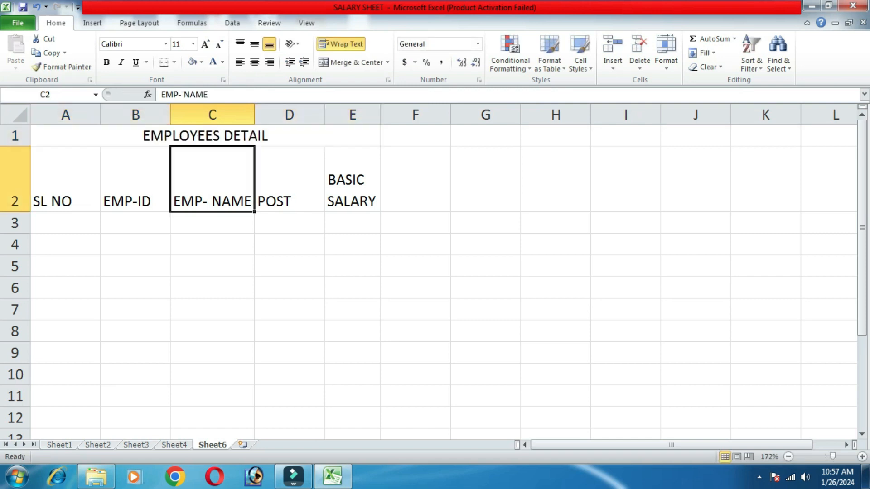
Make the headers in A2:E2 bold at font size 12 and autofit column E.
drag(66, 181, 352, 181)
key(ctrl+b)
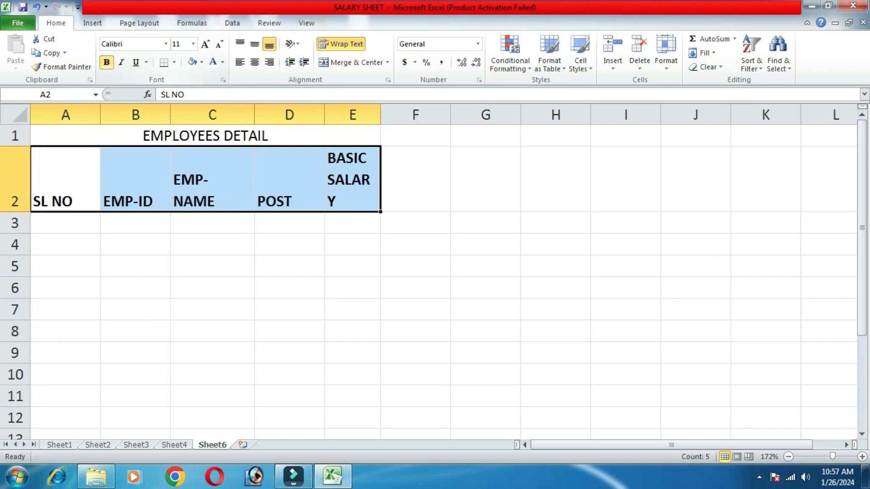
click(205, 44)
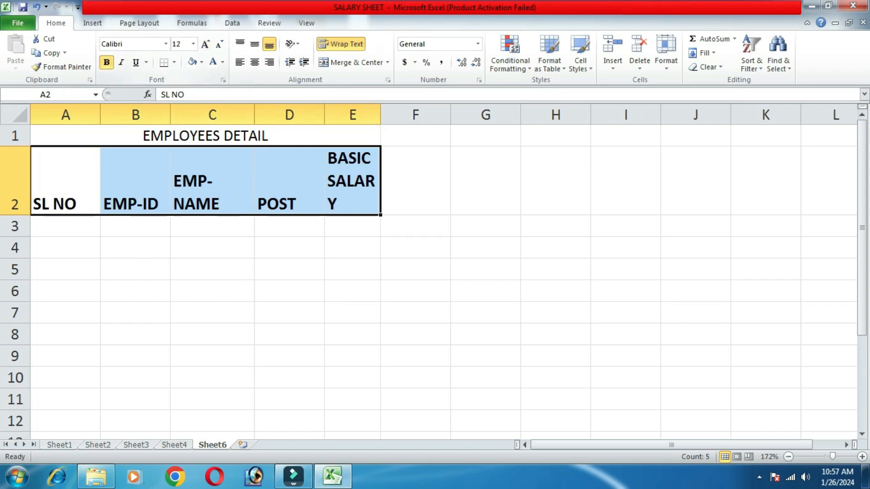
double_click(381, 115)
Format the EMPLOYEES DETAIL title in bold at font size 16.
click(211, 136)
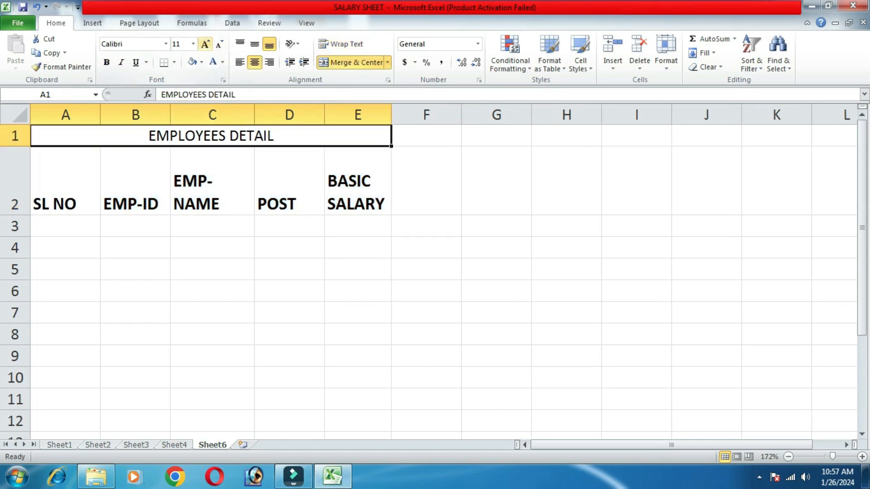
click(205, 44)
click(205, 44)
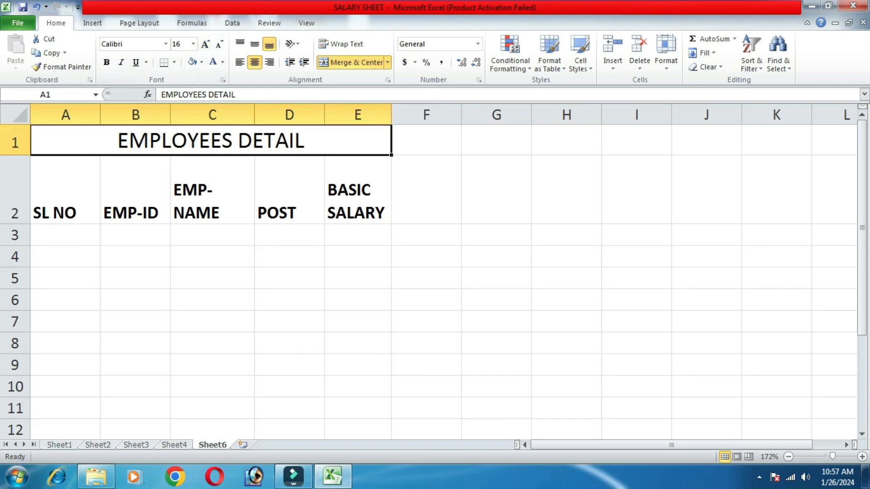
click(107, 63)
Fill the title and header cells A1:E2 with the standard green color.
drag(136, 142, 146, 197)
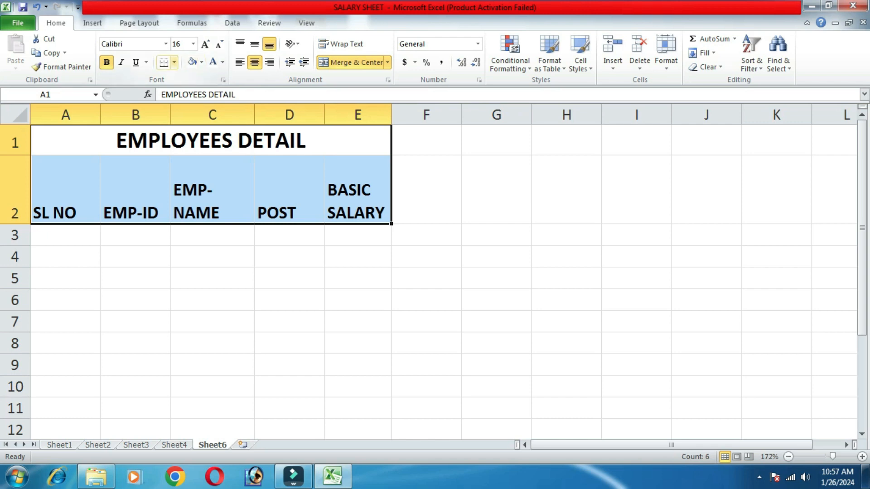
click(202, 62)
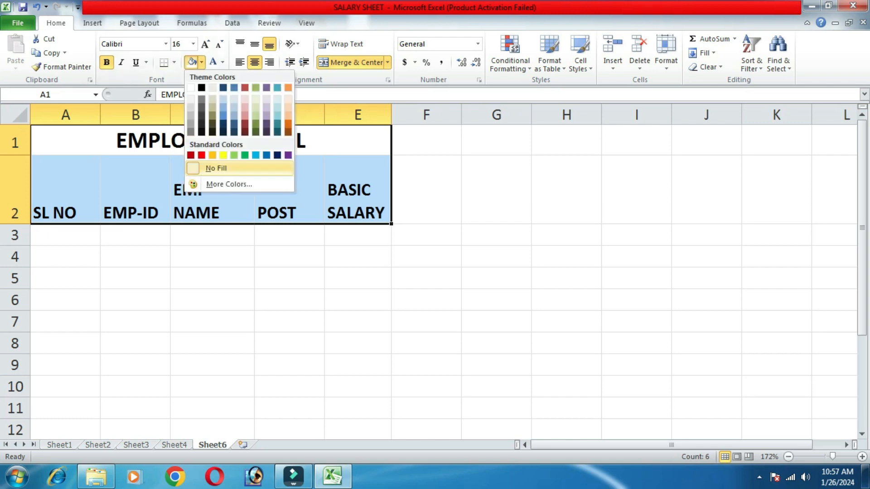
click(244, 156)
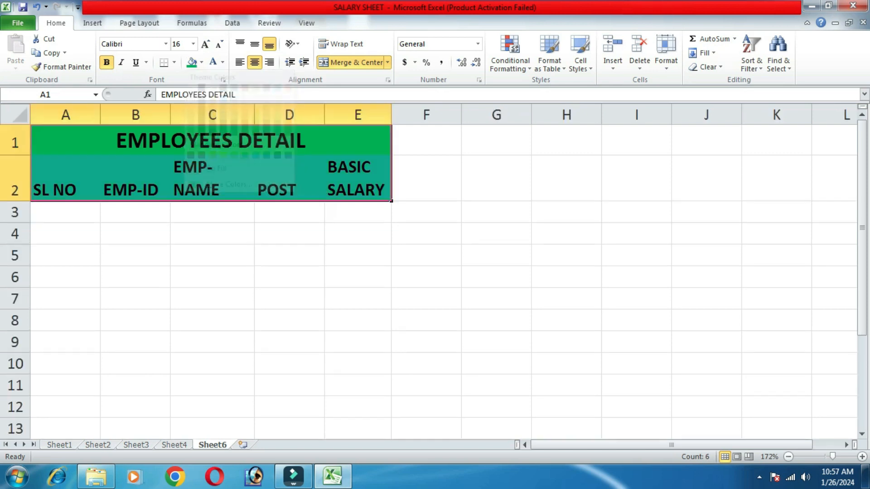
Enter the headers PAYABLE DAYS in F2 and NIGHT SHIFT in G2.
click(426, 140)
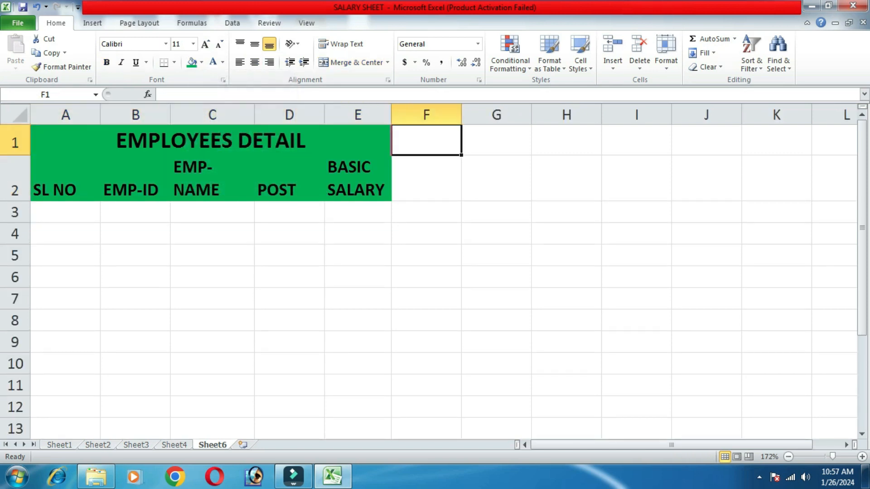
click(426, 178)
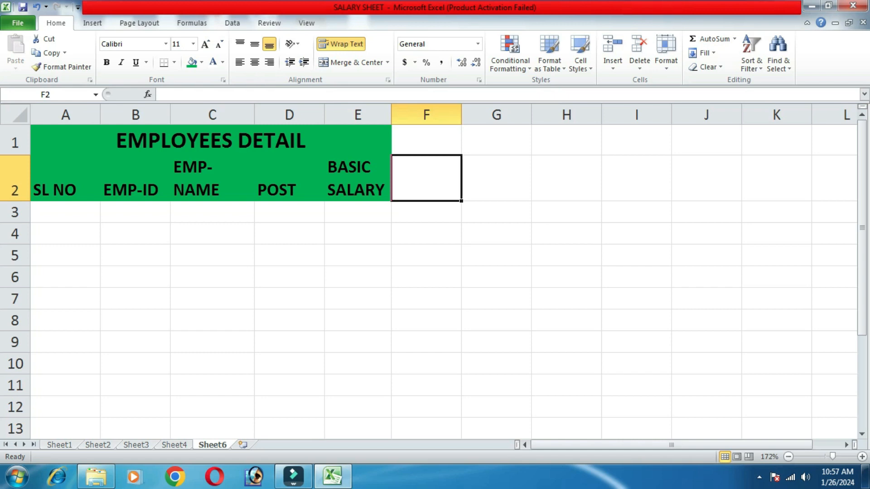
text(PAYABLE DAYS)
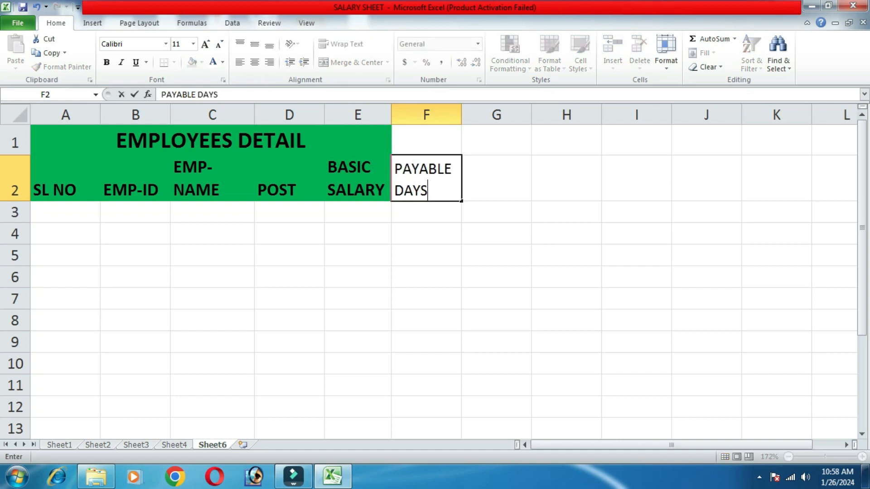
key(Tab)
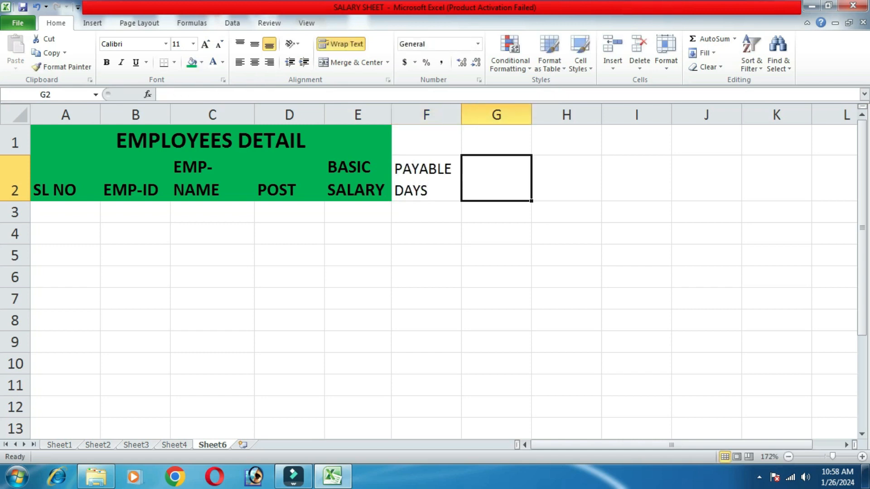
text(NIGHT SHIFT)
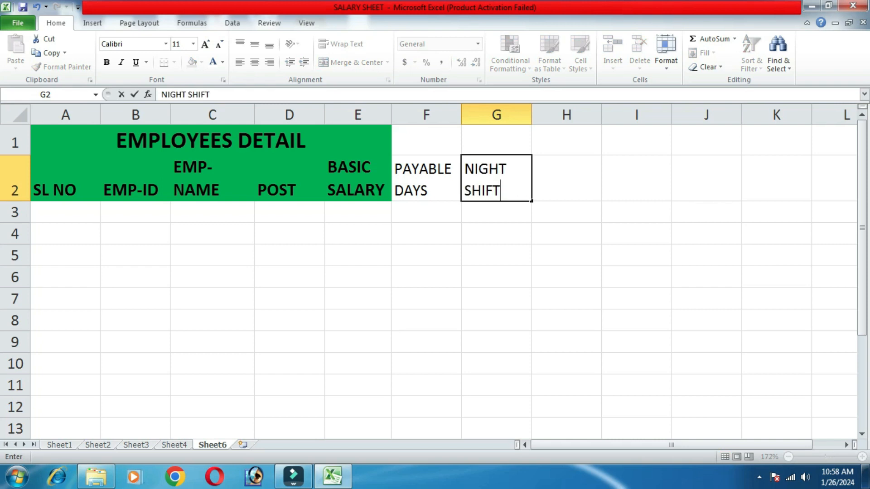
key(Tab)
Enter the headers SUNDAY WAGES in H2 and OVER TIME in I2.
text(SUNDAY)
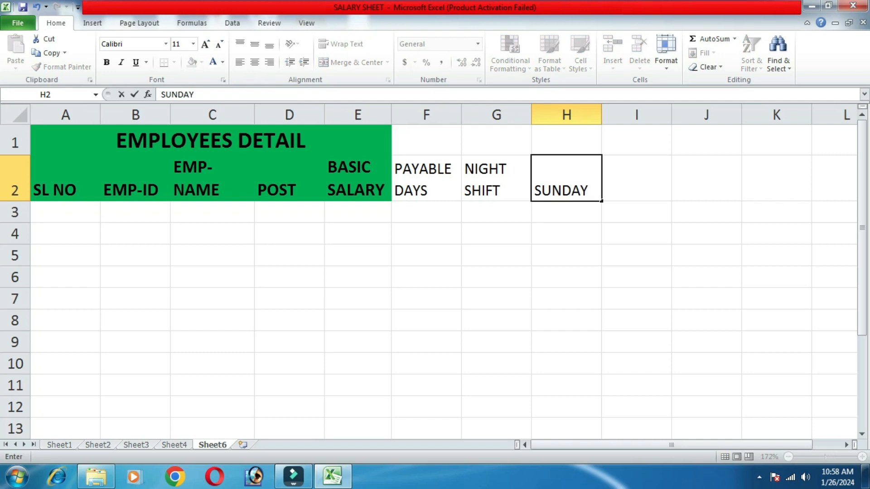
text( VAG)
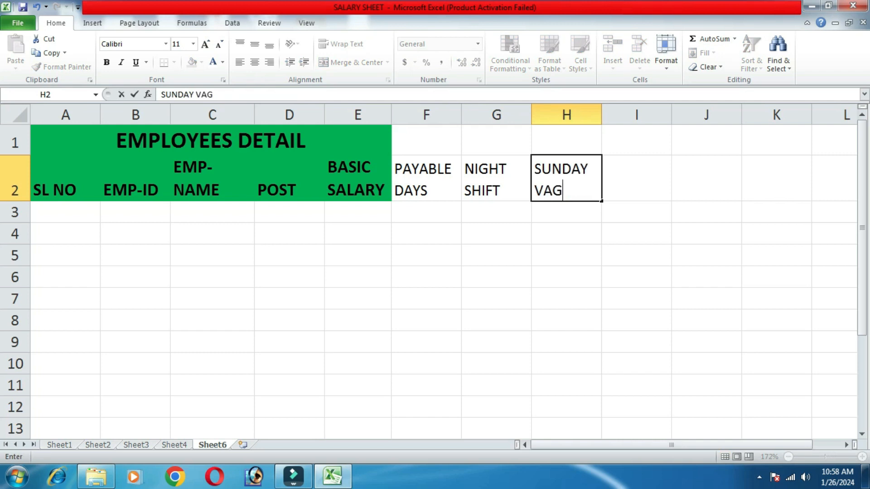
key(BackSpace)
key(BackSpace)
key(BackSpace)
text(WAGES)
key(Tab)
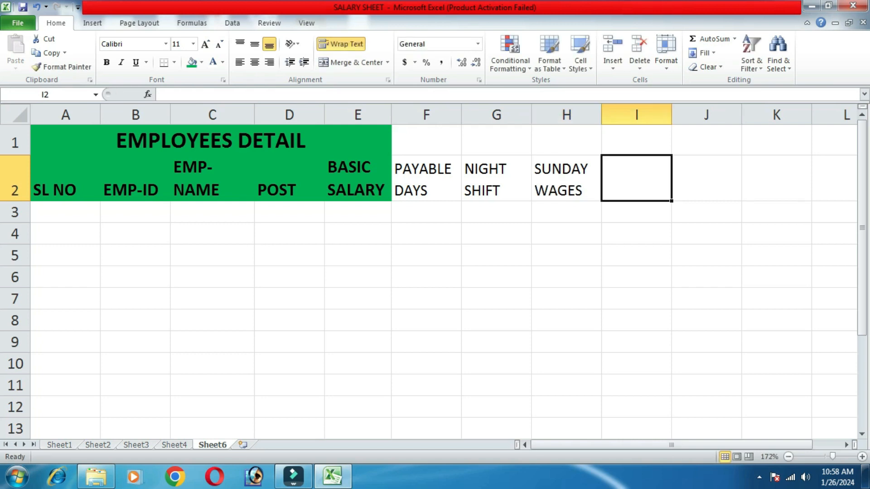
text(OVER TIME)
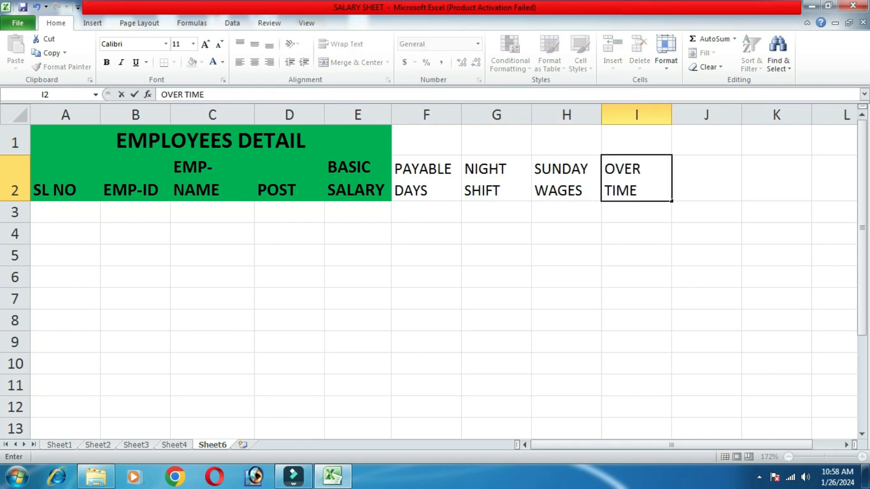
key(Tab)
Merge and center F1:I1 and enter the title ATTENDANCE DETAILS.
drag(425, 141, 634, 141)
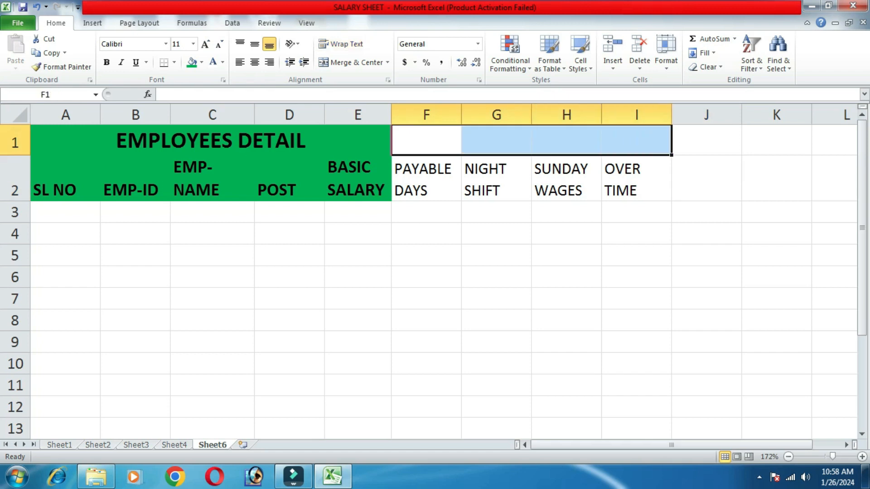
click(350, 62)
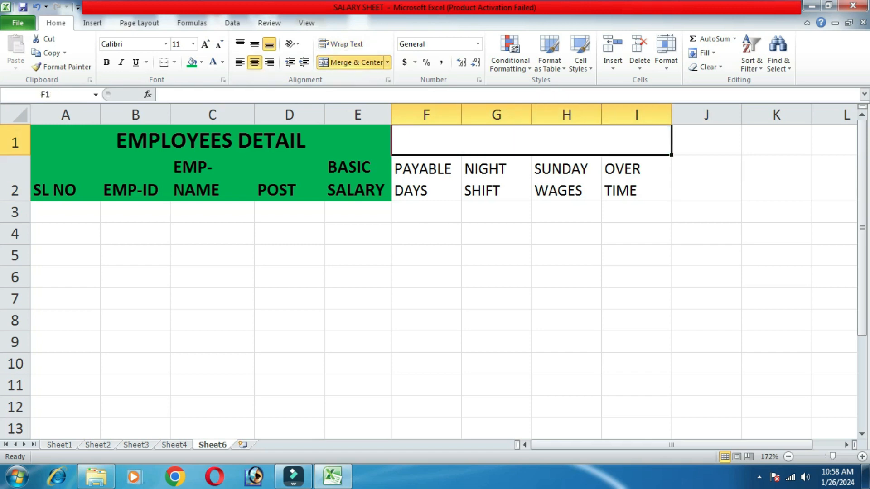
text(ATTENDANCE DETAILS)
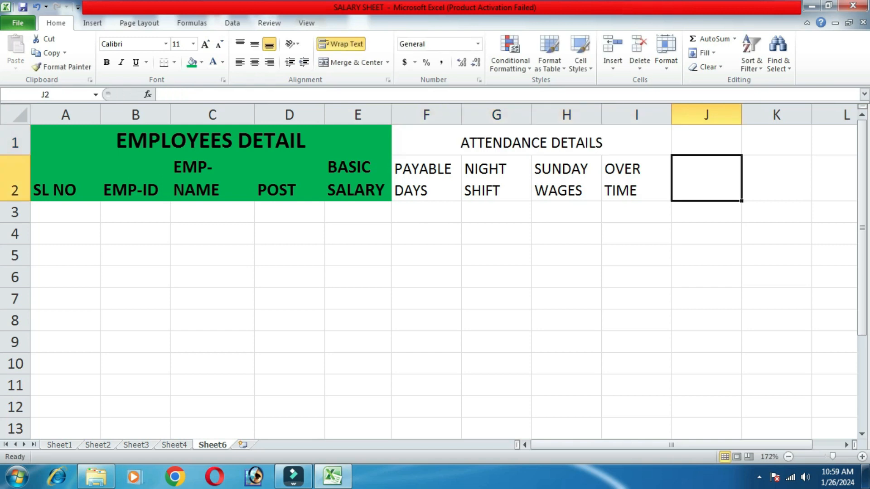
Enter the headers PERDAY AMT, WORKING SALARY, NIGHT AMT, SUNDAY AMT and OVER TIME AMT in J2:N2.
text(PER)
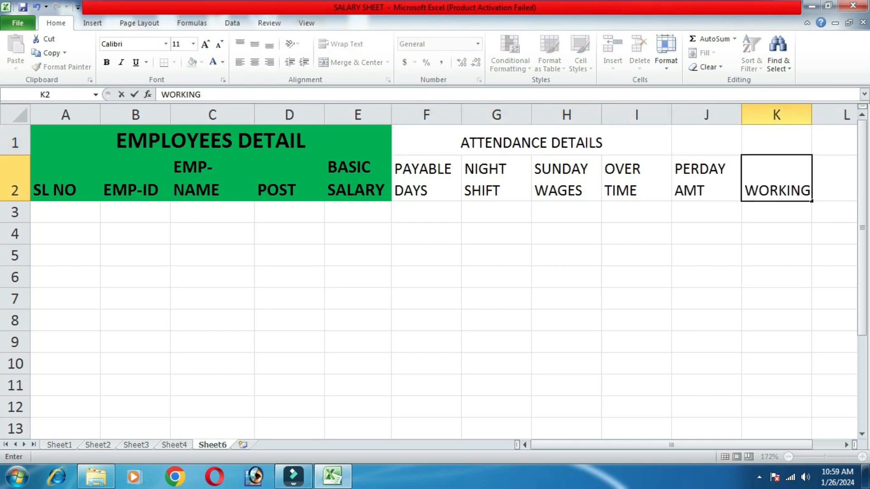
text(SALARY)
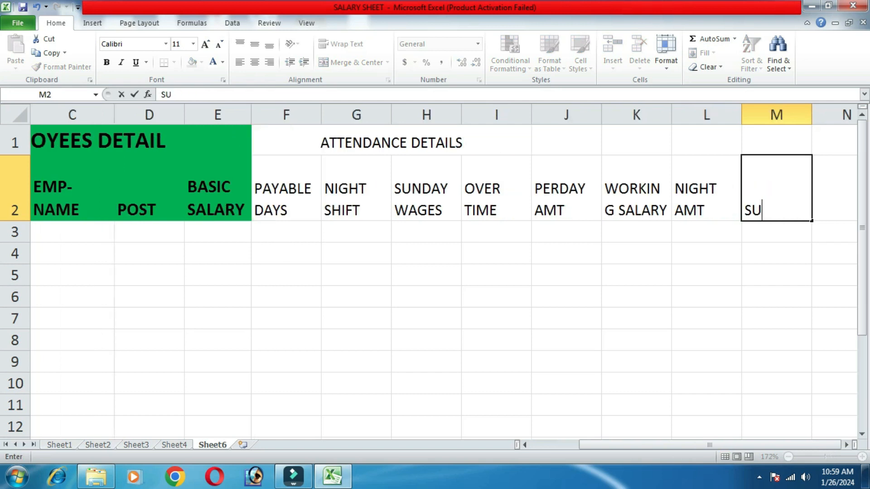
text(NDAY)
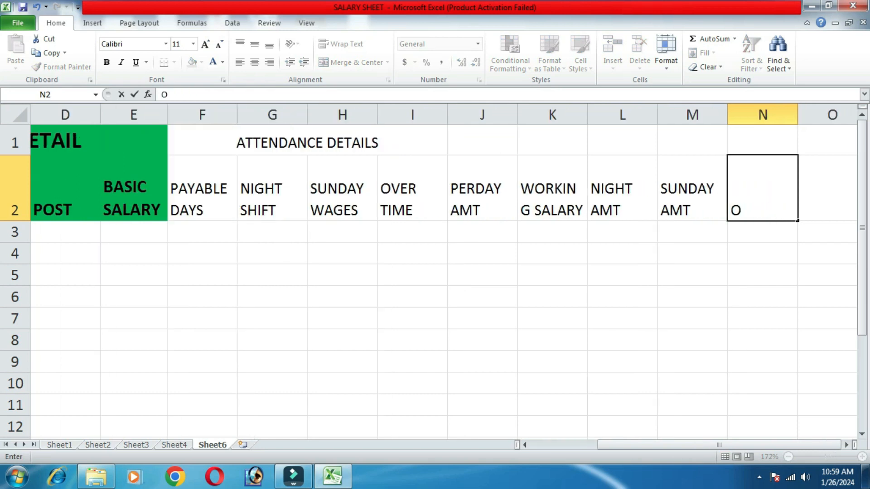
text(VER)
text(TIME AMT)
key(Tab)
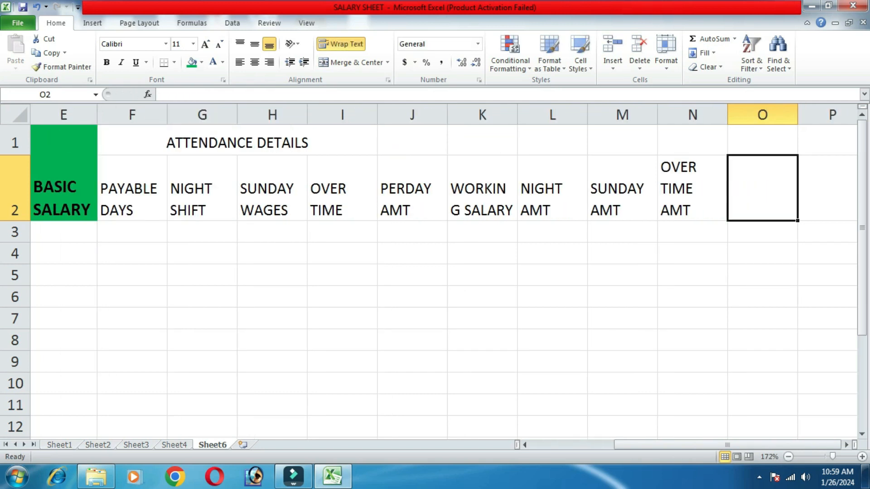
Merge and center J1:N1 and enter the title SALARY CALCULATION.
click(413, 140)
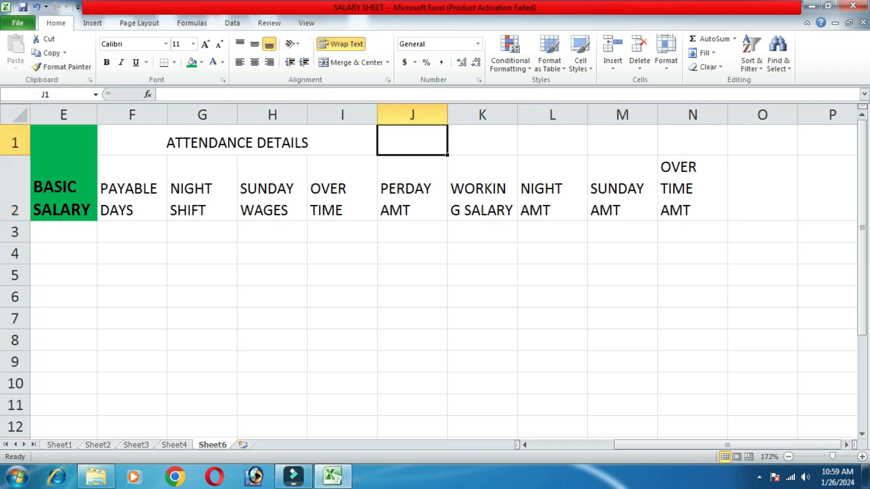
key(shift+Right)
key(shift+Right)
key(shift+Right)
key(shift+Right)
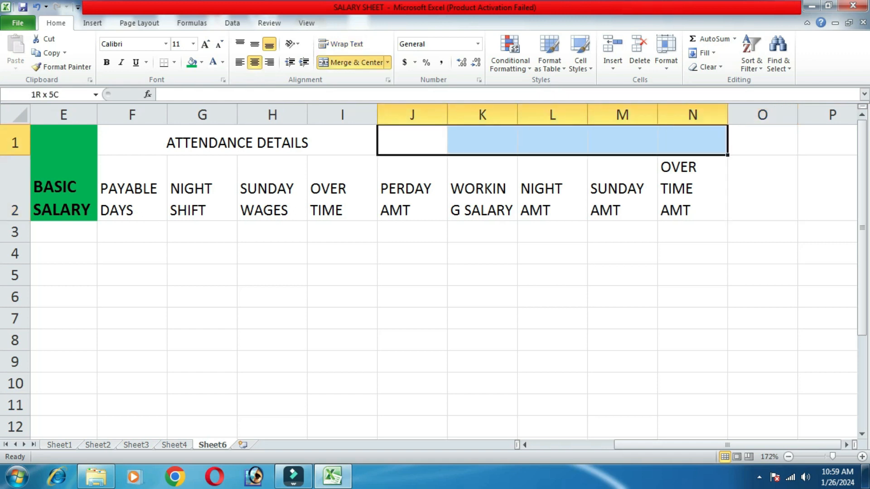
click(354, 62)
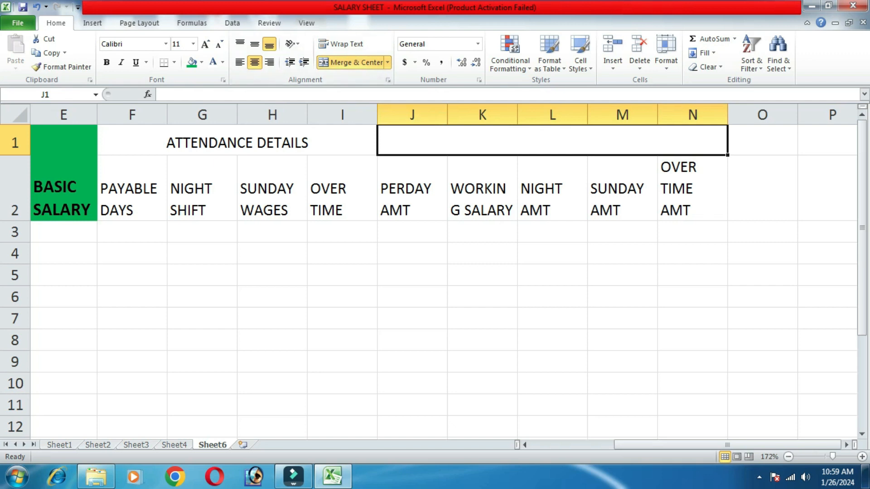
text(SALARY )
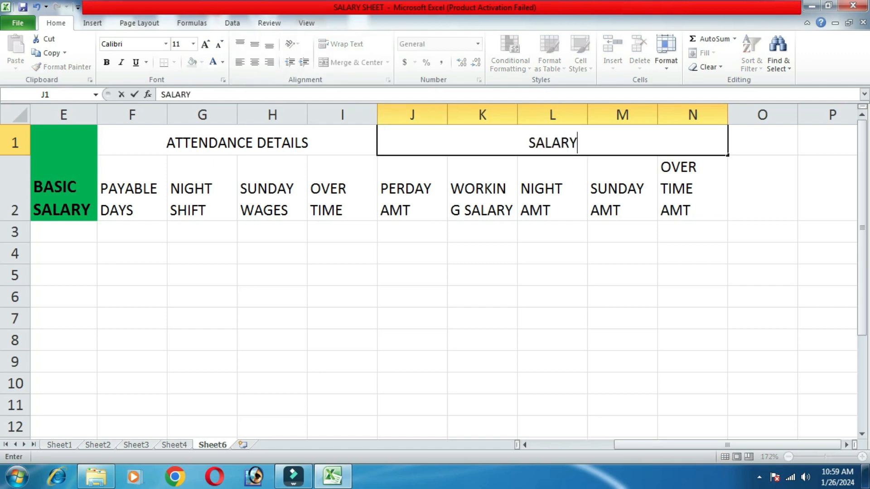
text(CA)
text(LCULATION)
key(Right)
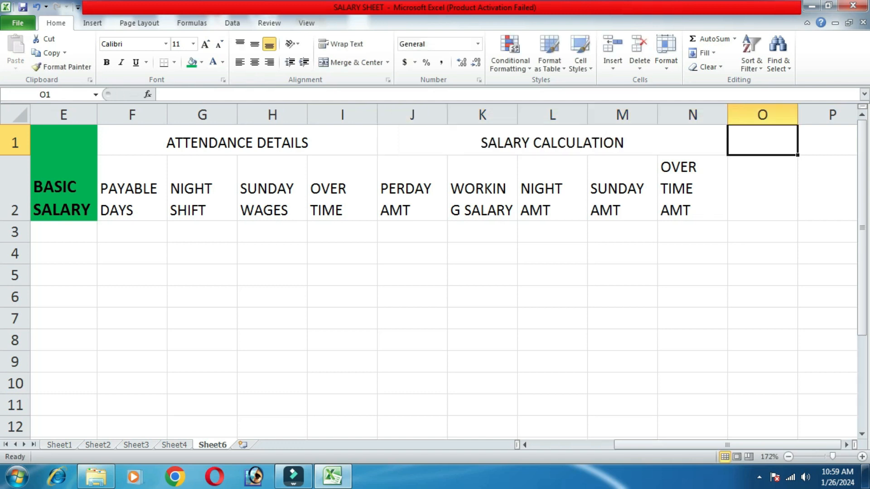
key(Down)
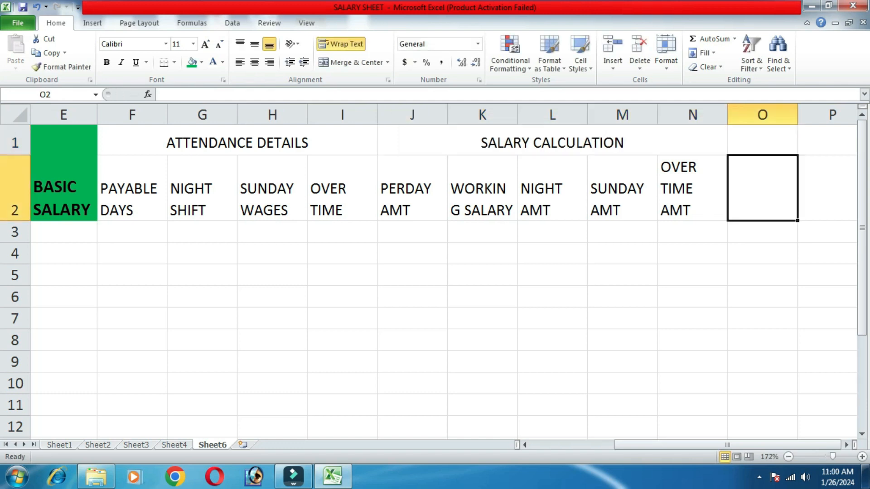
text(TA )
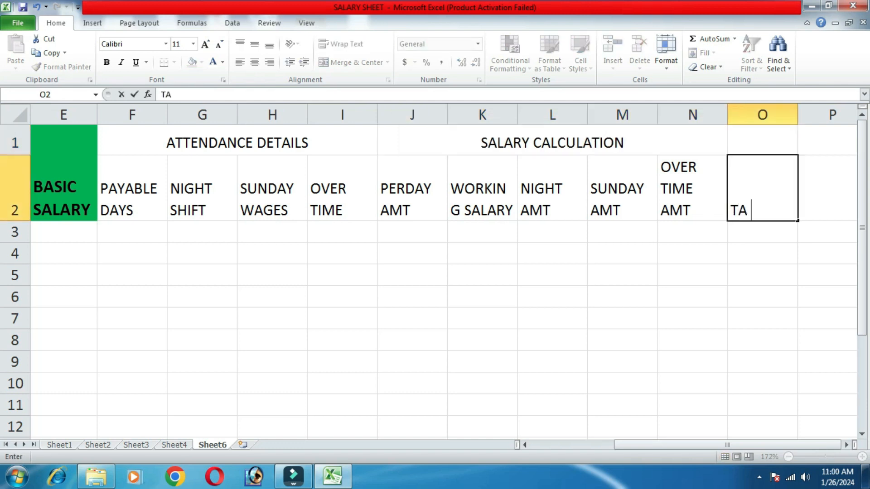
text(@10)
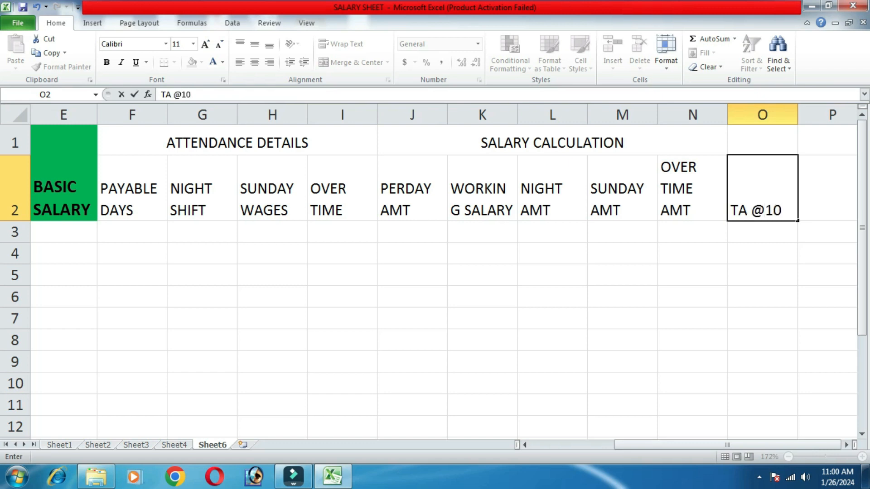
text(%)
key(Tab)
text(DAT)
key(BackSpace)
text(@10%)
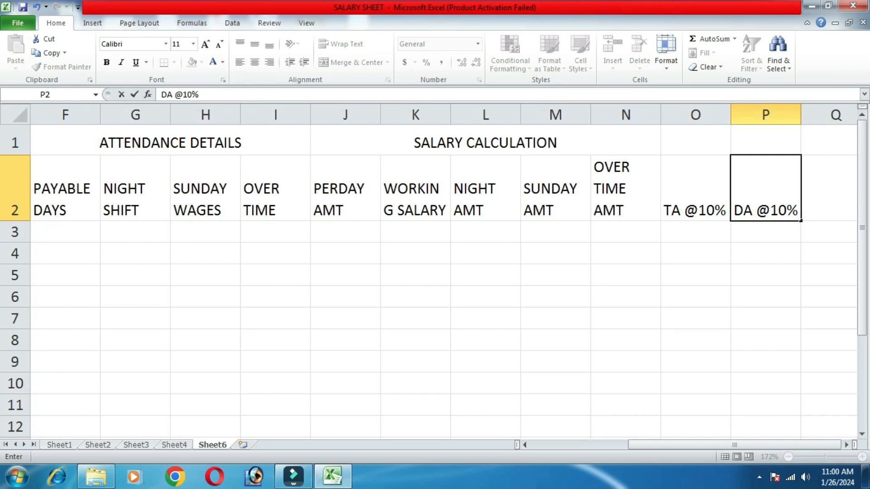
key(Tab)
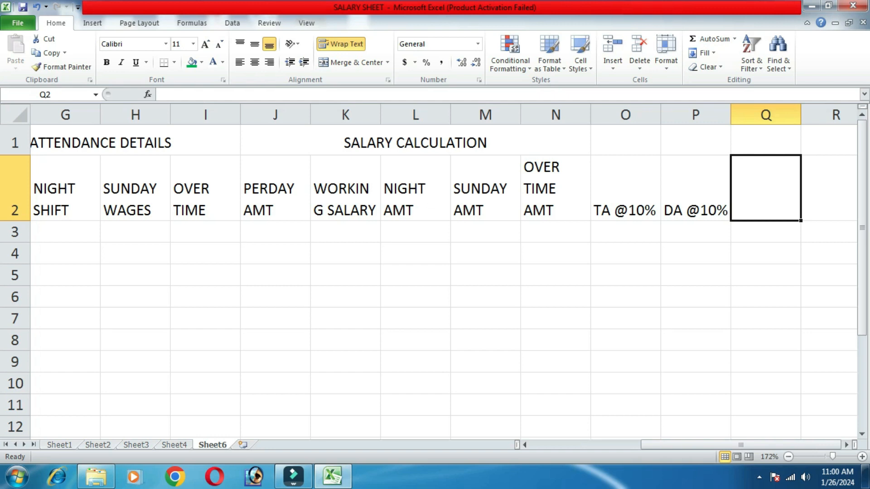
text(HAR)
key(BackSpace)
key(BackSpace)
key(BackSpace)
text(RA )
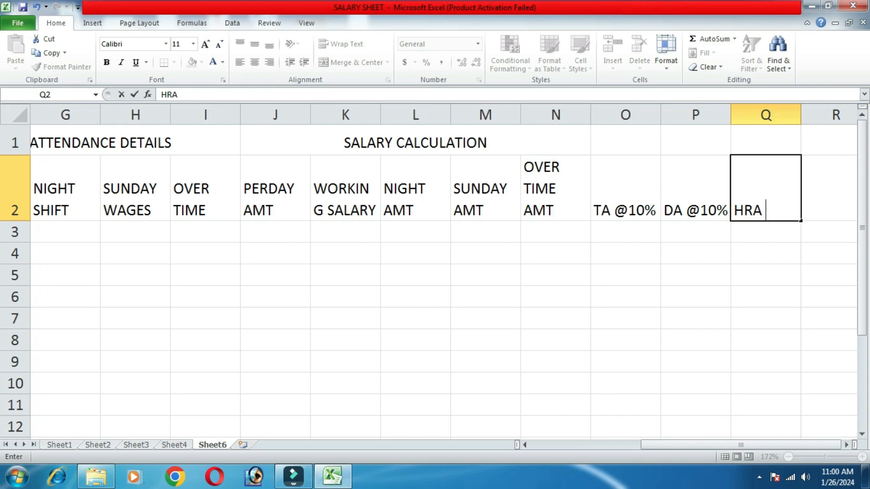
text(%)
key(BackSpace)
text(@12%)
key(Tab)
Enter the headers MEDICAL @2.5% in R2 and CANVAS in S2.
text(MEDC)
key(BackSpace)
text(ICAL)
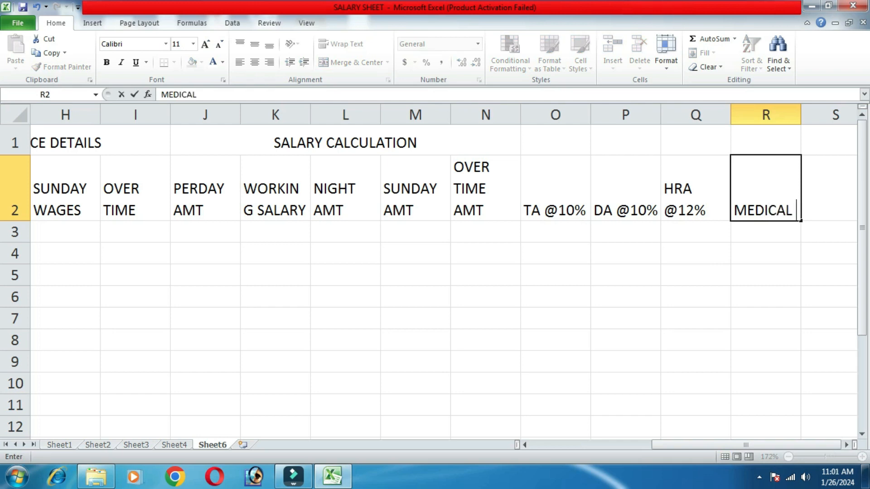
text( @2.5%)
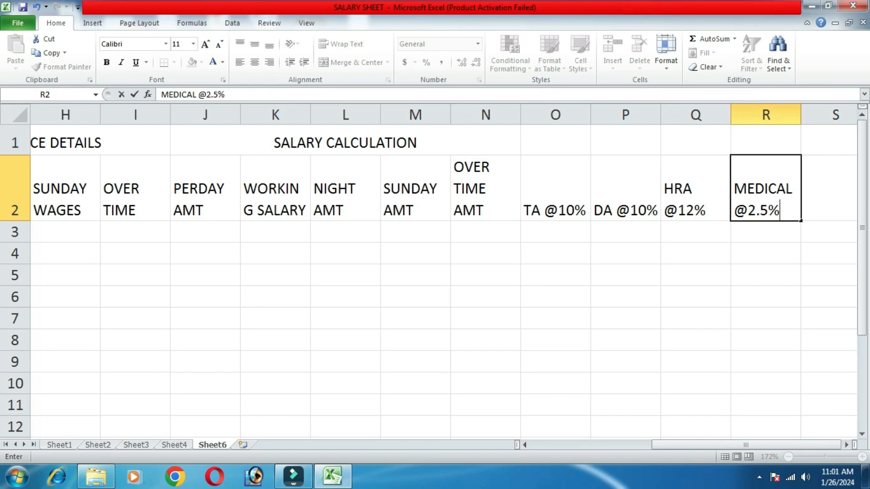
key(Tab)
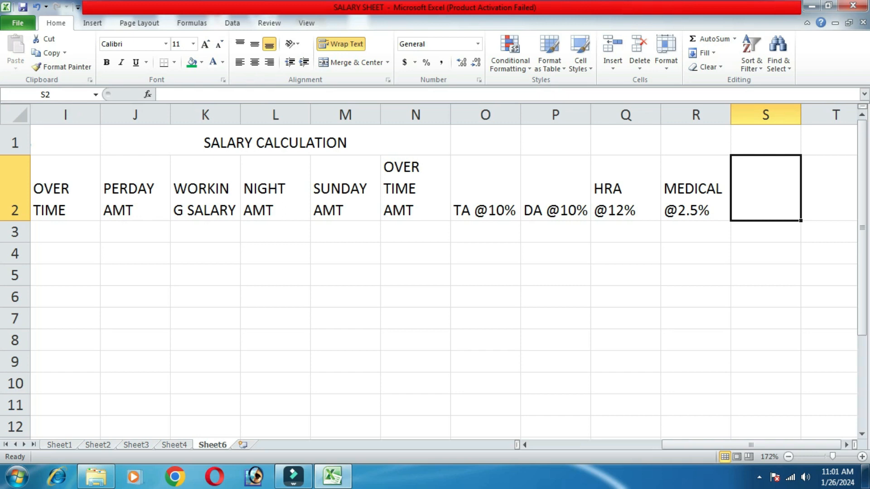
text(CANVAS)
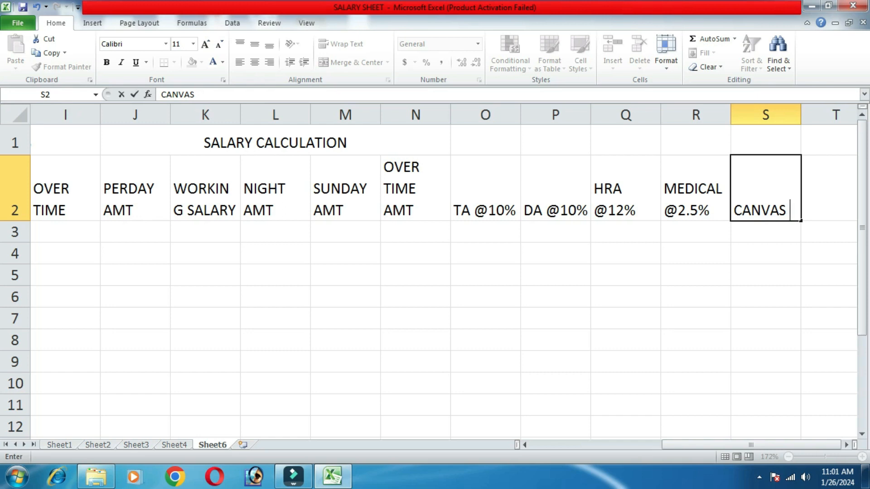
key(Return)
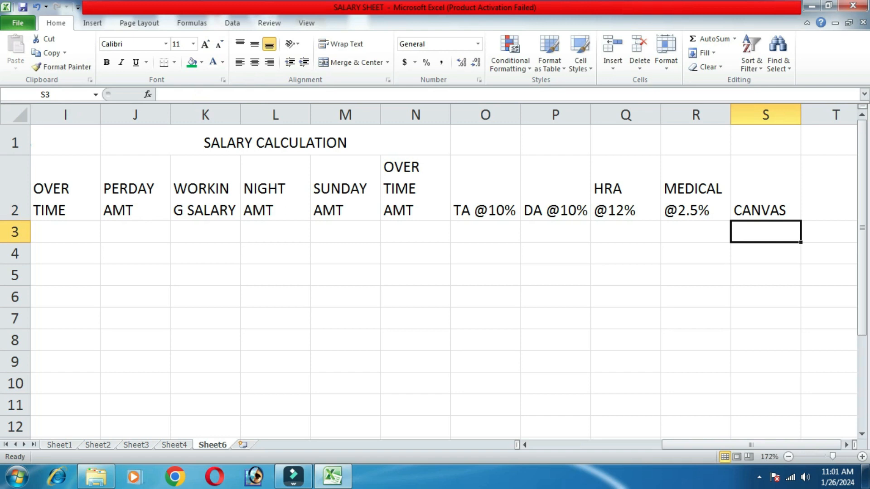
key(Up)
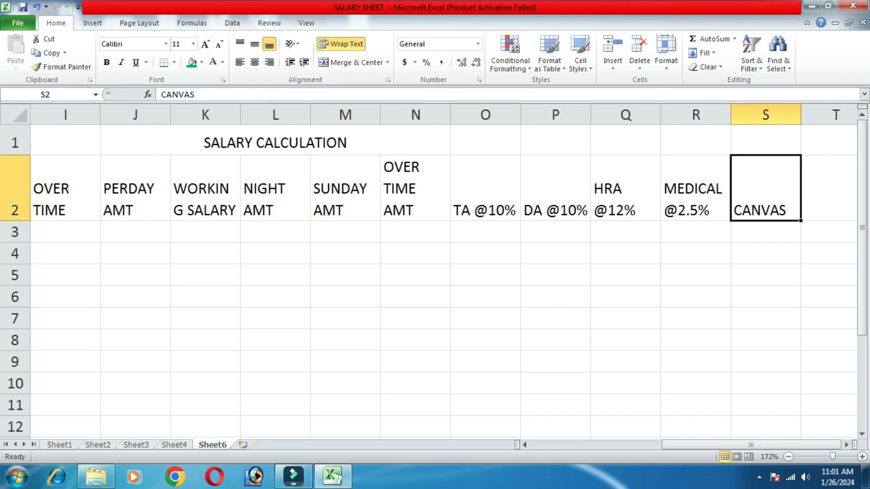
Merge and center O1:S1 and enter the title ALLOWANCE DETAILS.
drag(485, 143, 766, 142)
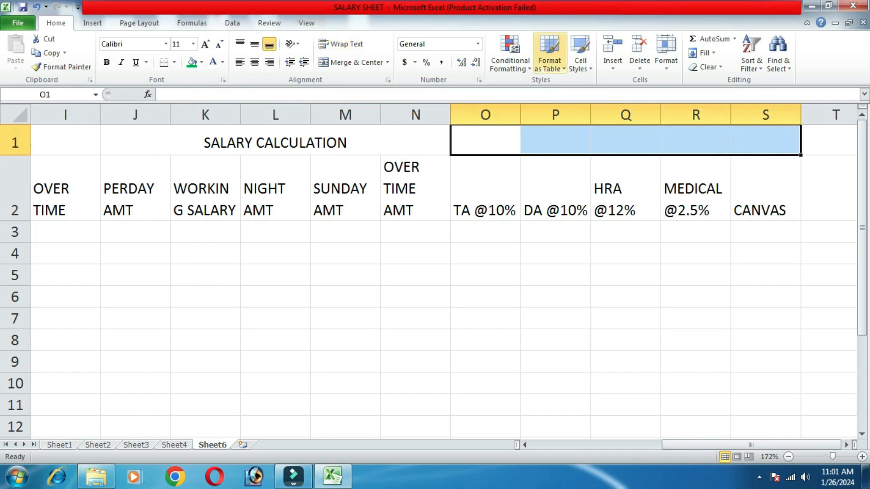
click(353, 62)
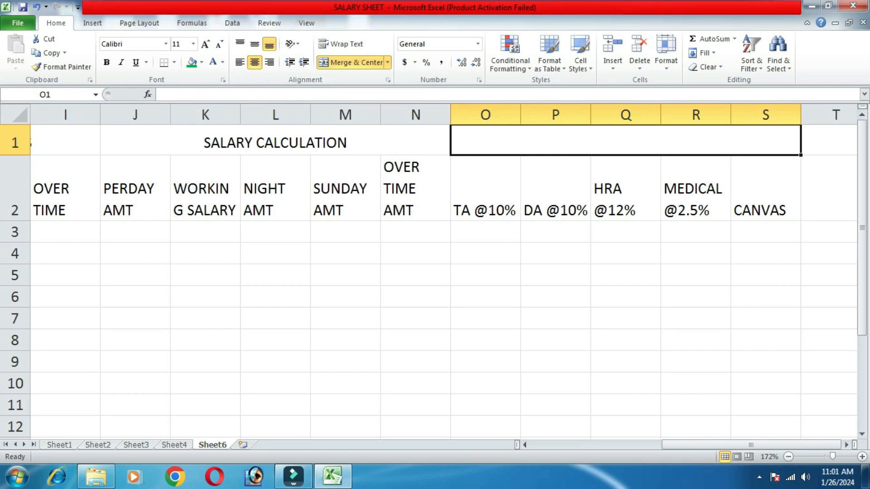
text(ALL)
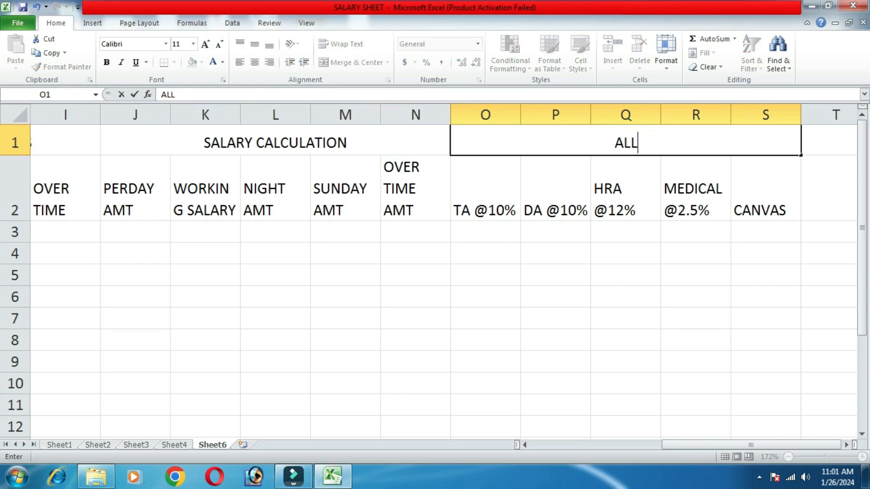
text(OWANCE DETAILS)
key(Tab)
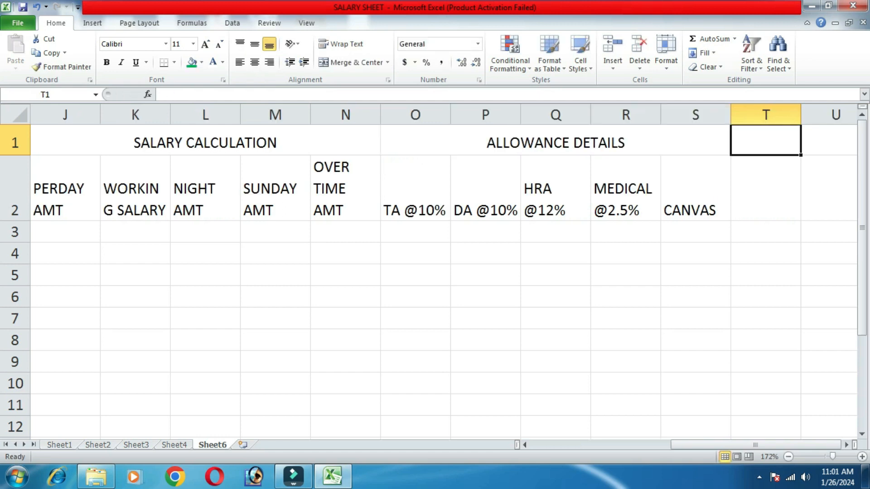
key(Down)
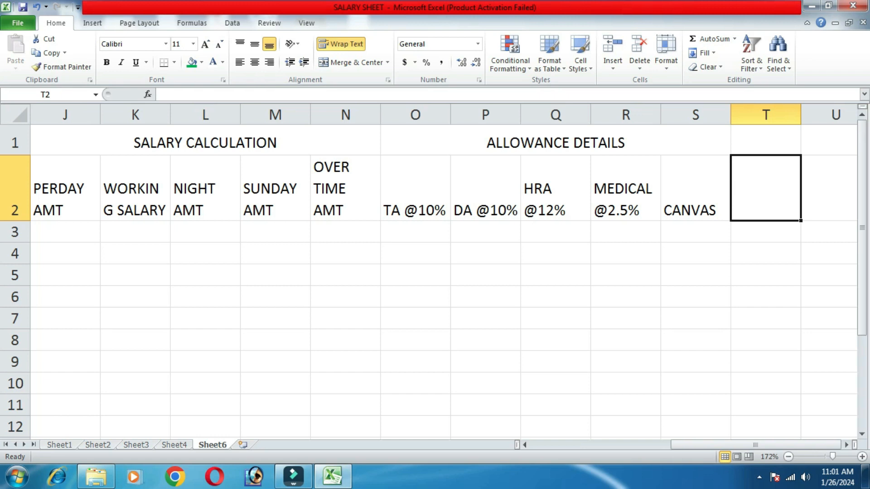
text(GROSS SALARY)
key(Tab)
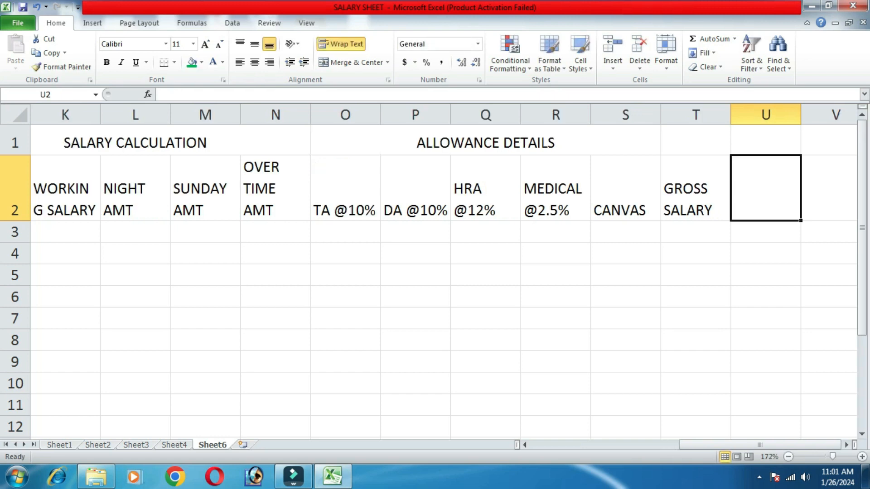
text(PF )
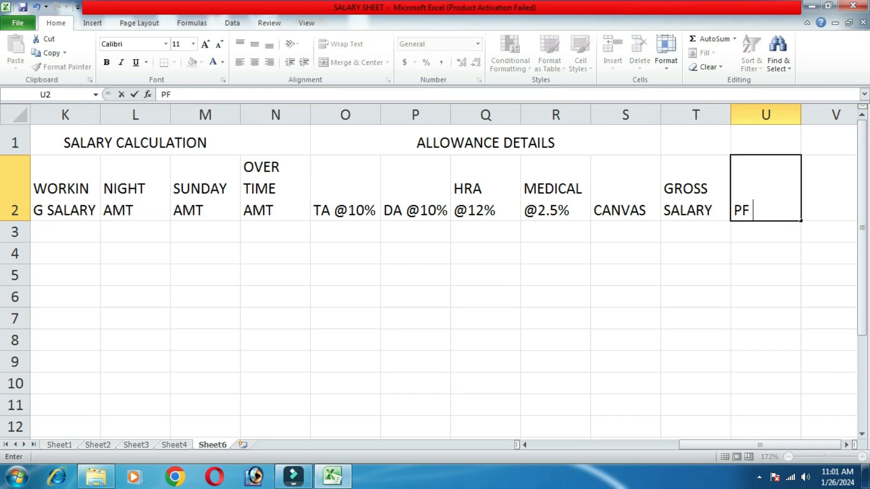
text(@12%)
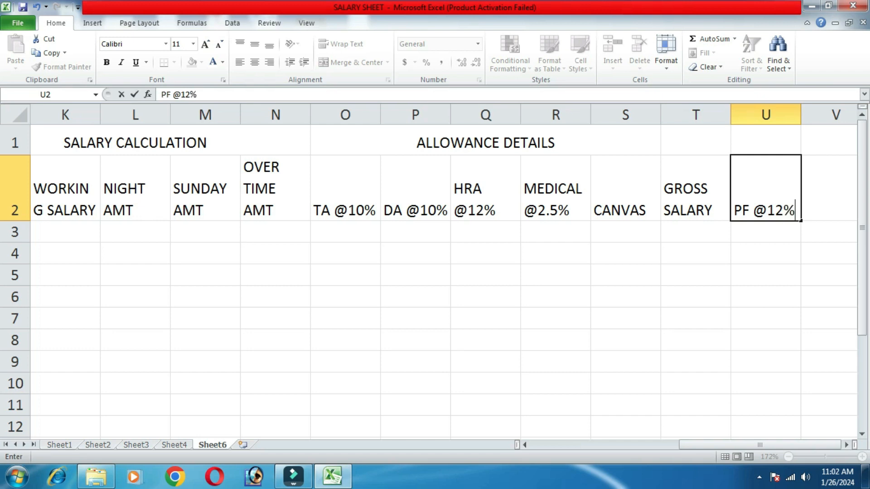
key(Tab)
Enter the deduction header ESI @ 3.5% in V2.
text(EST)
key(BackSpace)
text(I)
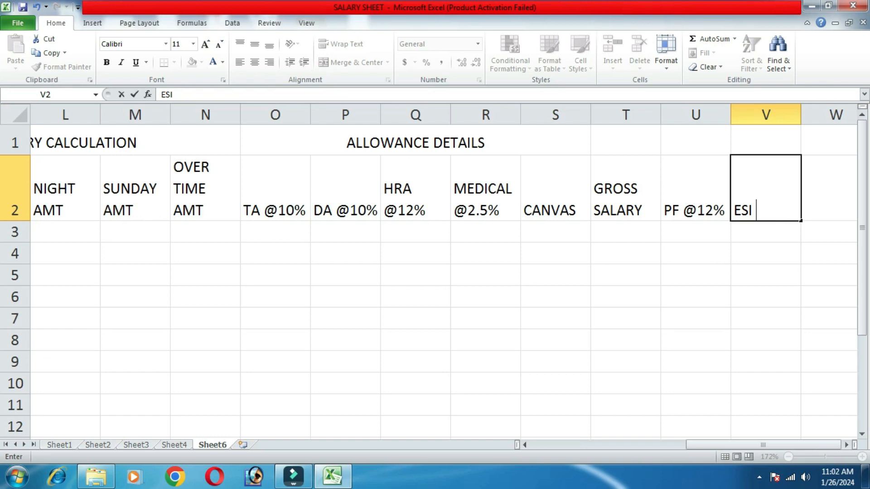
text(@)
text( 35.)
key(BackSpace)
key(BackSpace)
text(.5%)
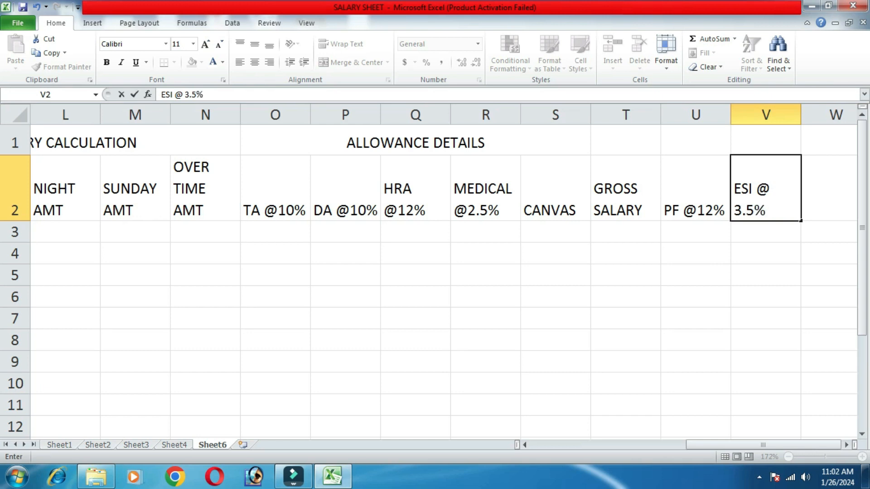
key(Tab)
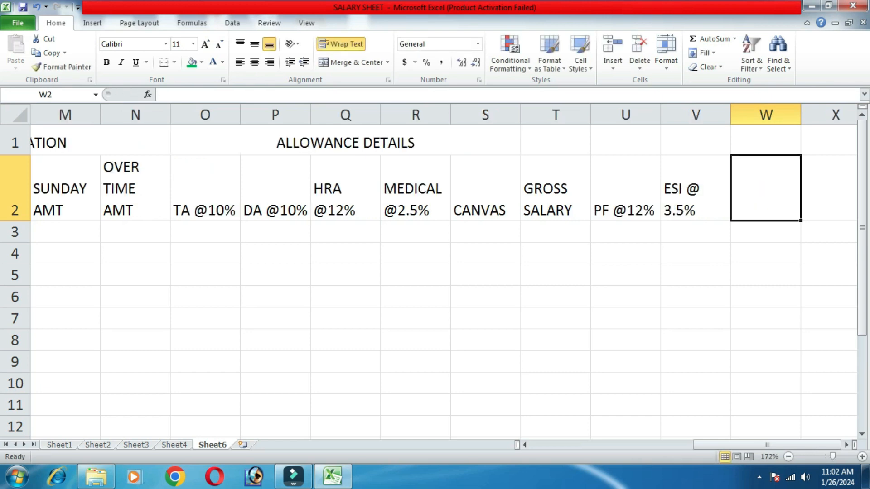
Enter the header NET IN HAND SLARY in W2.
text(NET IN HA)
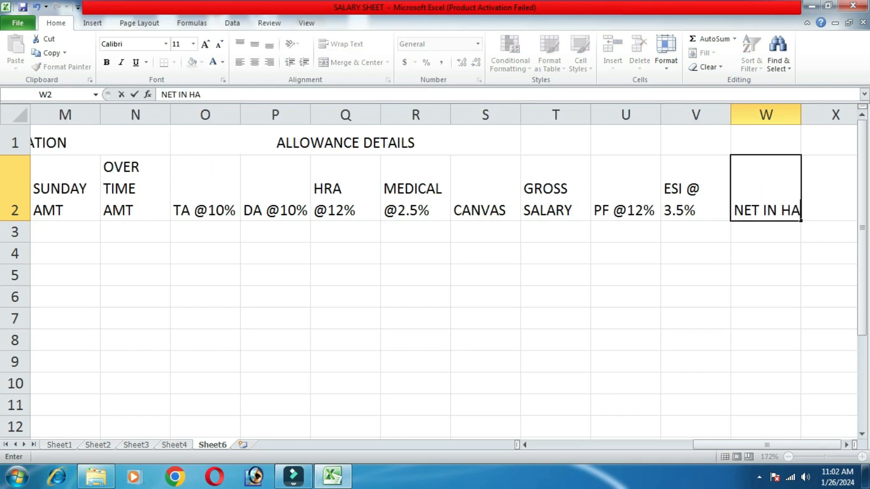
text(ND)
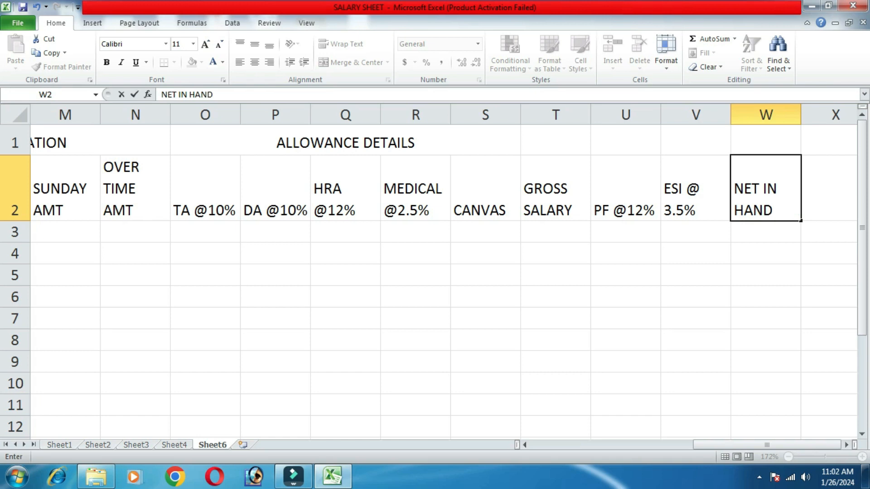
text( SLARY)
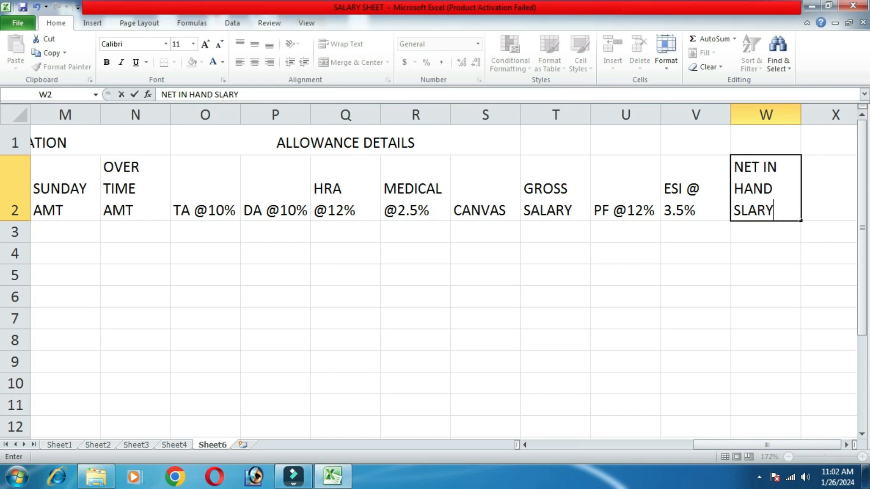
key(Return)
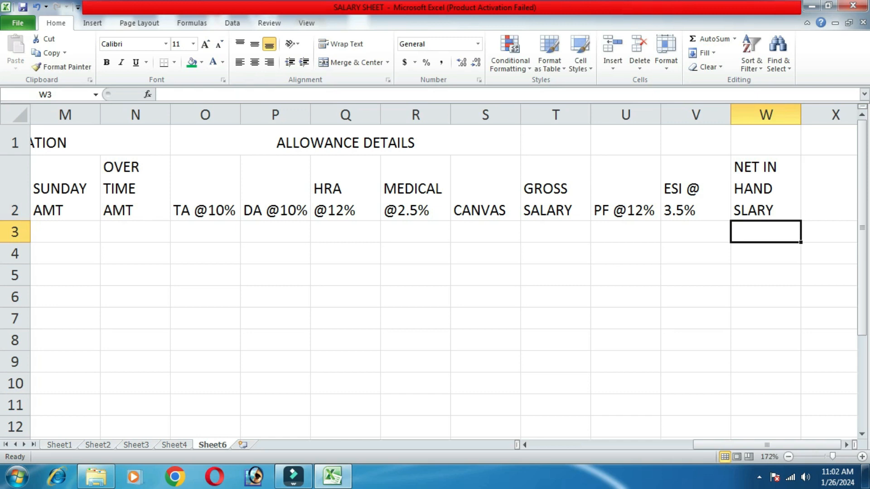
Merge and center T1:W1 and enter the title SALARY DETAILS.
drag(555, 143, 766, 144)
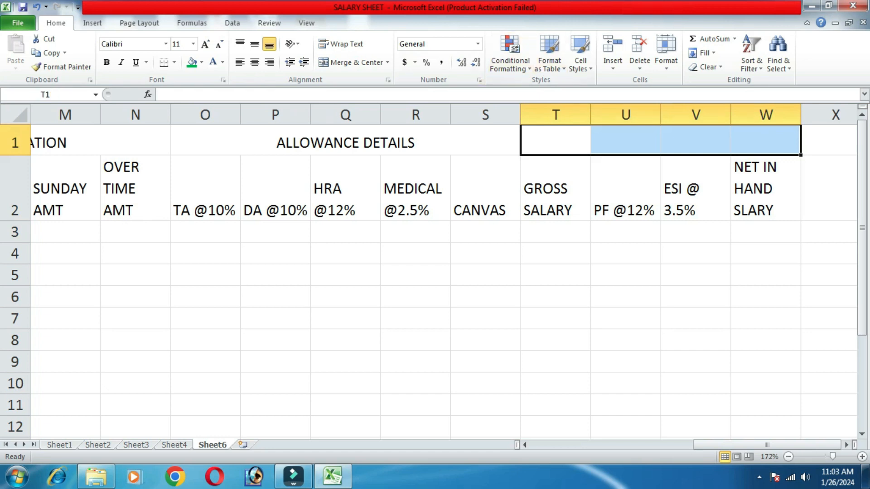
click(350, 62)
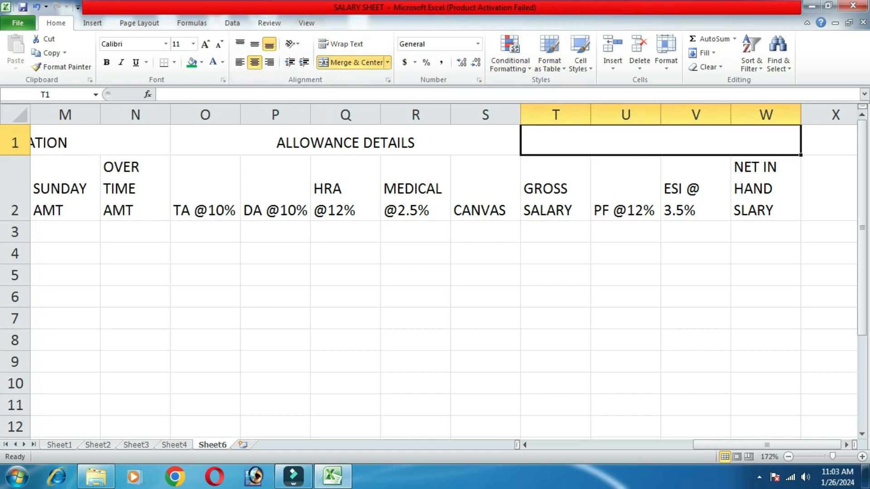
text(SALARY DETAILS)
key(Return)
Set the font size of the whole section title row, row 1, to 16.
mouse_move(765, 445)
mouse_down()
mouse_move(618, 444)
mouse_move(767, 445)
mouse_up()
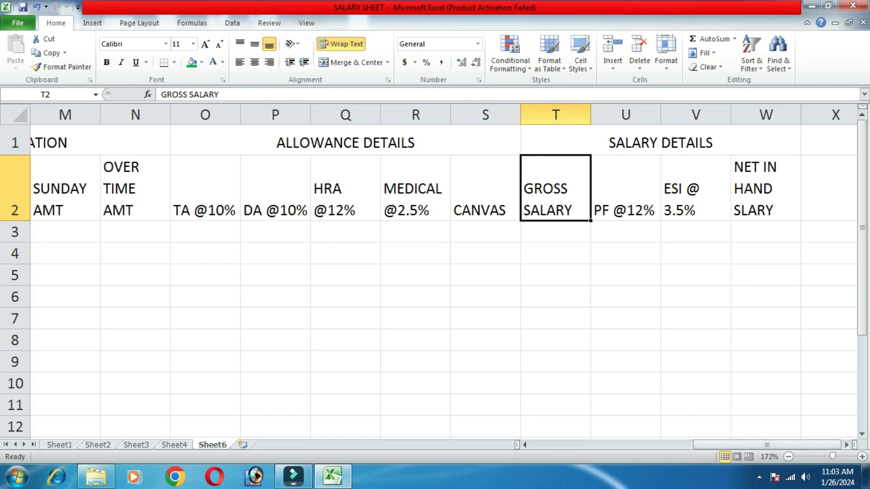
drag(832, 457, 825, 457)
click(605, 242)
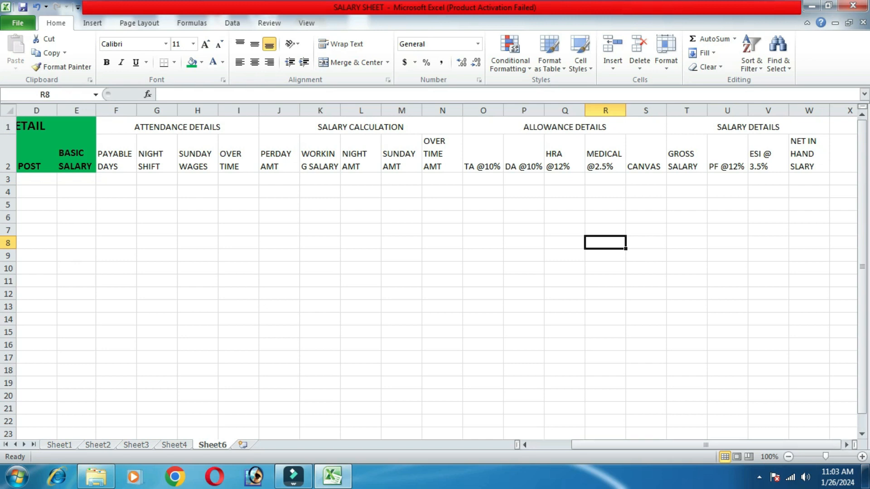
click(157, 156)
drag(611, 445, 571, 445)
drag(8, 127, 7, 171)
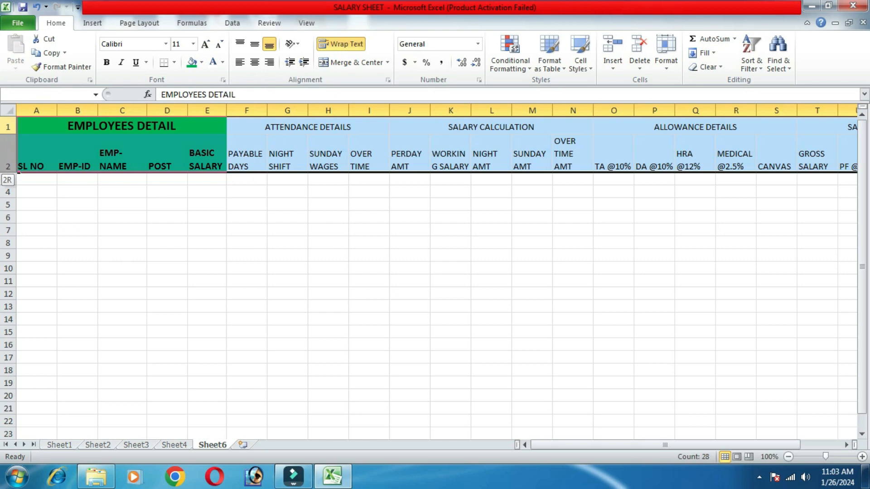
click(8, 127)
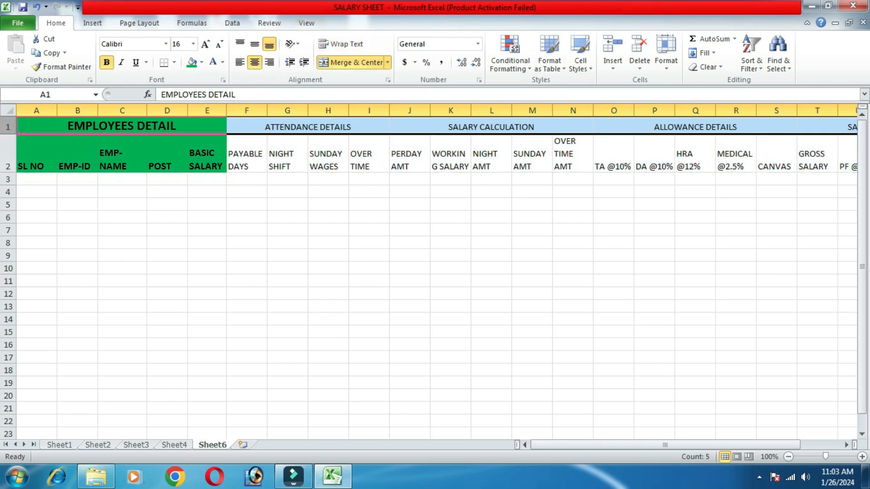
click(121, 126)
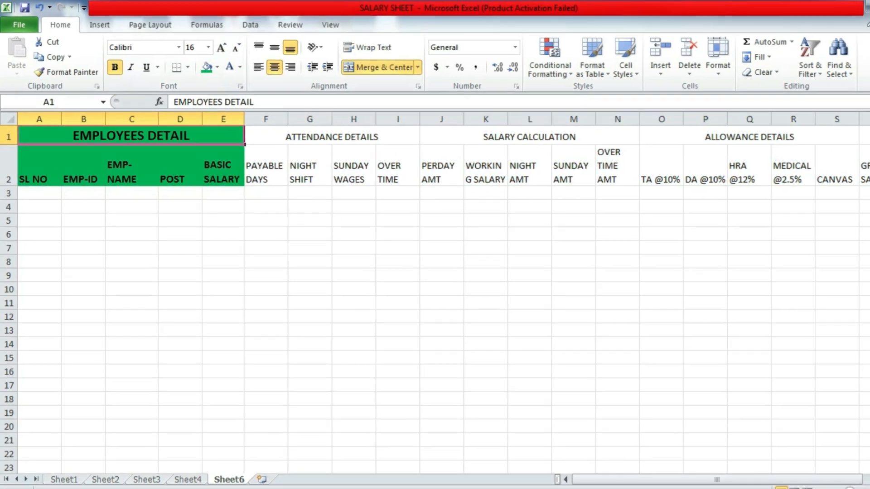
click(331, 136)
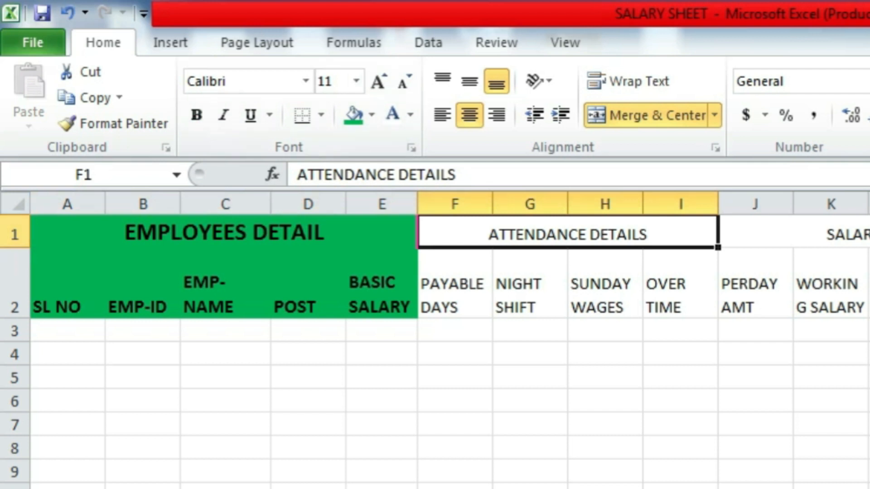
click(14, 234)
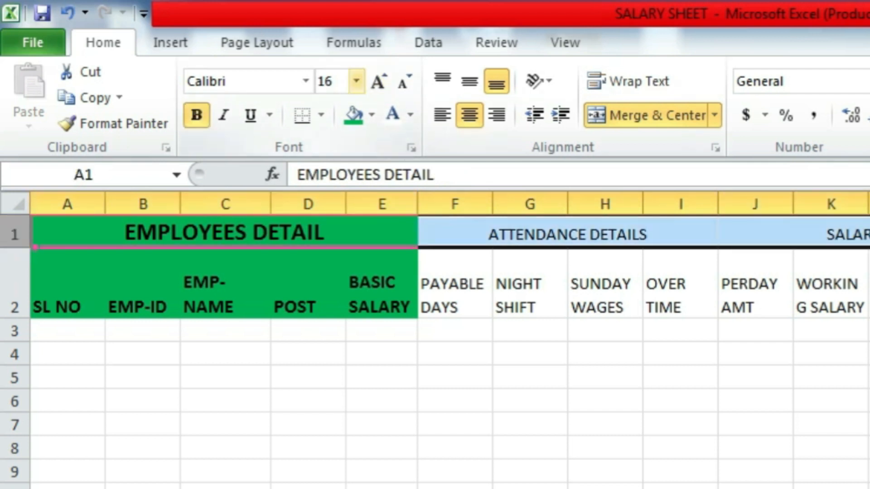
click(356, 81)
text(16)
key(Return)
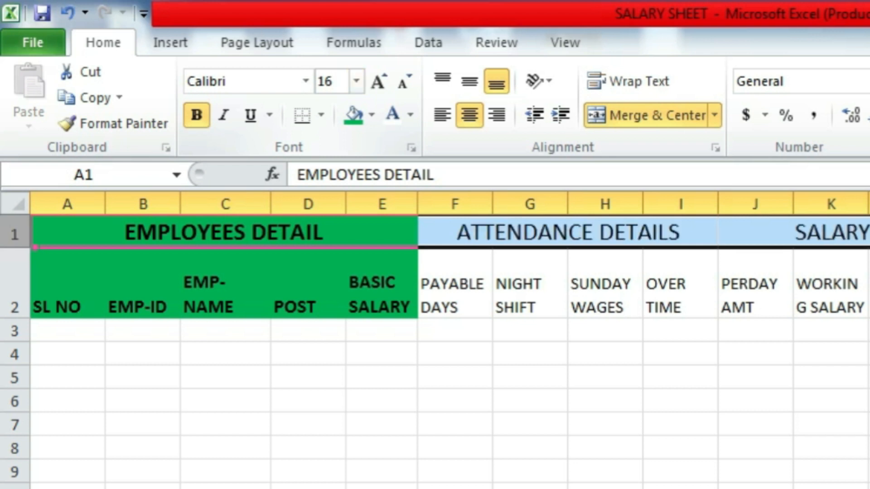
Set the font size of the whole column header row, row 2, to 12.
click(382, 285)
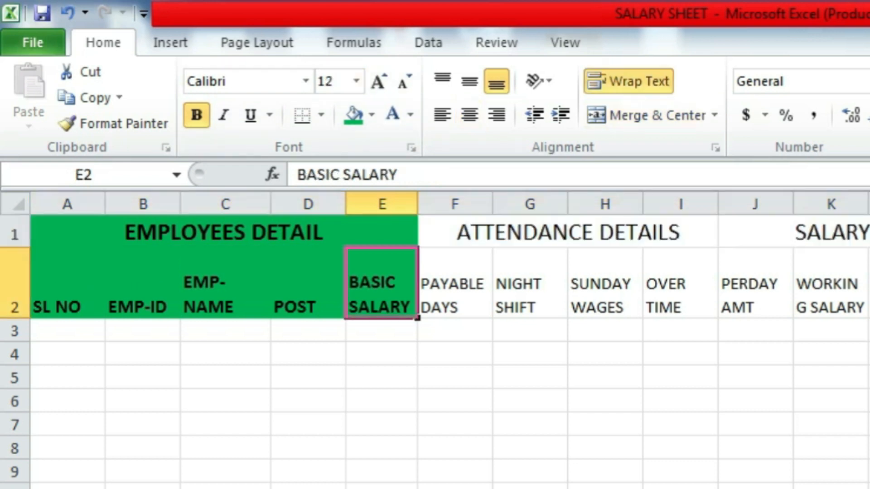
click(454, 284)
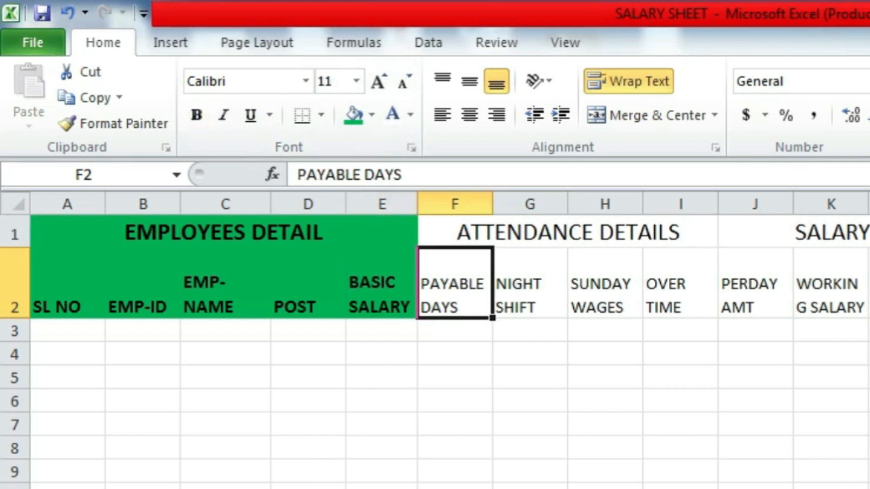
click(15, 284)
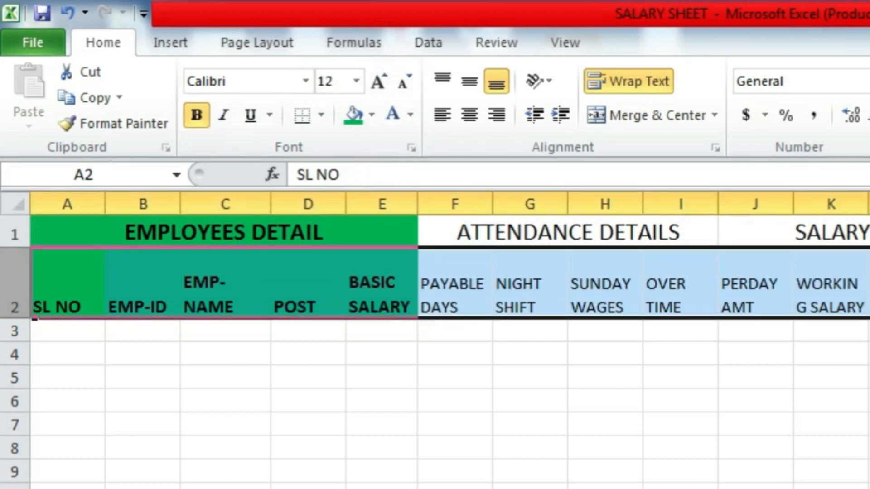
click(326, 82)
text(12)
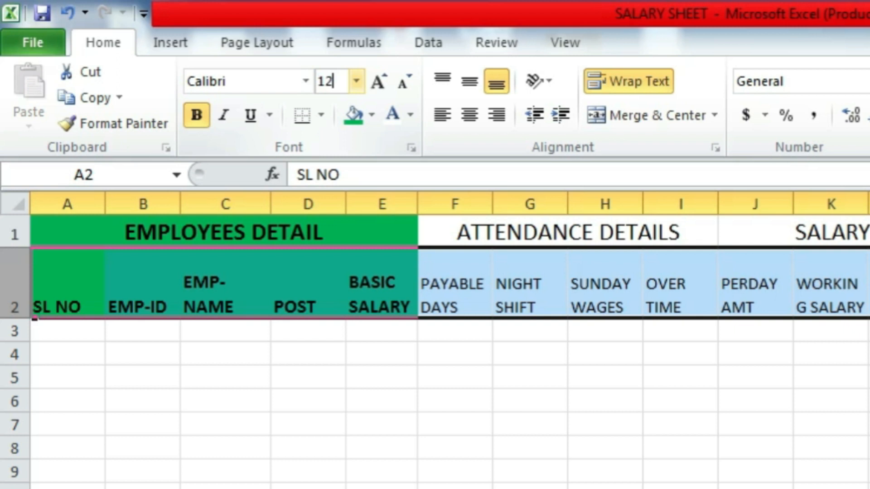
key(Return)
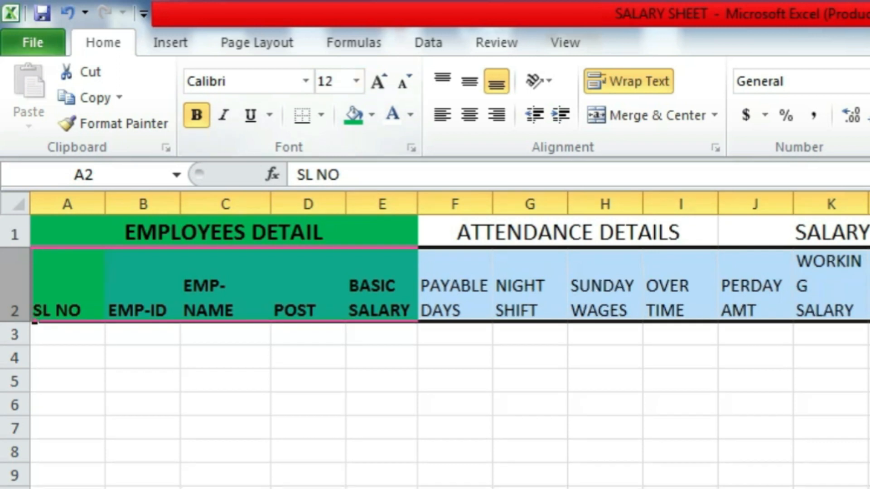
Make all the text in header row 2 and title row 1 bold.
click(197, 115)
click(196, 115)
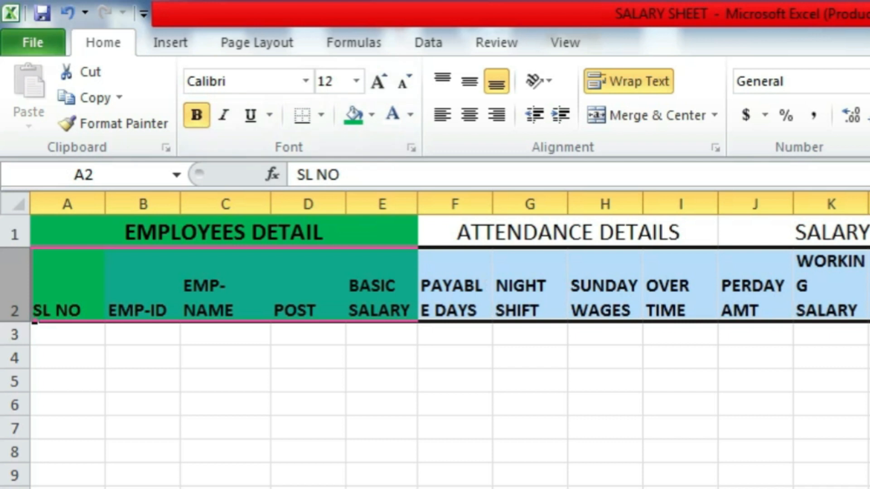
click(14, 234)
click(196, 115)
click(196, 115)
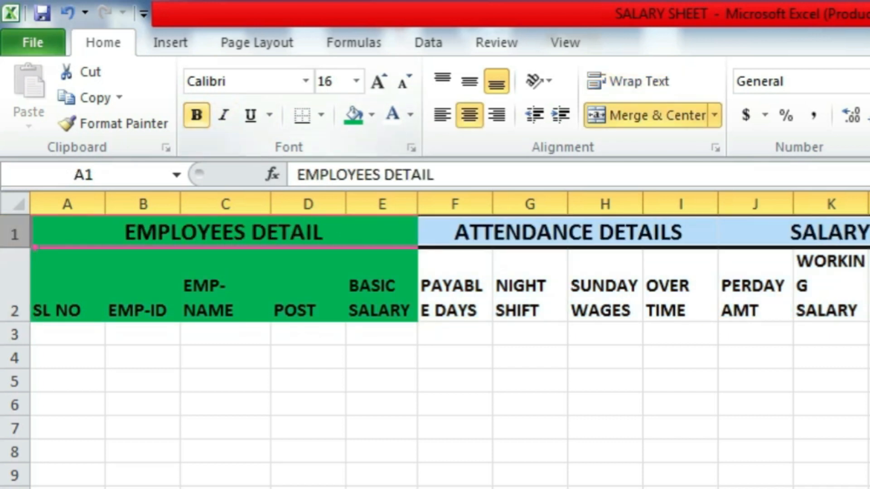
Widen column F slightly so the word PAYABLE in its header fits on one line.
click(530, 285)
drag(492, 204, 497, 204)
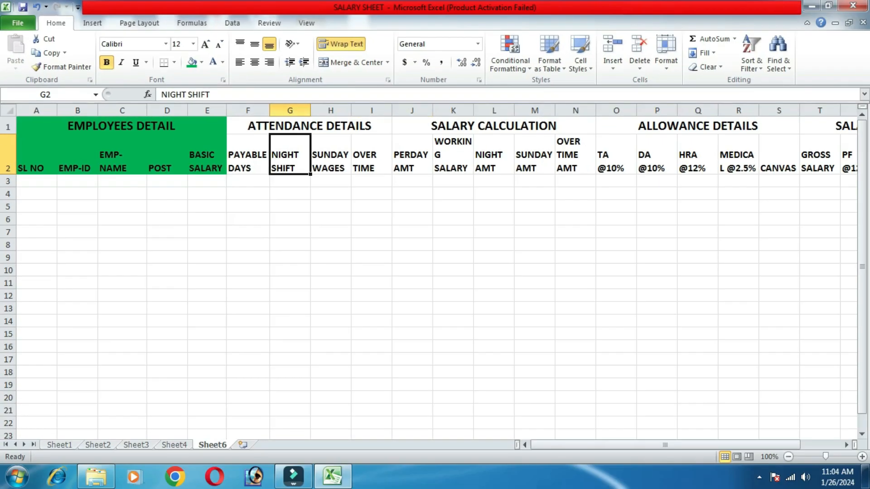
Fill the SALARY CALCULATION title and its column headers yellow, and the SALARY DETAILS title and headers orange.
drag(366, 126, 368, 156)
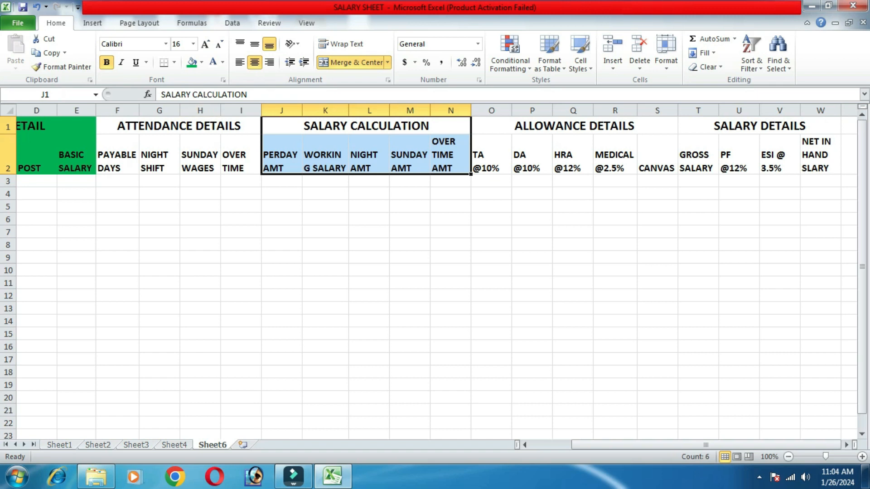
click(201, 62)
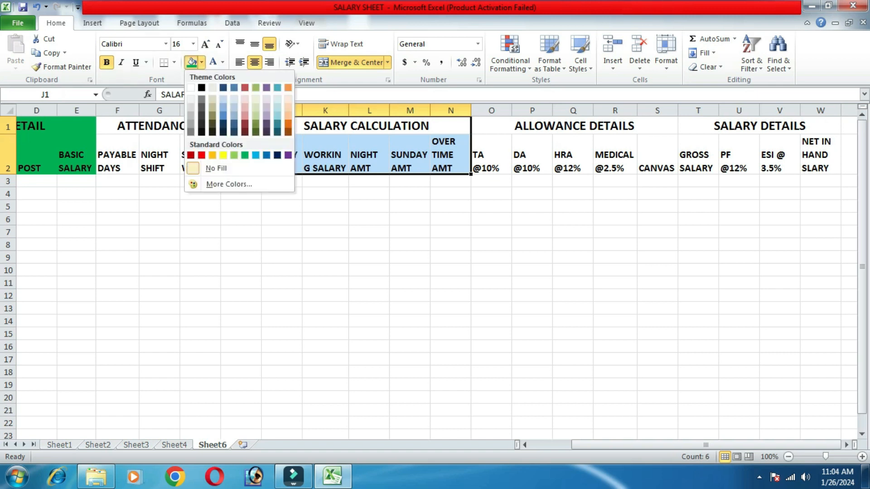
click(223, 155)
click(574, 126)
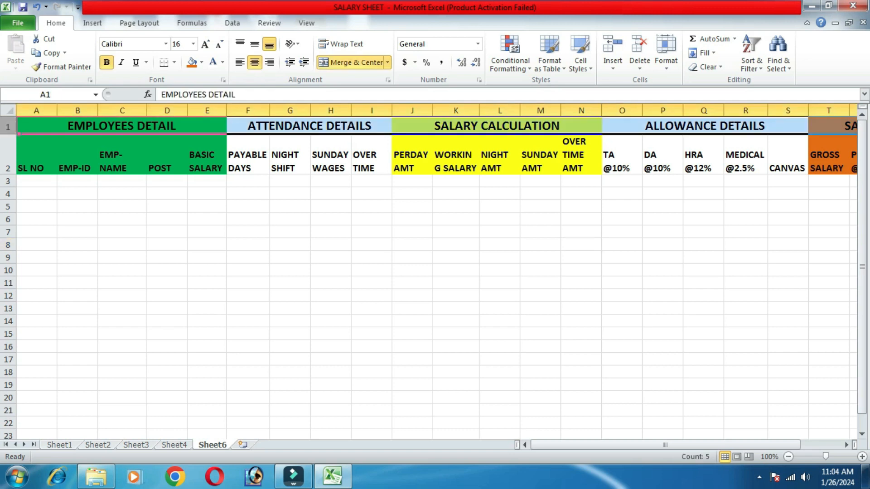
Insert two blank rows above the section titles, and merge and center cells C1 to W1.
click(613, 45)
click(613, 45)
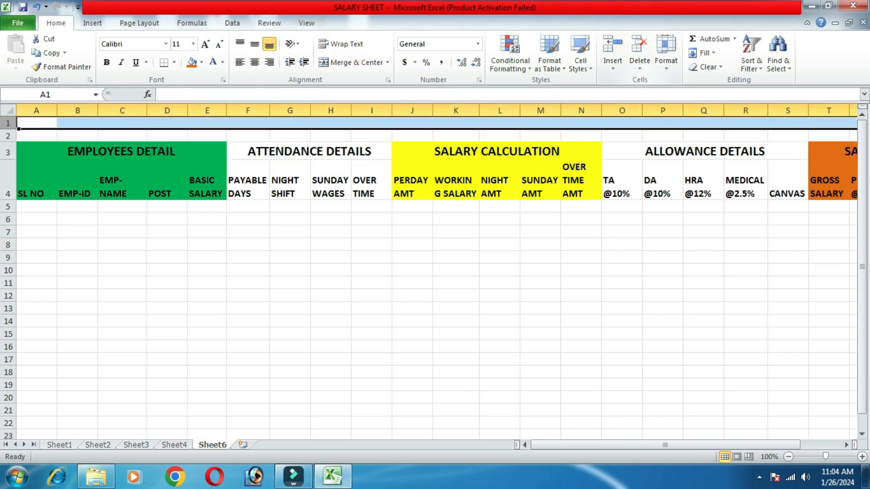
click(123, 123)
drag(36, 123, 795, 123)
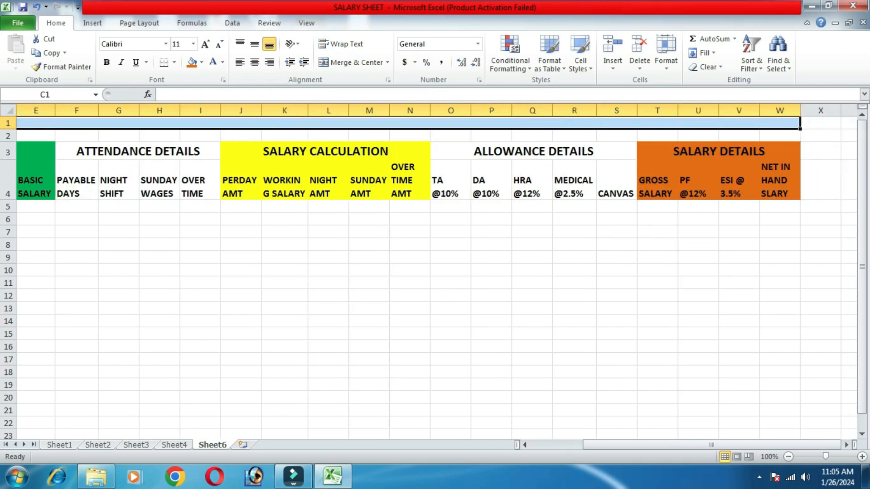
click(351, 62)
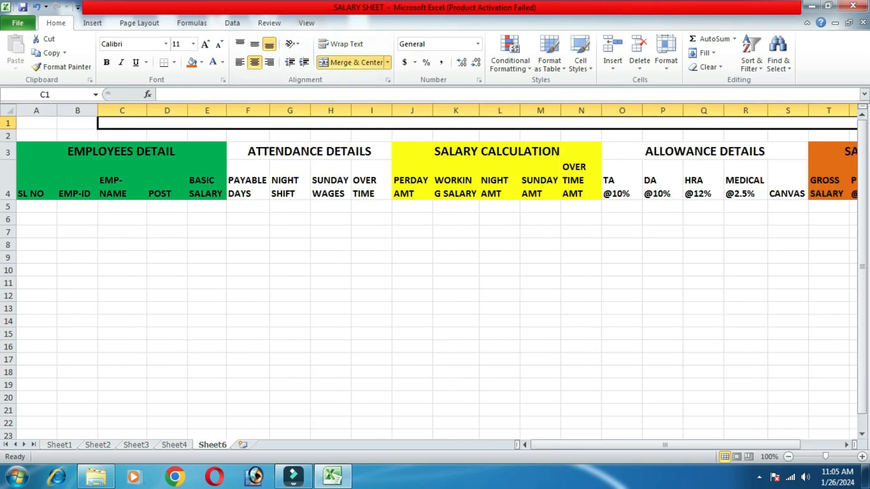
Enter the sheet title EMPLOYEES SALARY SHEET OF JANUARY 2024 in the merged cell of row 1.
text(E)
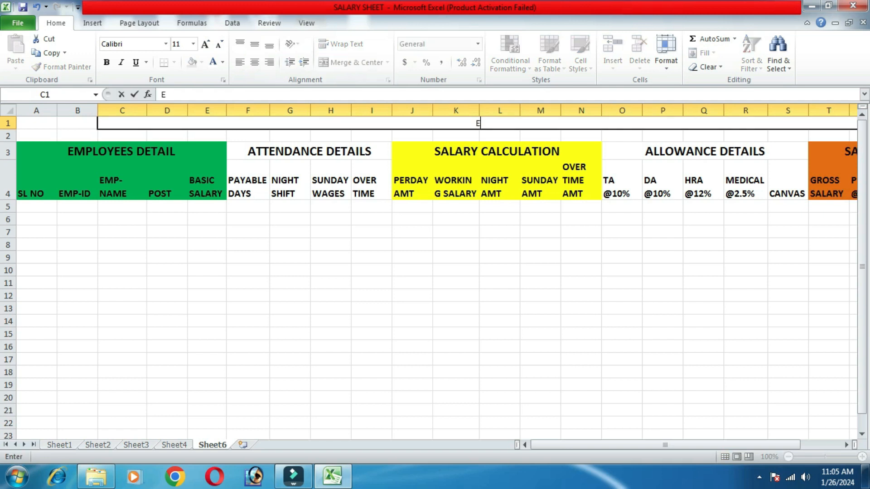
text(MPLOYEES SALARY SHEET OF)
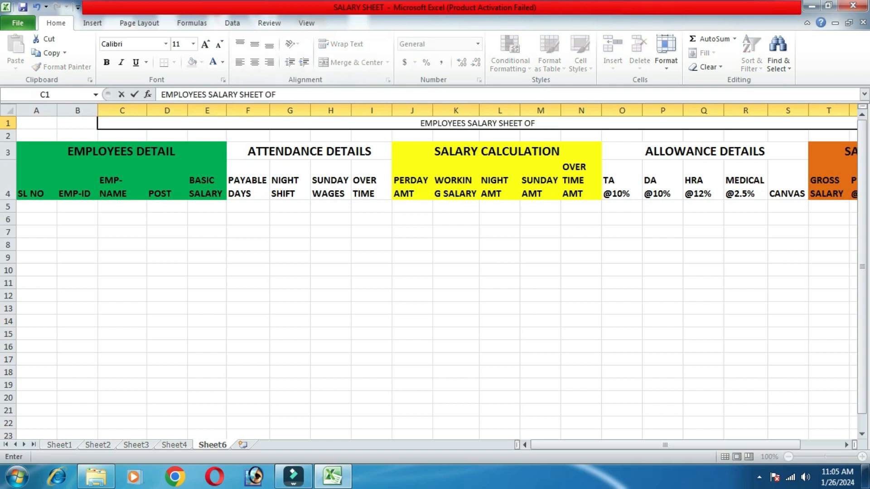
text( JAN)
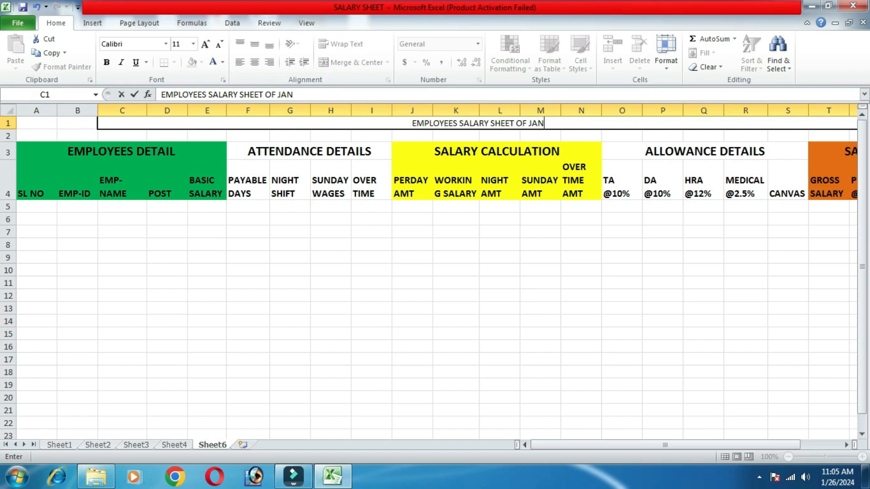
text(UARY 2024)
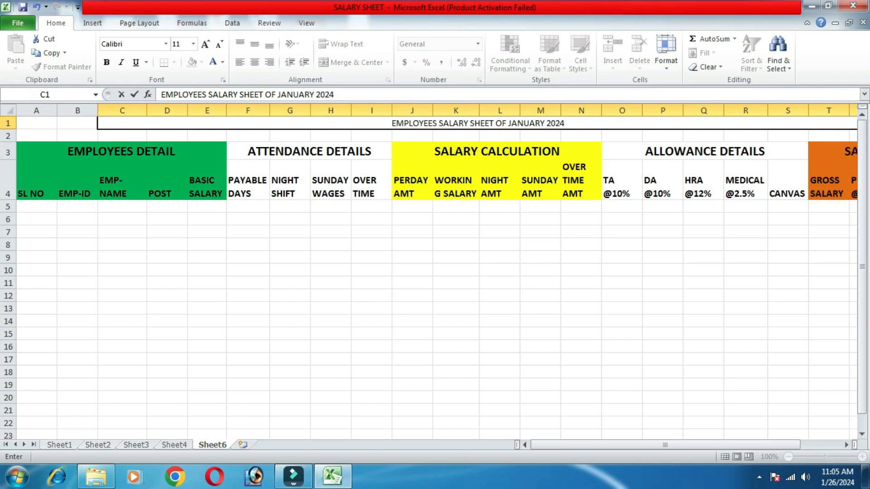
key(Return)
Merge and center cells C2 to W2 and enter the company name NCIT PVT LTD.
drag(122, 123, 747, 136)
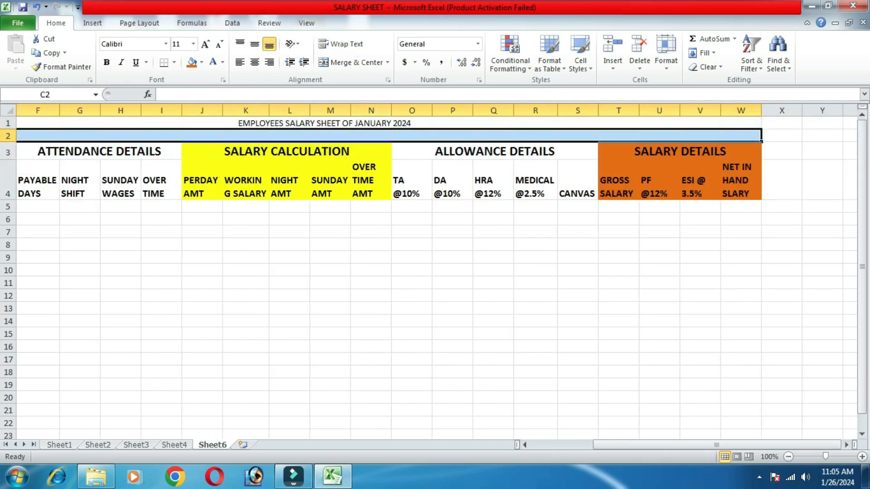
click(354, 62)
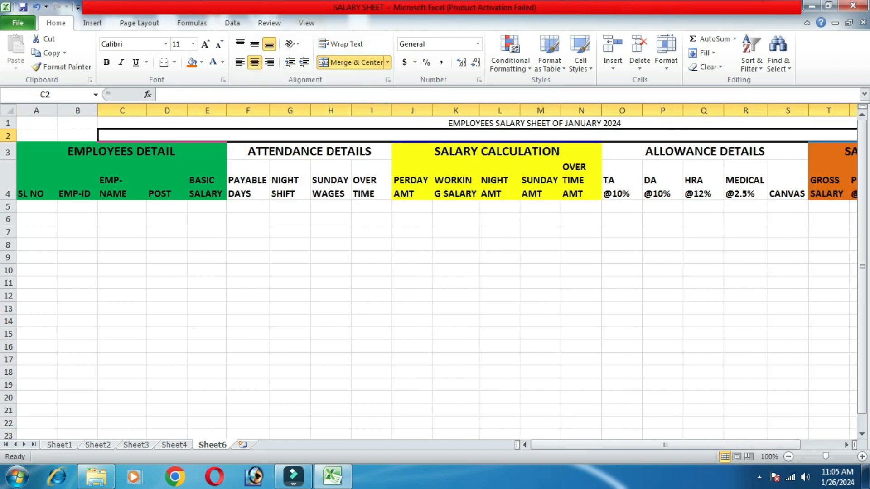
text(NCIT)
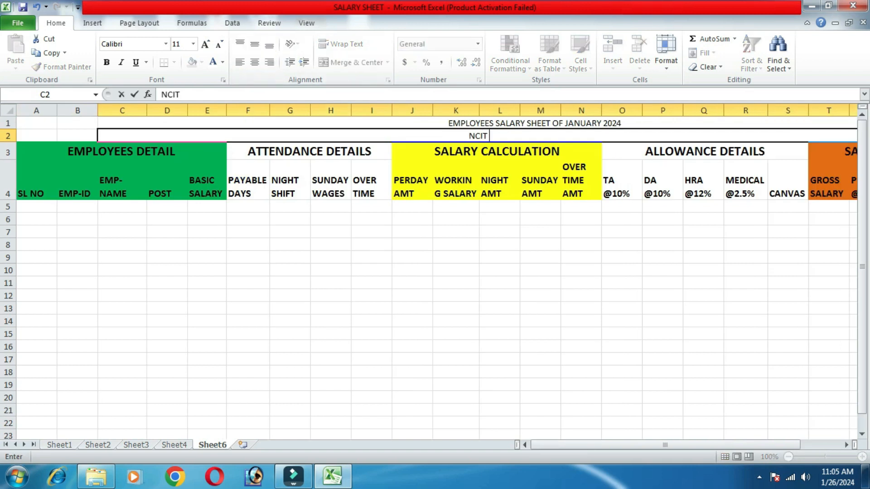
text( PVT LTD)
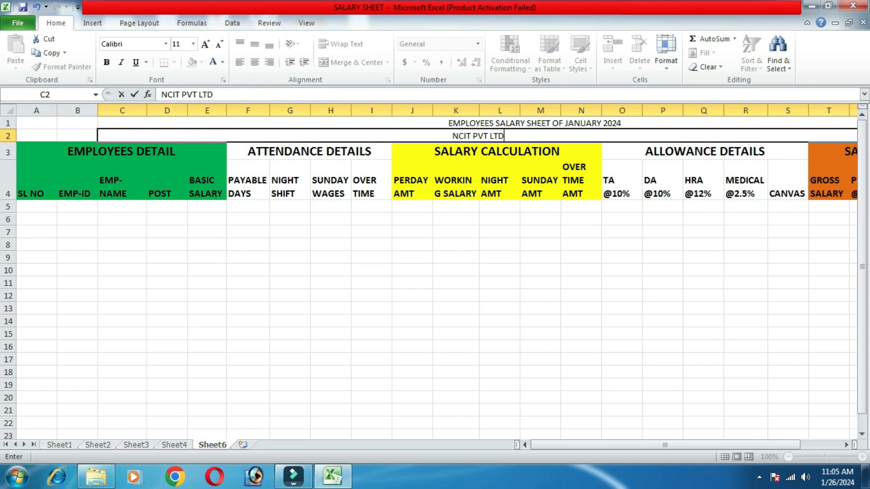
key(ctrl+Return)
Format the company name in row 2 in Arial Black at size 26 with a tan fill.
click(206, 44)
click(205, 44)
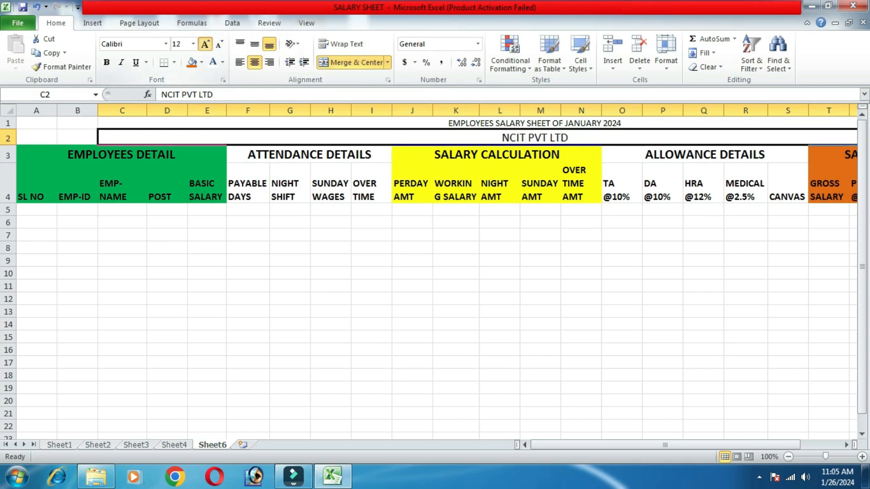
click(205, 44)
click(205, 44)
click(205, 44)
click(206, 44)
click(206, 44)
click(166, 44)
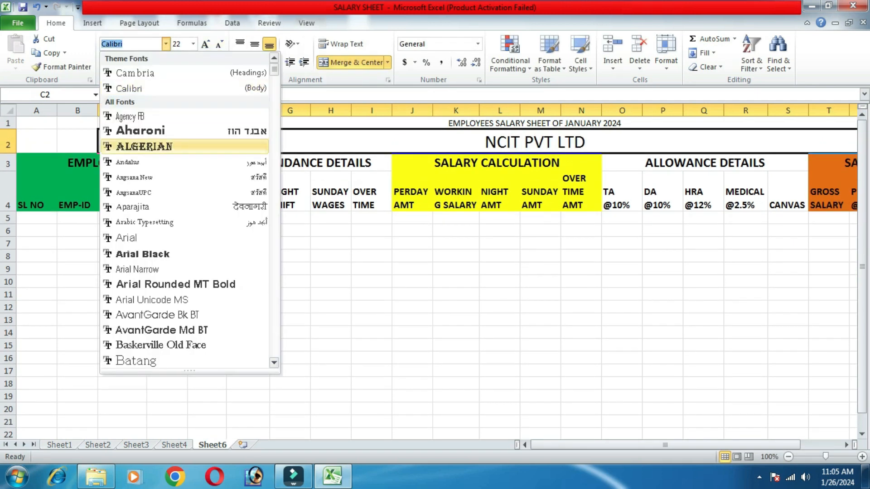
click(142, 253)
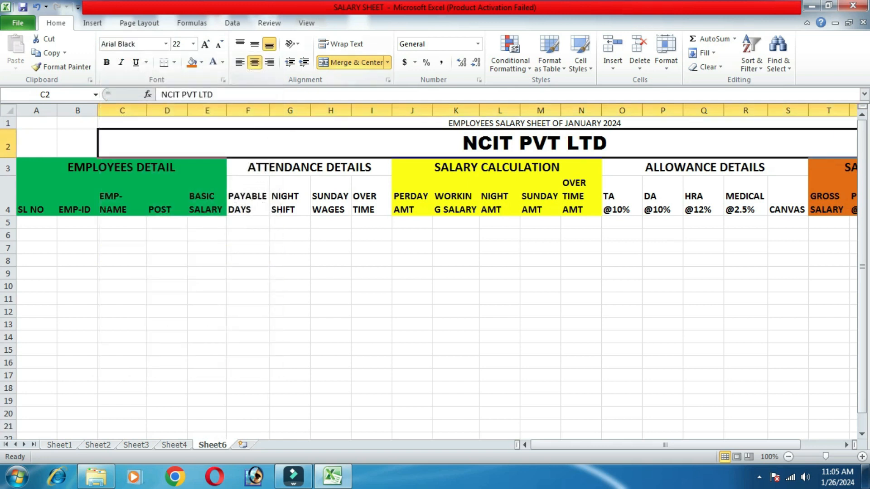
click(206, 44)
click(206, 44)
click(201, 62)
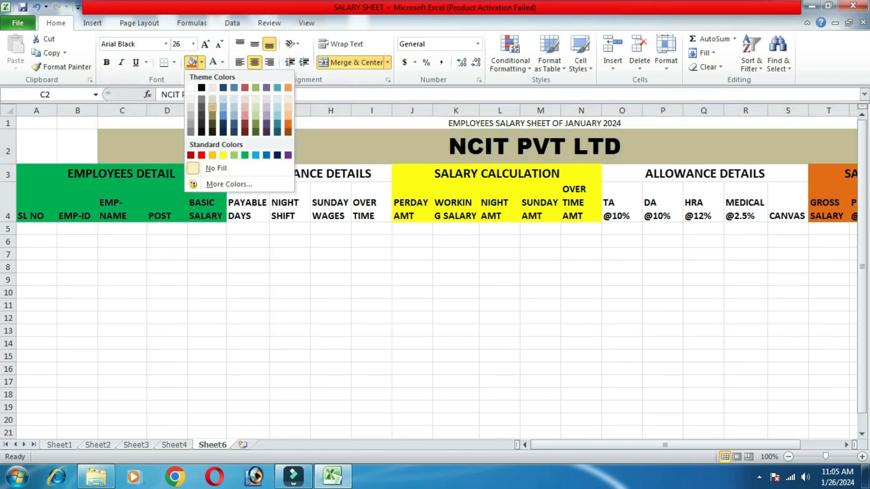
click(212, 108)
Format the sheet title in row 1 as bold, size 20, with a yellow fill.
click(285, 123)
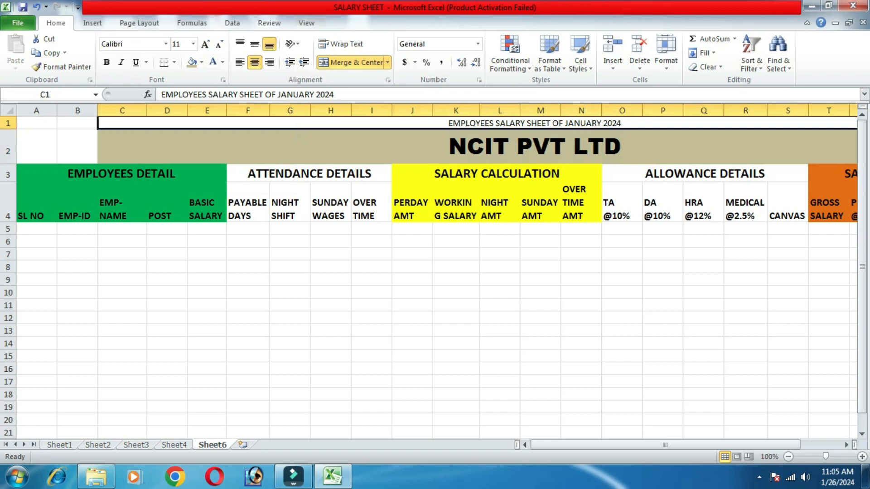
click(205, 44)
click(205, 44)
click(206, 44)
click(206, 44)
click(206, 44)
click(106, 62)
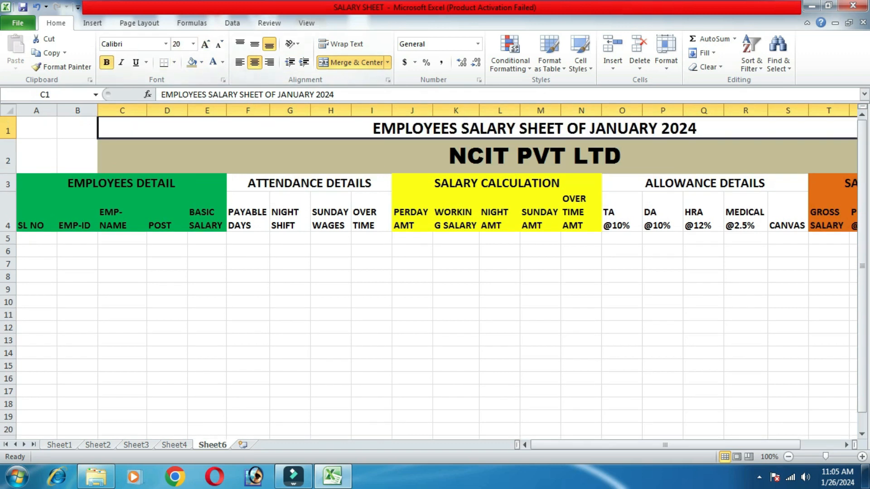
click(202, 62)
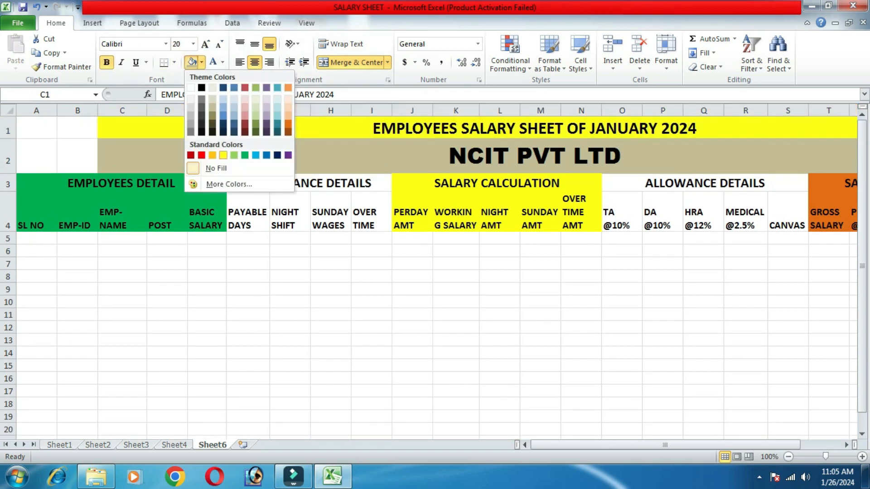
click(223, 155)
click(299, 157)
click(456, 264)
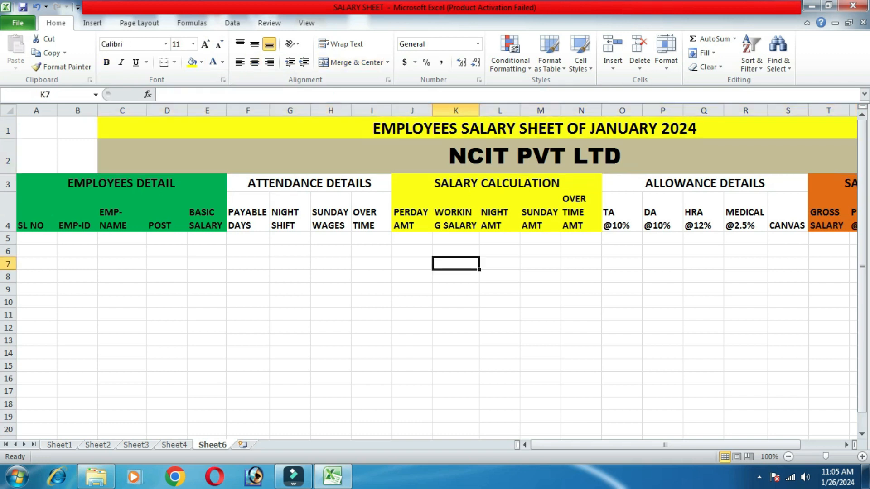
Merge cells A1 to B2 and insert the picture NC-TI LOGO IN PNG there.
drag(37, 129, 77, 156)
click(354, 62)
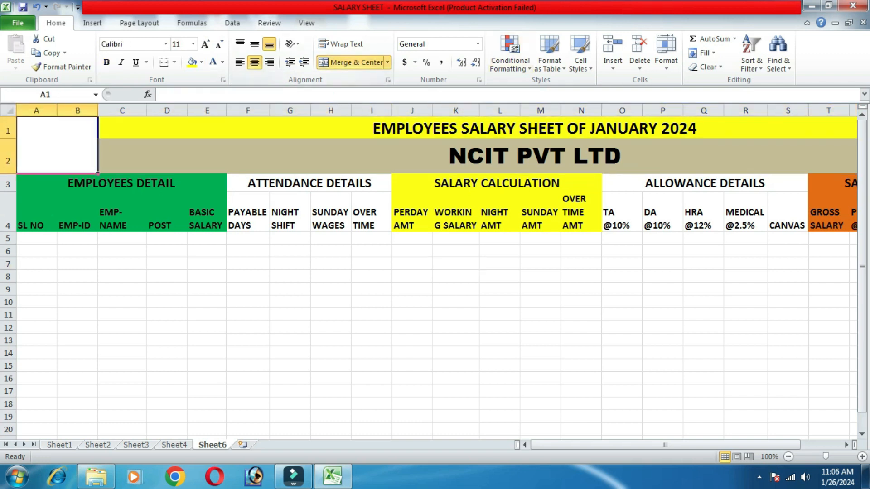
click(92, 23)
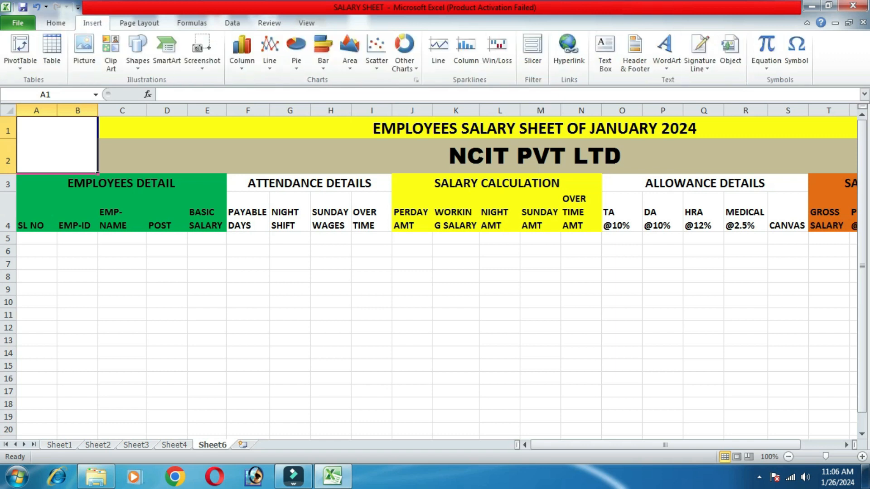
click(85, 50)
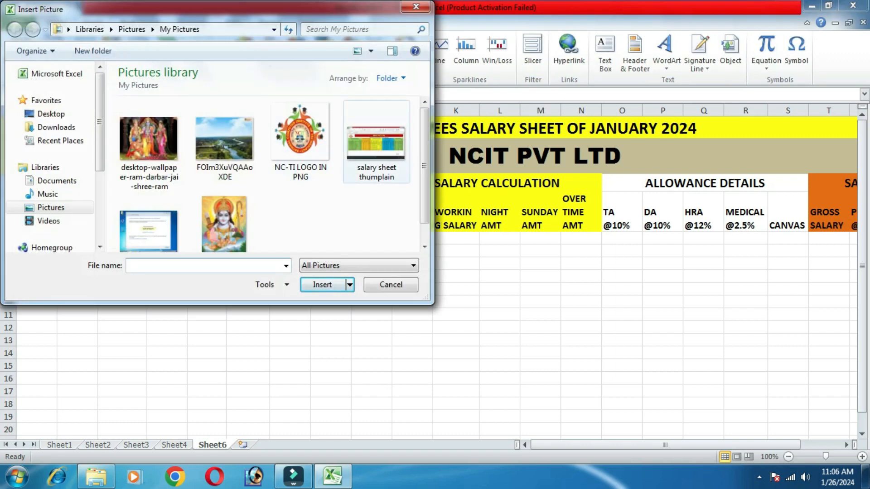
click(301, 136)
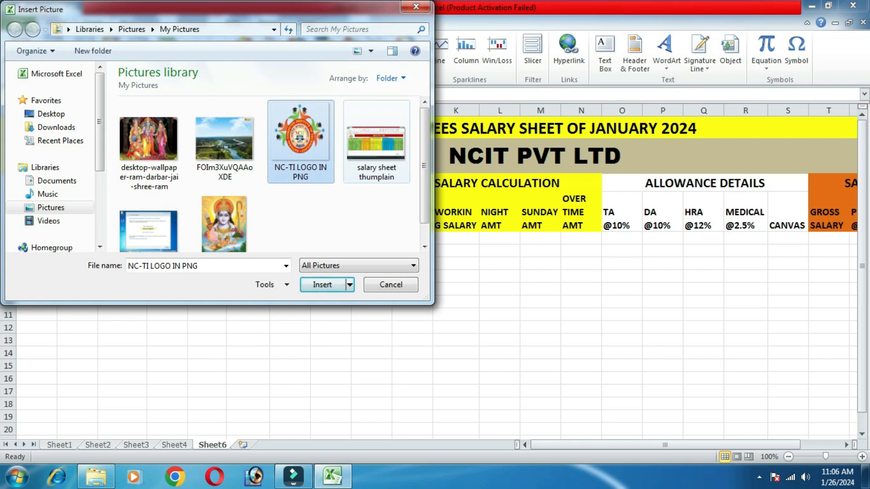
click(224, 224)
click(149, 129)
click(300, 131)
click(322, 285)
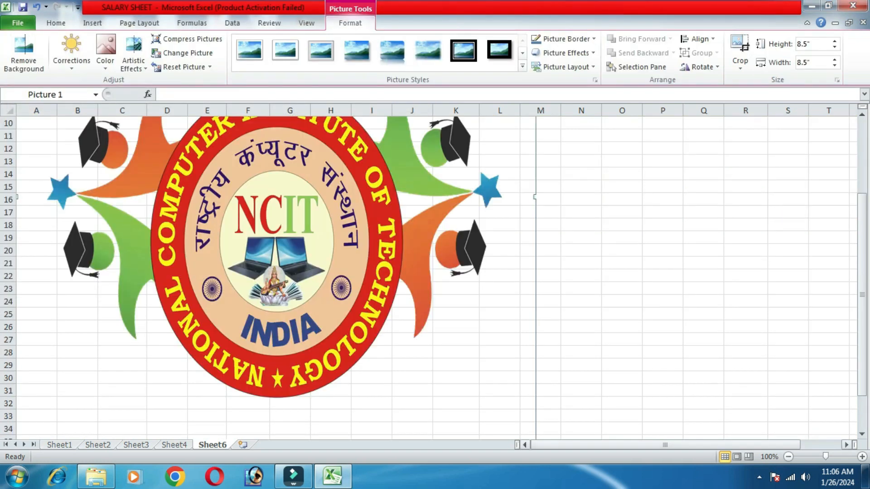
Shrink the logo picture and position it to fit inside the merged cell A1:B2.
scroll(435, 272, down, 2)
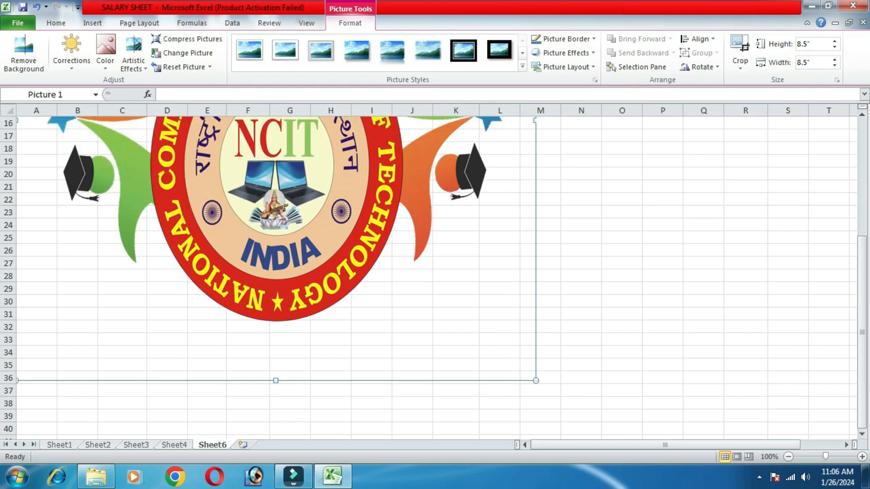
drag(535, 381, 278, 122)
scroll(290, 227, up, 5)
drag(278, 379, 76, 176)
drag(76, 147, 97, 147)
drag(77, 354, 77, 341)
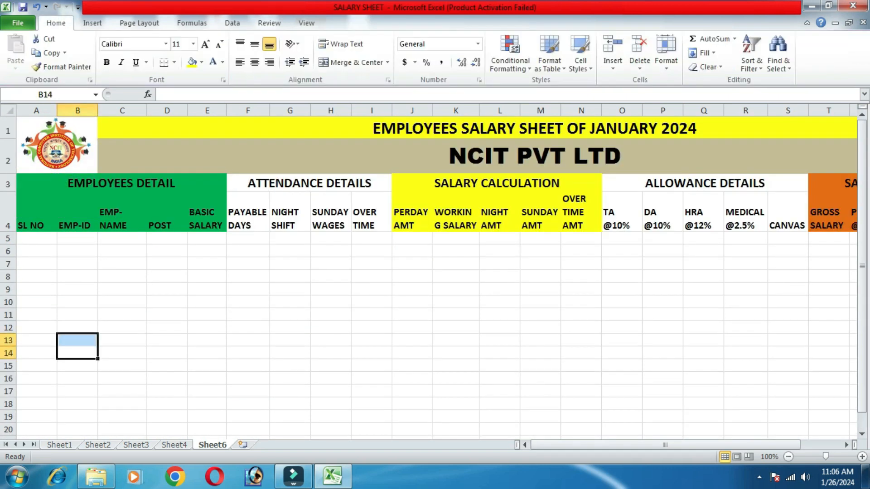
Number the SL NO column from 1 to 10 in cells A5 to A14.
scroll(78, 290, down, 1)
click(37, 163)
text(1)
key(Return)
text(2)
click(122, 239)
drag(37, 163, 57, 278)
Fill the EMP-ID column in cells B5 to B14 with the sequential codes NCIT-01 to NCIT-10.
click(78, 164)
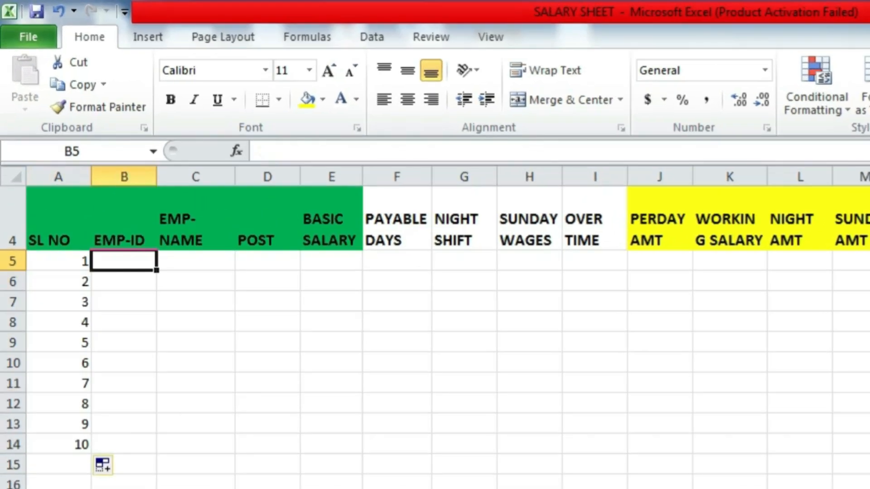
text(NCI)
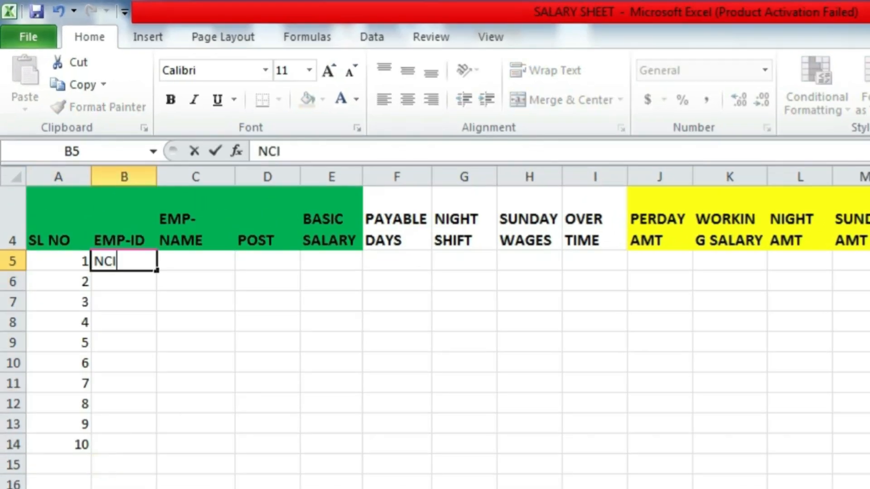
text(T-01)
key(Return)
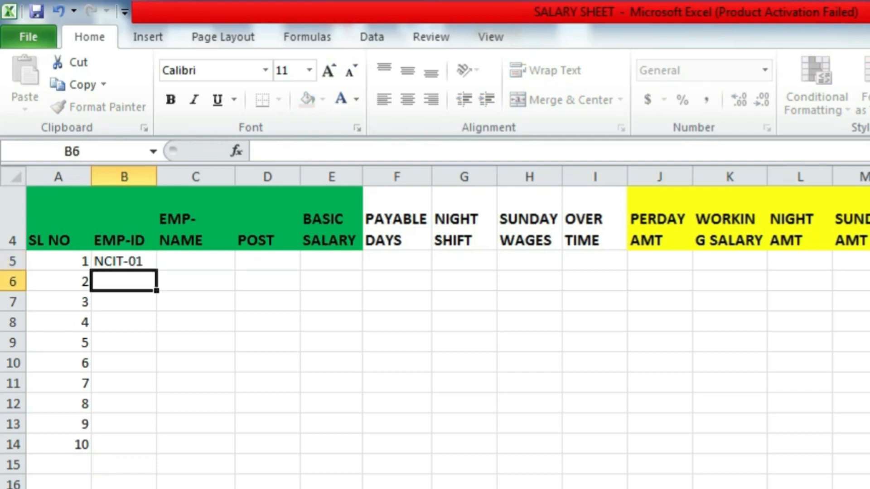
click(123, 322)
click(124, 261)
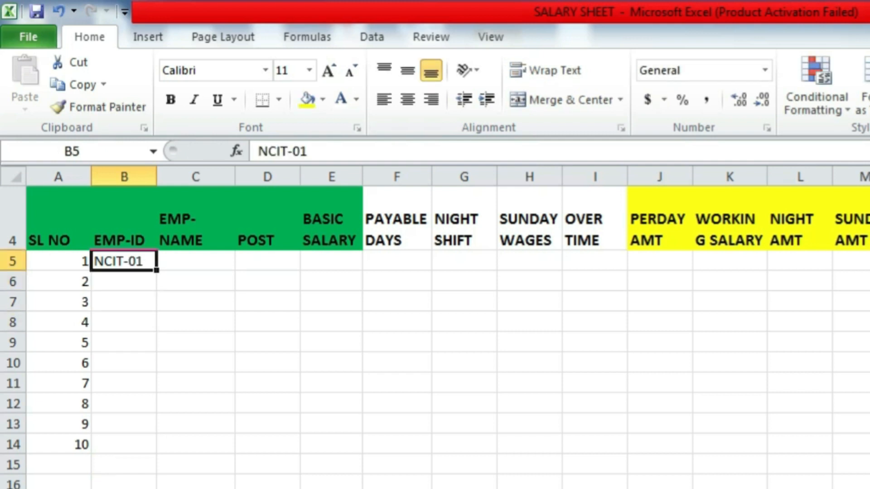
drag(157, 270, 156, 446)
Enter the first five employees' names in the EMP-NAME column, cells C5 to C9.
click(196, 261)
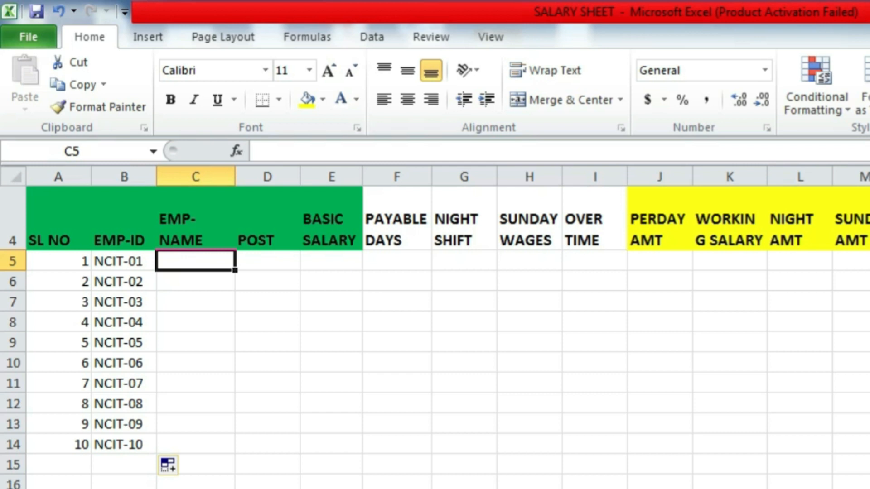
text(MANOJ)
key(Return)
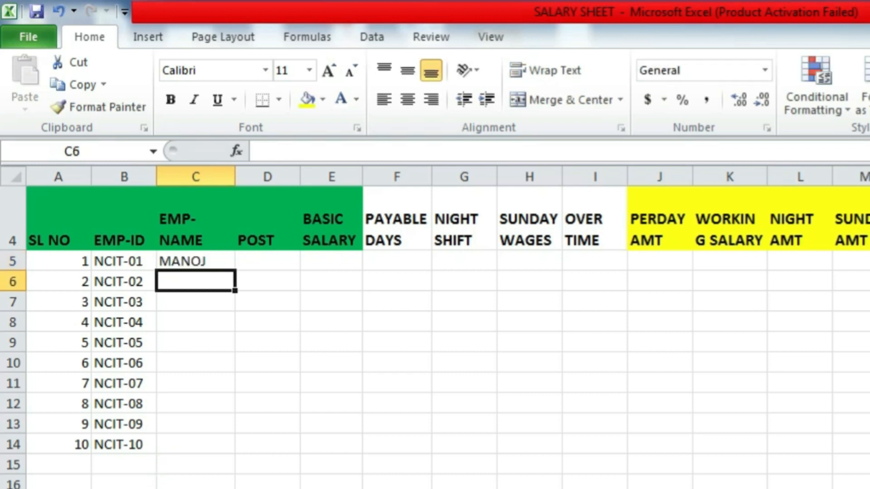
text(MALTI)
key(Return)
text(MANISHA)
key(Return)
text(MANSHI)
key(Return)
text(MUKUL)
key(Return)
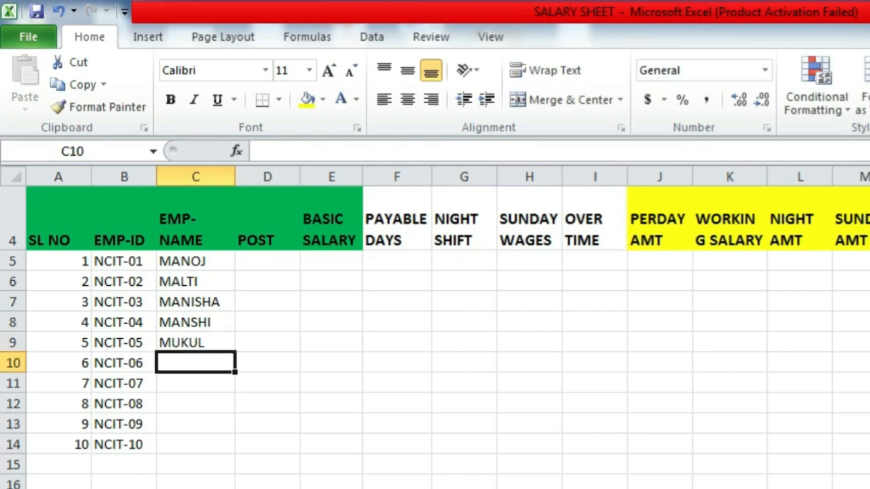
Enter the remaining five employees' names in the EMP-NAME column, cells C10 to C14.
text(MAHESH)
key(Return)
text(MANISH)
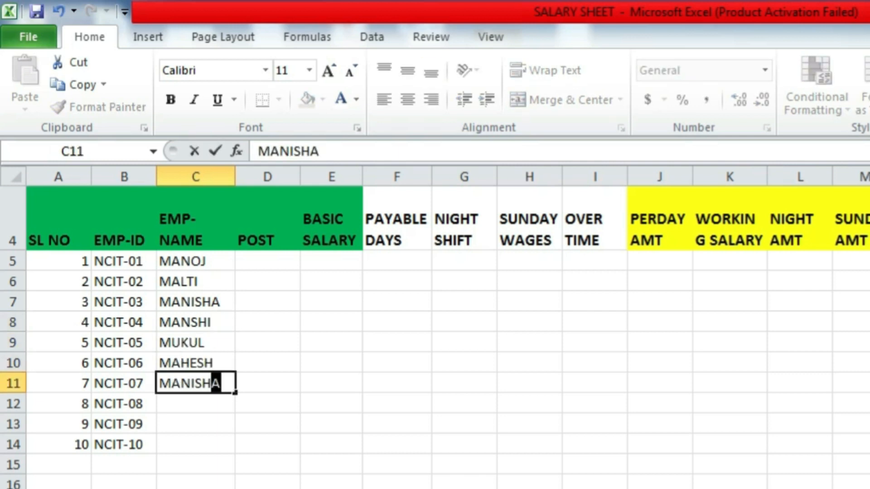
key(Delete)
key(Return)
text(MONU)
key(Return)
text(MONTI)
key(Return)
text(MONIKA)
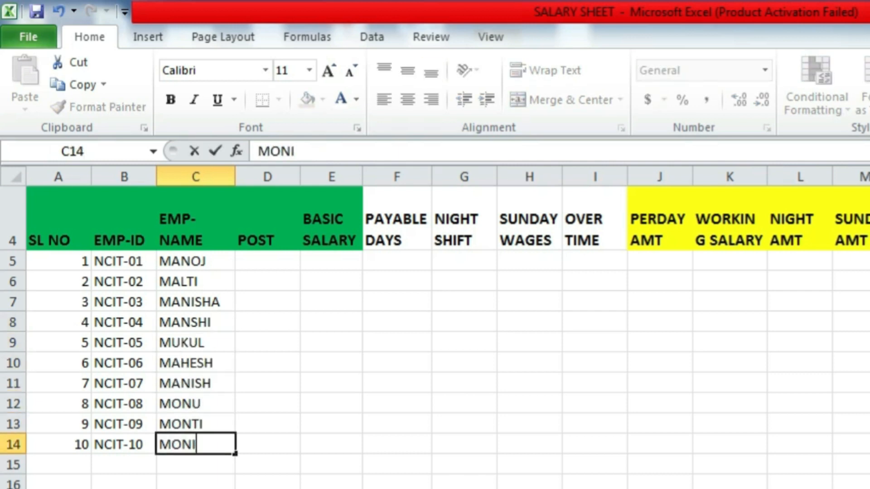
key(Right)
Enter the posts MANGER, ASST MANGER, CA and ACCOUNTANT in cells D5 to D8 of the POST column.
key(ctrl+Up)
key(Down)
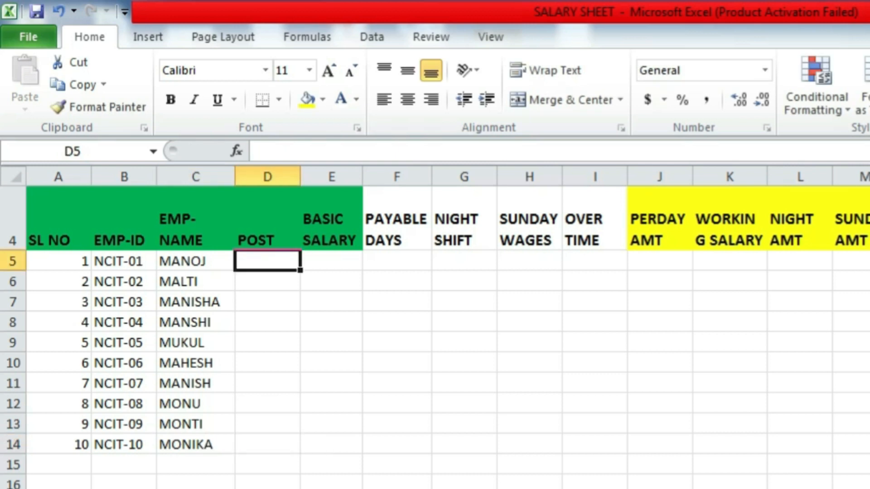
text(MANGER)
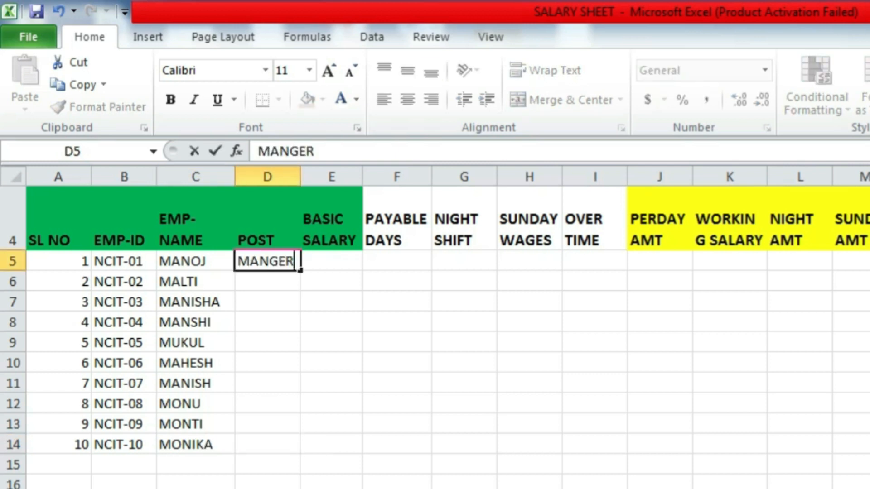
key(Return)
text(ASST MANGER)
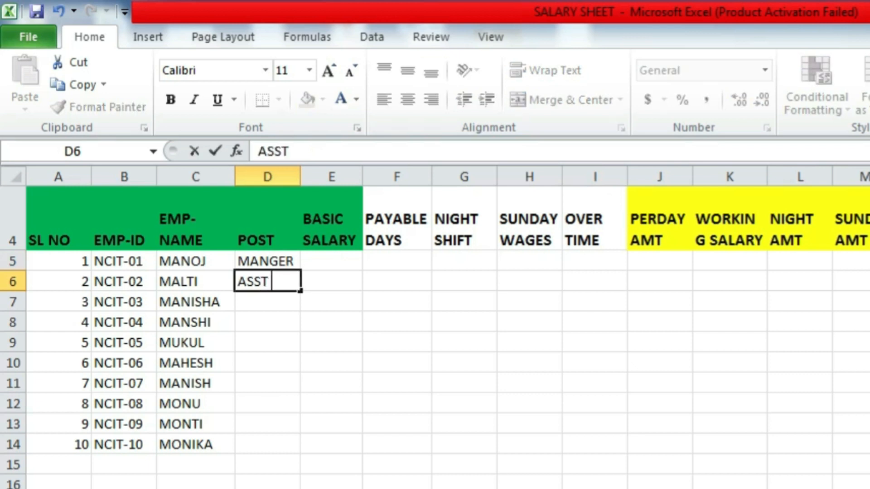
key(Return)
text(CA)
key(Return)
text(ACCOUNTANT)
key(Return)
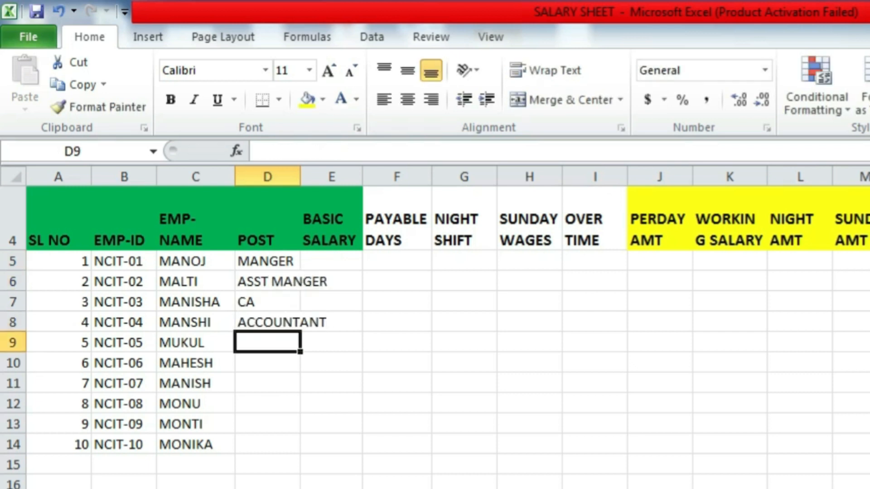
Enter OPERATOR in D9, fill D10 to D14 with STAFF, and widen the POST column to fit its text.
text(OPERATOR)
key(Return)
text(STAFF)
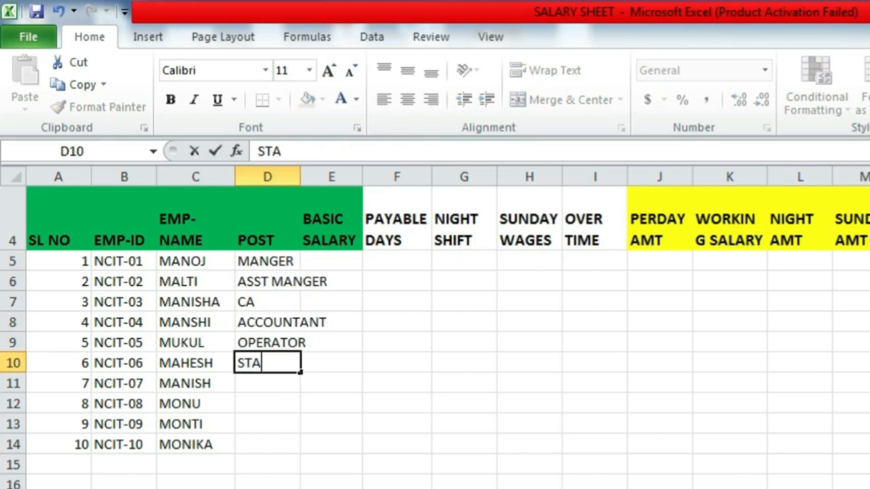
key(Return)
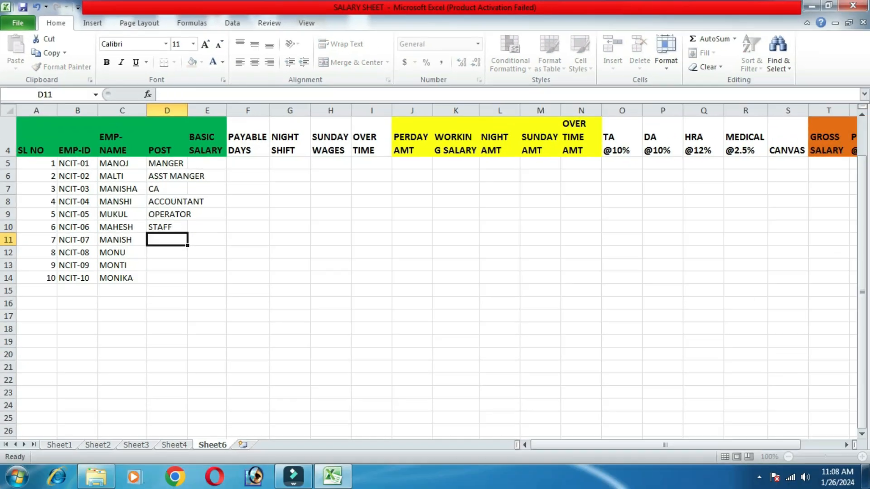
click(167, 226)
drag(187, 233, 188, 284)
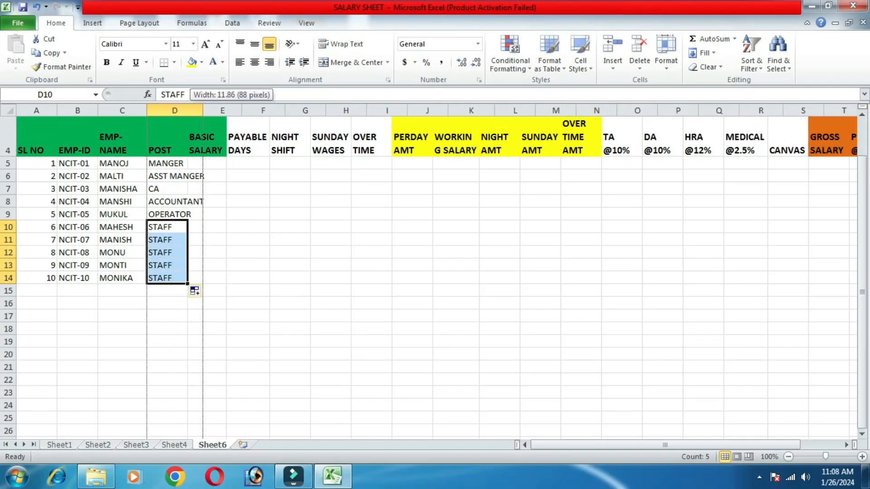
drag(188, 110, 209, 110)
Enter the basic salaries 80000, 60000, 50000, 50000 and 40000 in E5 to E9, and 20000 in E10 to E14.
click(177, 176)
key(Right)
key(Up)
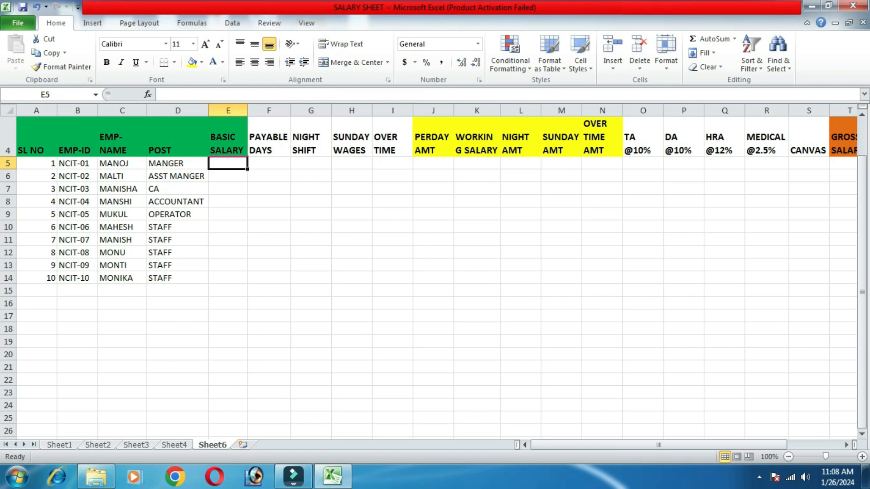
text(80000)
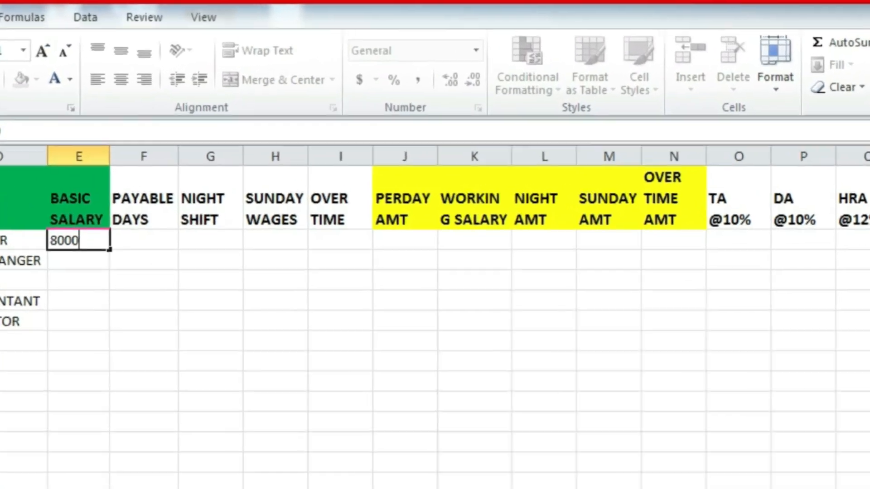
key(Return)
text(60000)
key(Return)
text(50000)
key(Return)
text(50000)
key(Return)
text(40000)
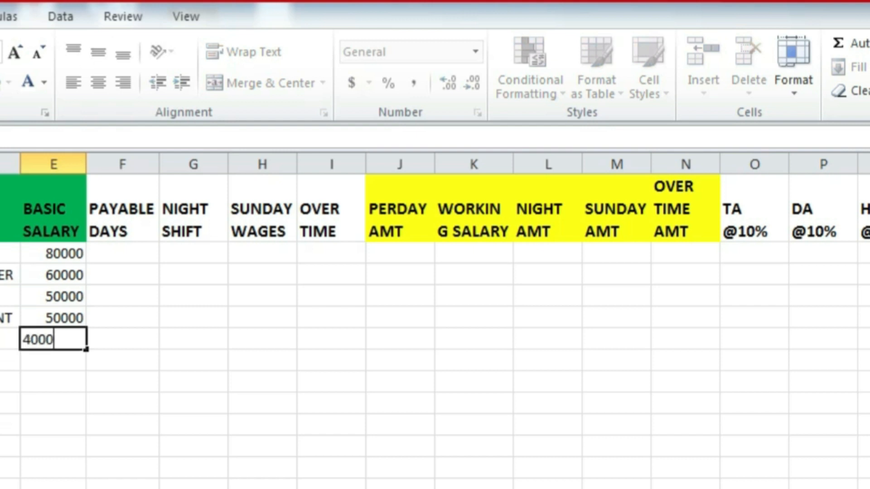
key(Return)
text(20000)
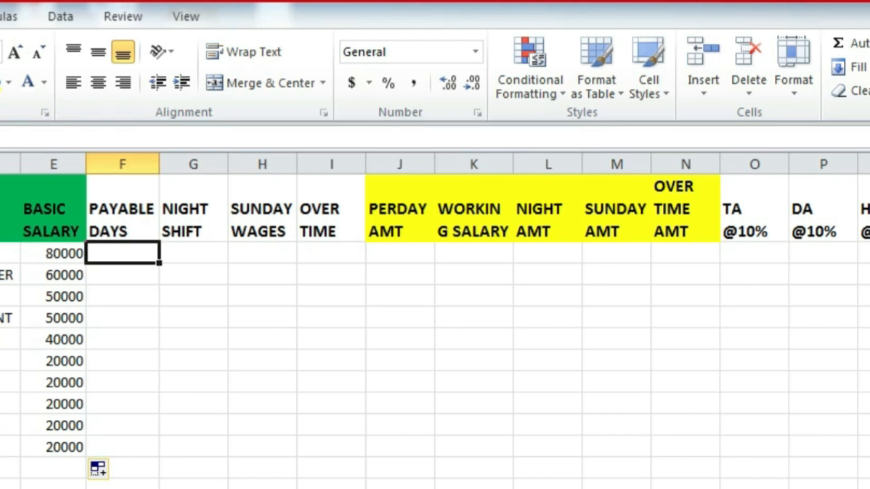
Enter the payable days 25, 25, 12, 15 and 22 for the first five employees, cells F5 to F9.
text(25)
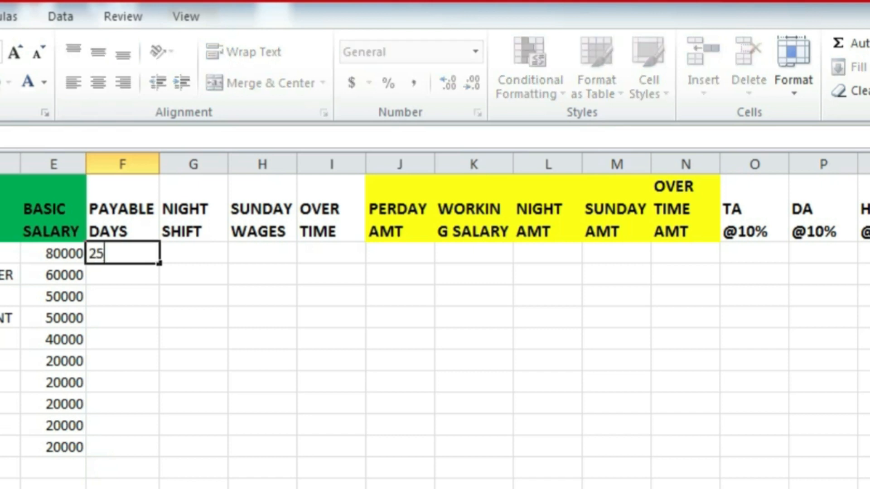
key(Return)
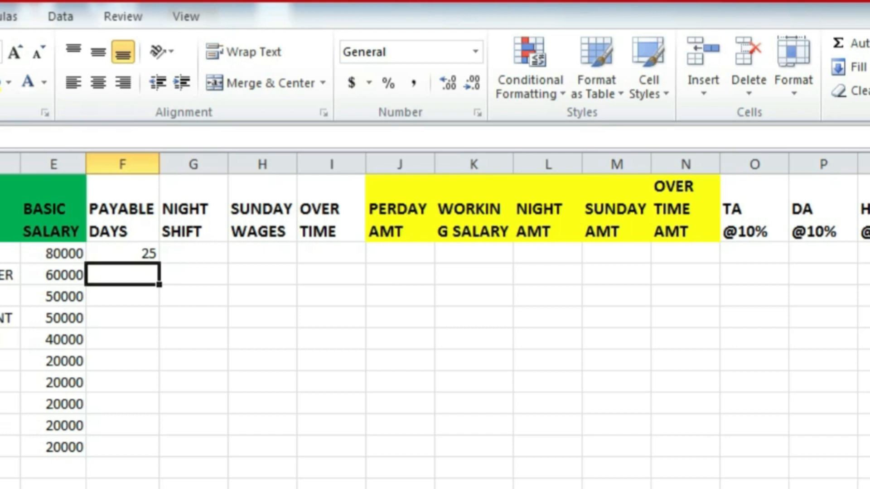
text(25)
key(Return)
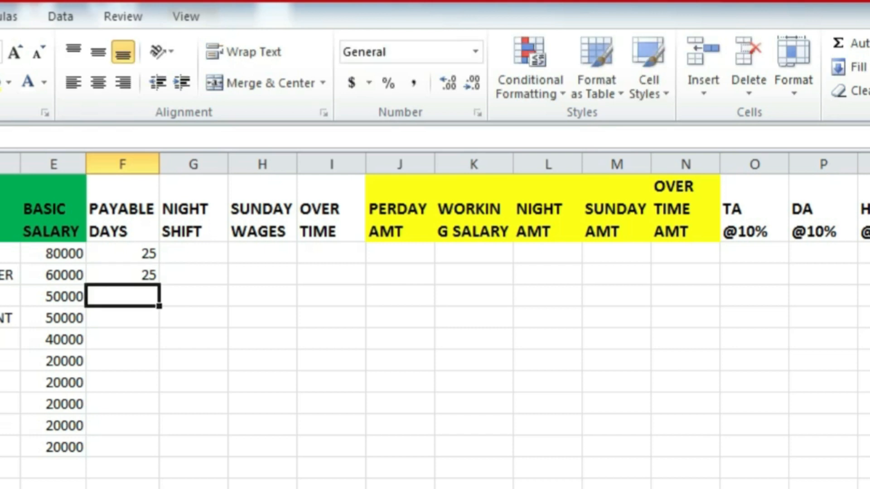
text(12)
key(Return)
text(15)
key(Return)
text(22)
key(Return)
Enter the payable days 28, 25, 24, 22 and 29 for the last five employees, cells F10 to F14.
text(28)
key(Return)
text(25)
key(Return)
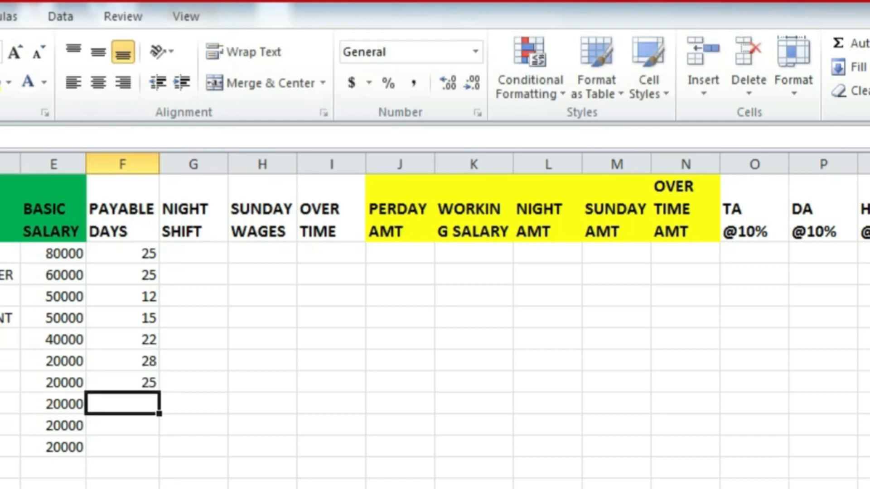
text(24)
key(Return)
text(22)
key(Return)
text(29)
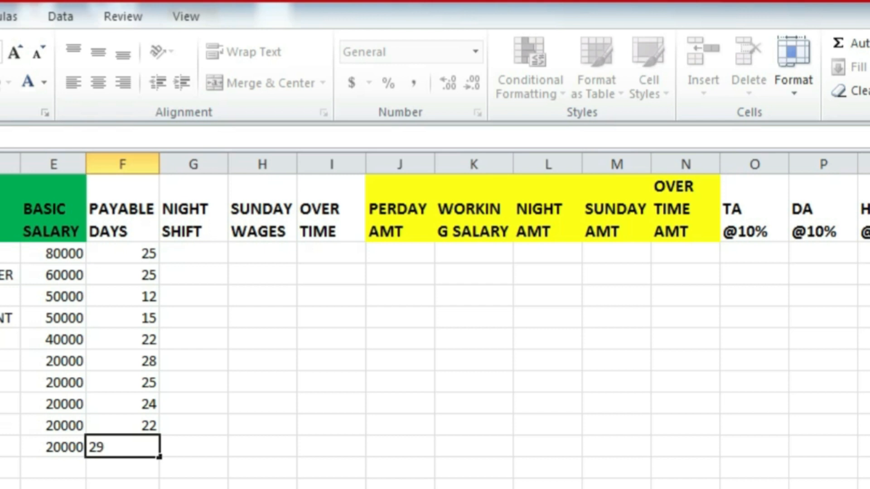
key(Right)
Enter the night shift counts 1, 1, 2 and 2 for the first four employees, cells G5 to G8.
key(Up)
key(Up)
key(Up)
key(Up)
key(Up)
key(Up)
key(Up)
key(Up)
key(Up)
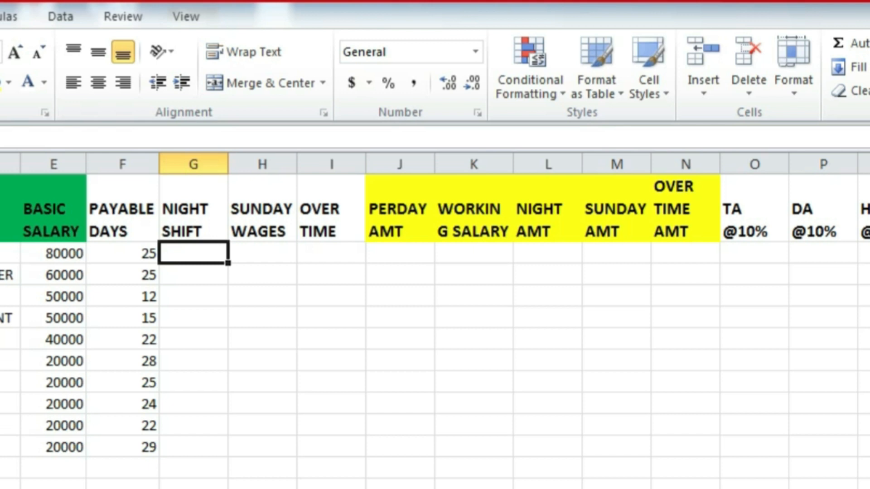
text(1)
key(Return)
text(1)
key(Return)
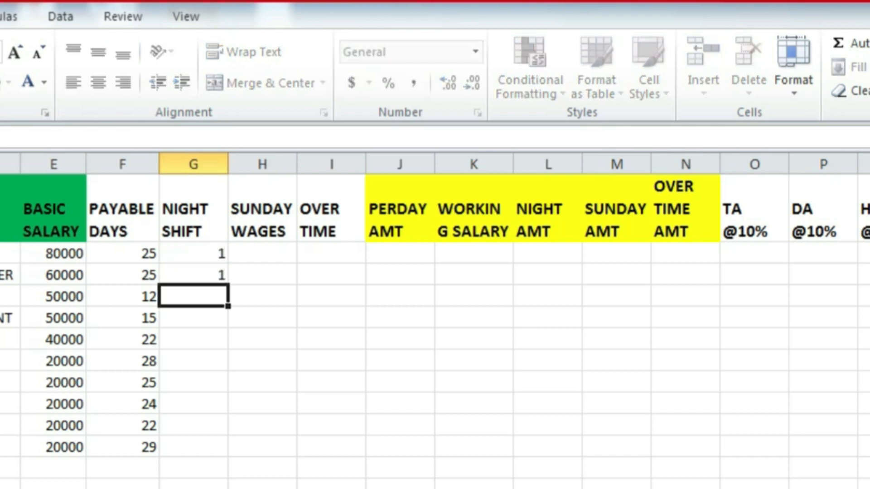
text(2)
key(Return)
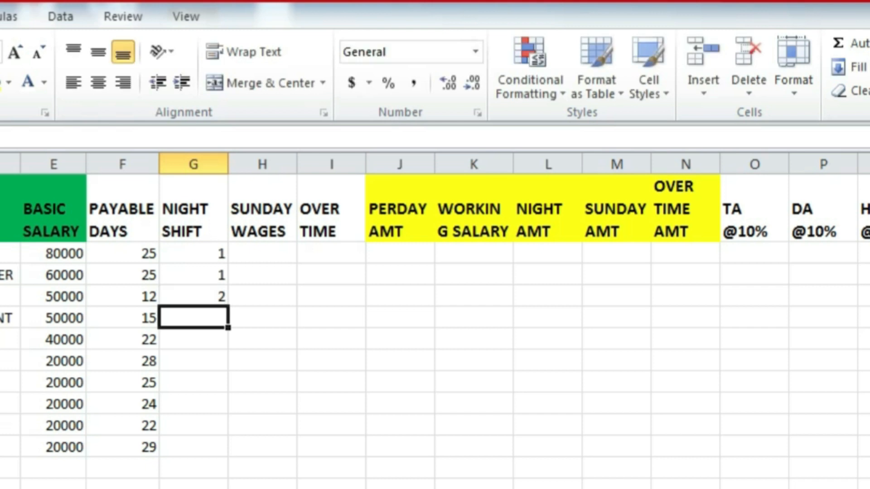
text(2)
key(Return)
Leave G9 and G10 empty and enter the night shift counts 3, 4, 2 and 1 in cells G11 to G14.
key(Return)
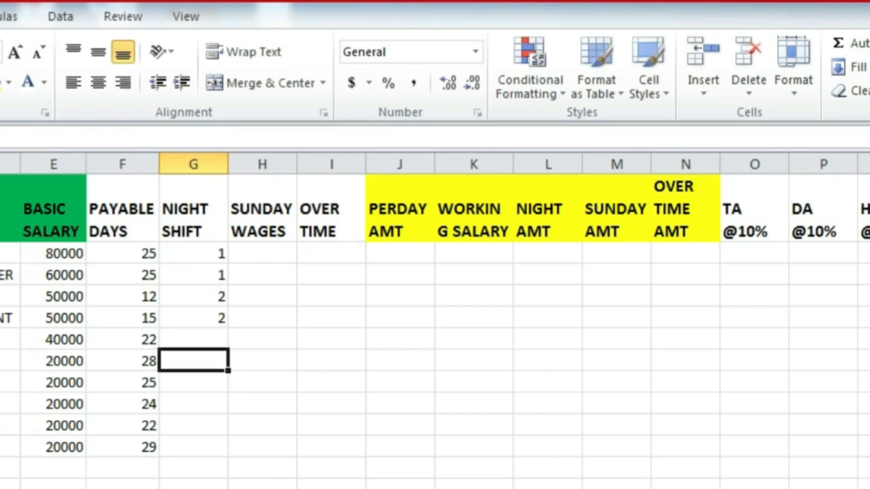
key(Return)
text(3)
key(Return)
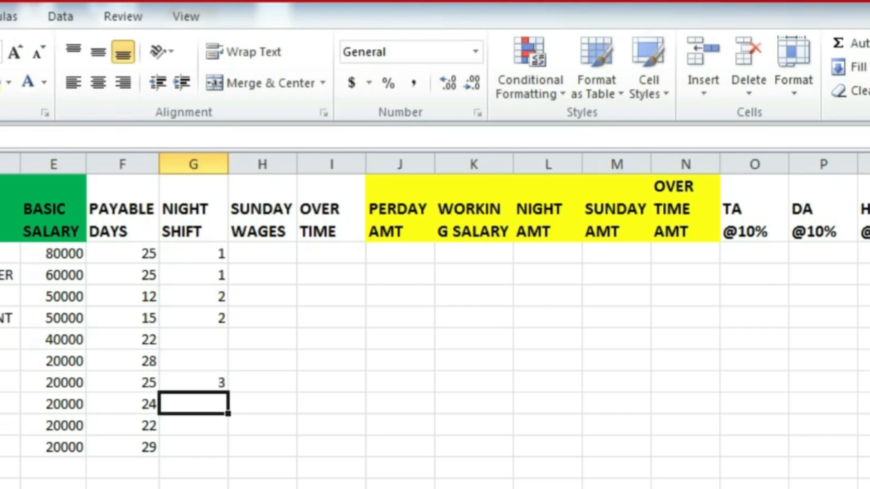
text(4)
key(Return)
text(2)
key(Return)
text(1)
key(Return)
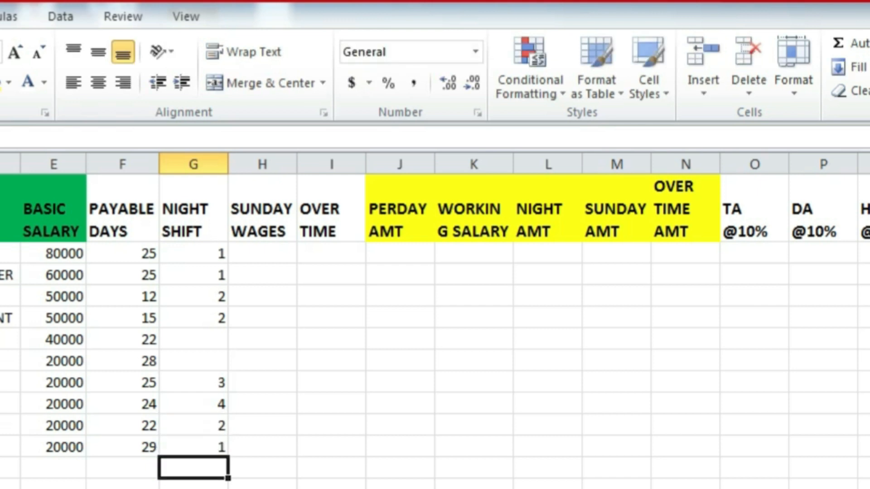
In the SUNDAY WAGES column, enter 1 in H5 and 2 in H10, leaving the cells between them empty.
click(262, 252)
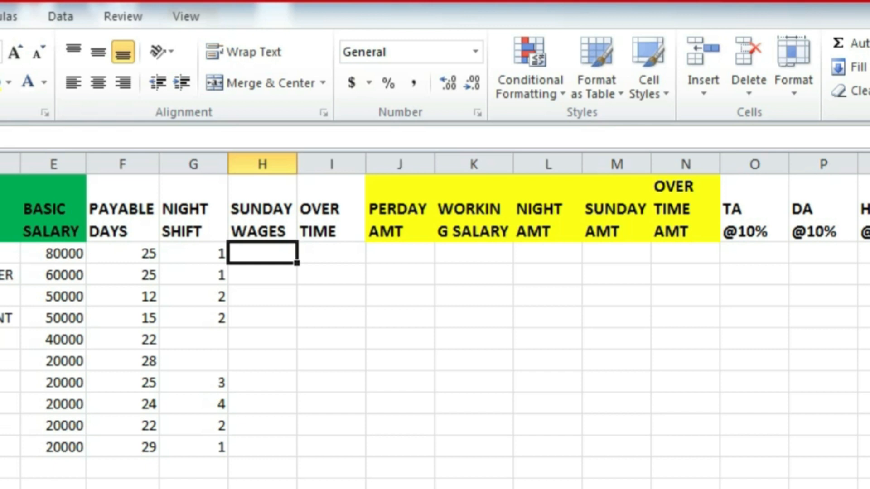
text(1)
key(Return)
key(Return)
key(Return)
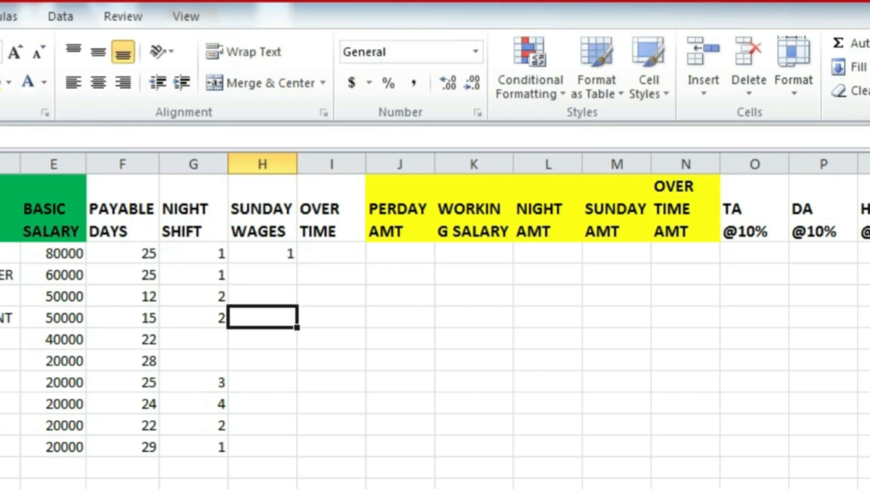
key(Return)
key(Return)
text(2)
key(Return)
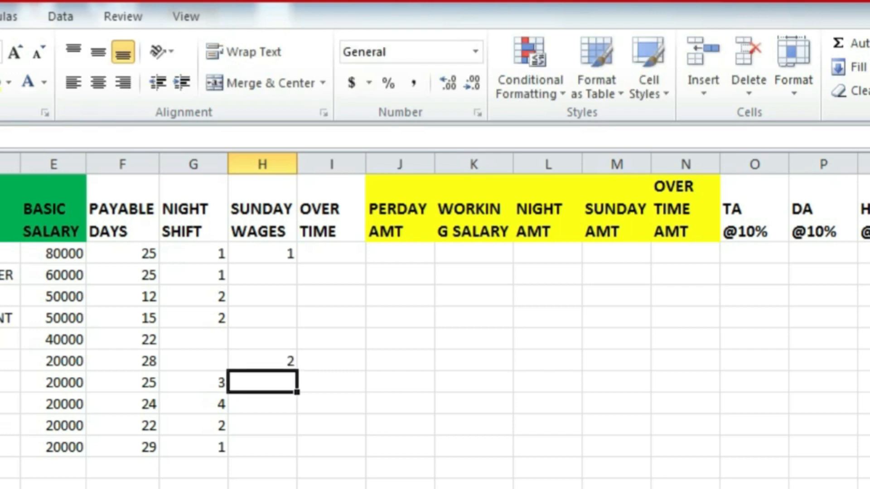
In the SUNDAY WAGES column, enter 3 in H11, 1 in H12 and 1 in H14, leaving H13 empty.
text(3)
key(Return)
text(1)
key(Return)
key(Return)
text(1)
key(Tab)
Enter the overtime values 40, 30, 60, 50 and 42 for the first five employees, cells I5 to I9.
key(Up)
key(Up)
key(Up)
key(Up)
key(Up)
key(Up)
key(Up)
key(Up)
key(Up)
key(Up)
key(Up)
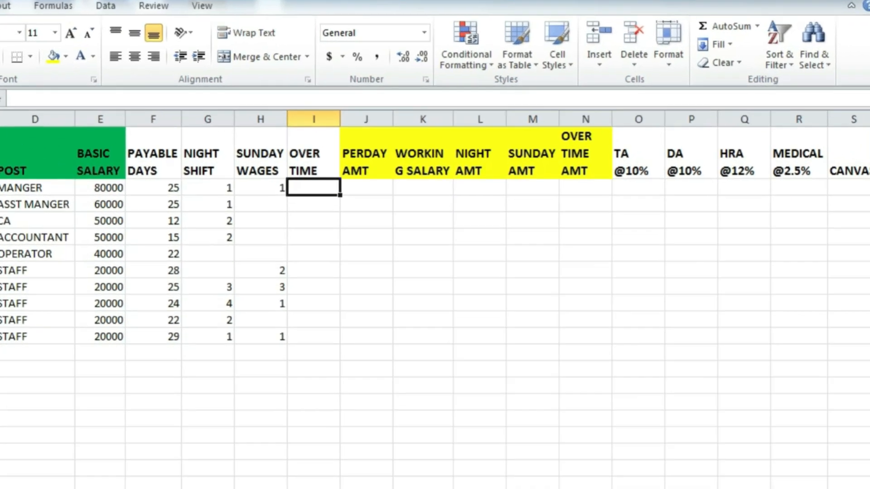
text(40)
key(Return)
text(30)
key(Return)
text(60)
key(Return)
text(50)
key(Return)
text(42)
key(Return)
In the OVER TIME column, enter 12 in I10, 10 in I11 and 10 in I14, leaving I12 and I13 empty.
text(12)
key(Return)
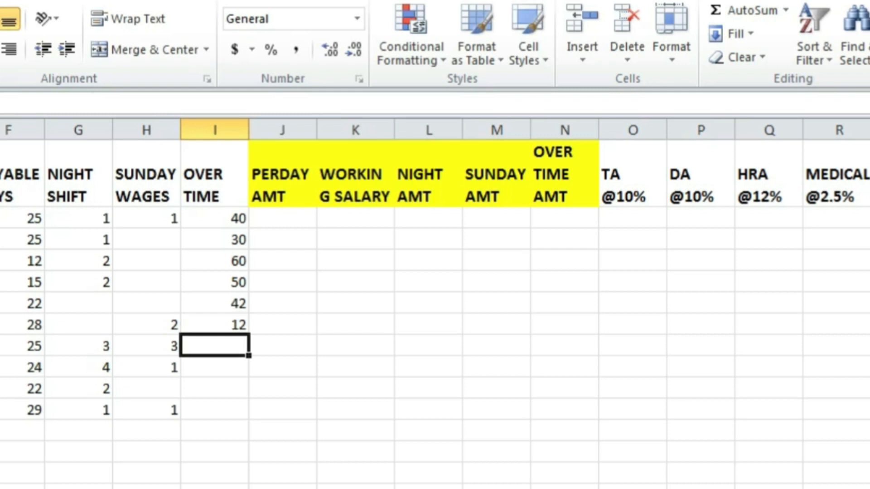
text(10)
key(Return)
key(Return)
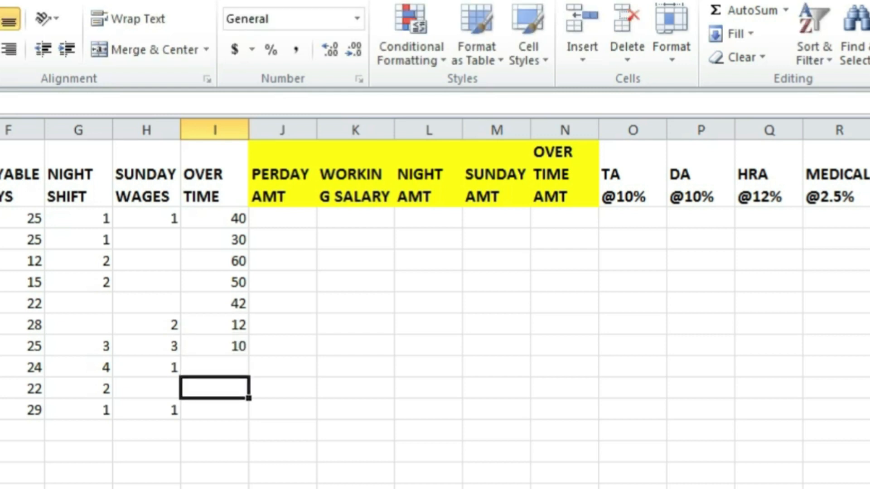
text(10)
key(Return)
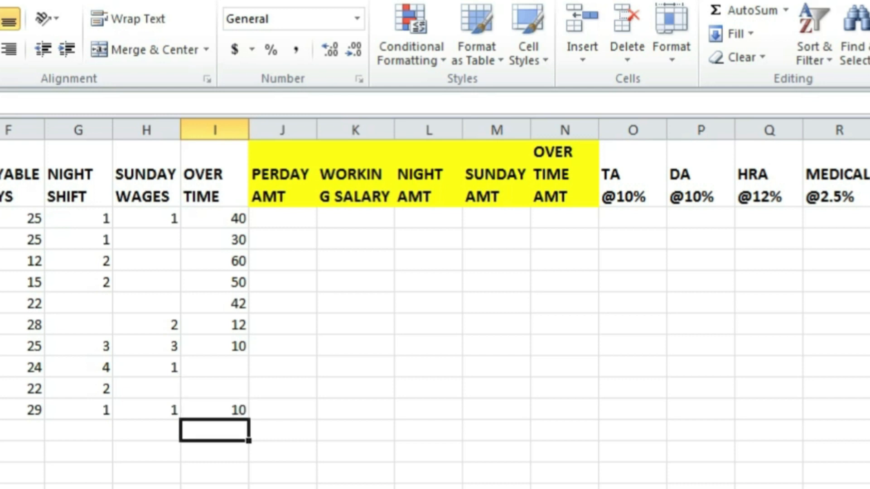
Calculate PERDAY AMT in J5 with =E5/31 and fill the formula down to J14.
click(283, 218)
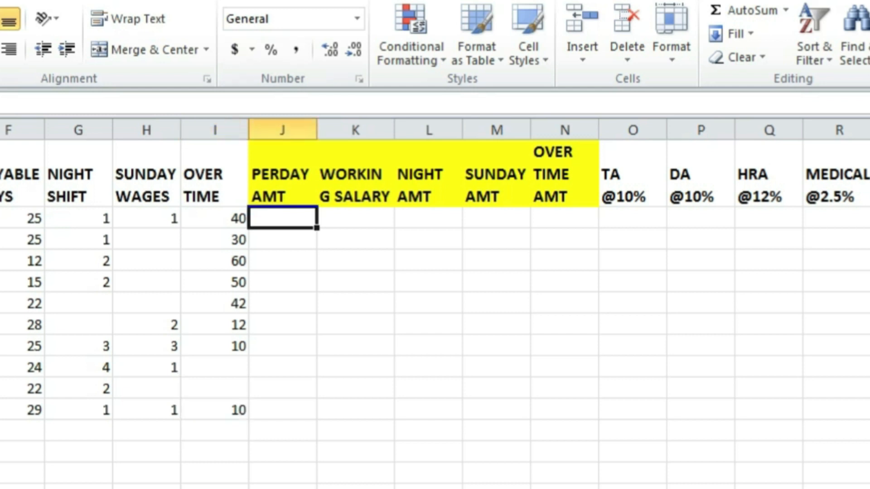
text(=)
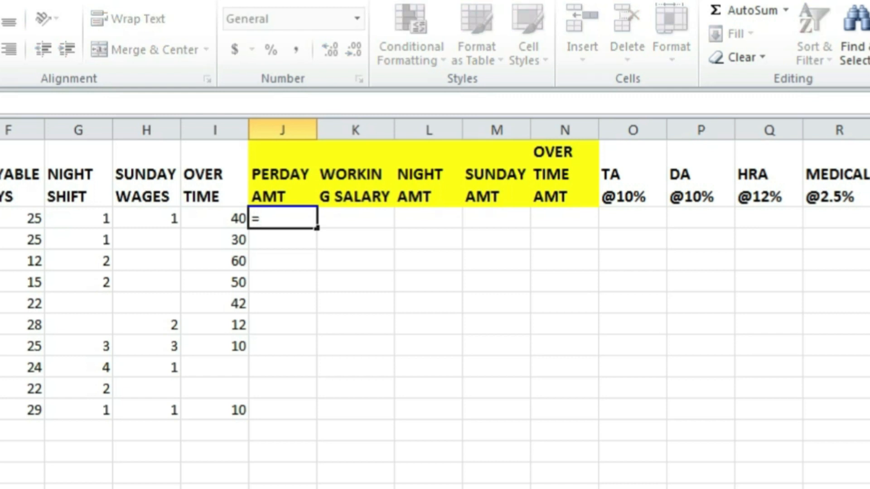
text(E5/)
text(31)
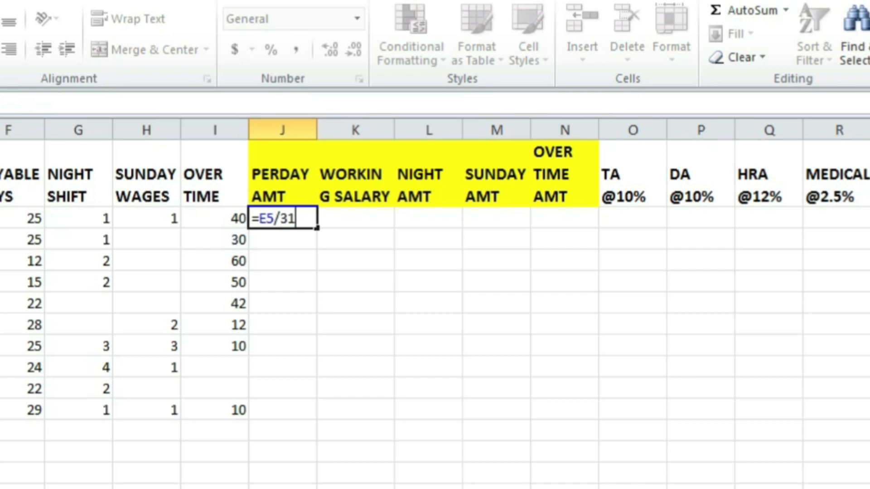
key(Return)
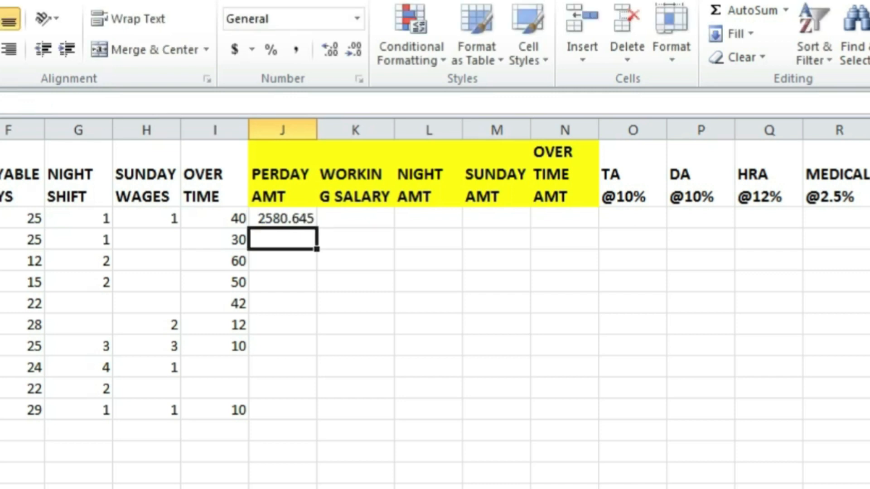
click(283, 218)
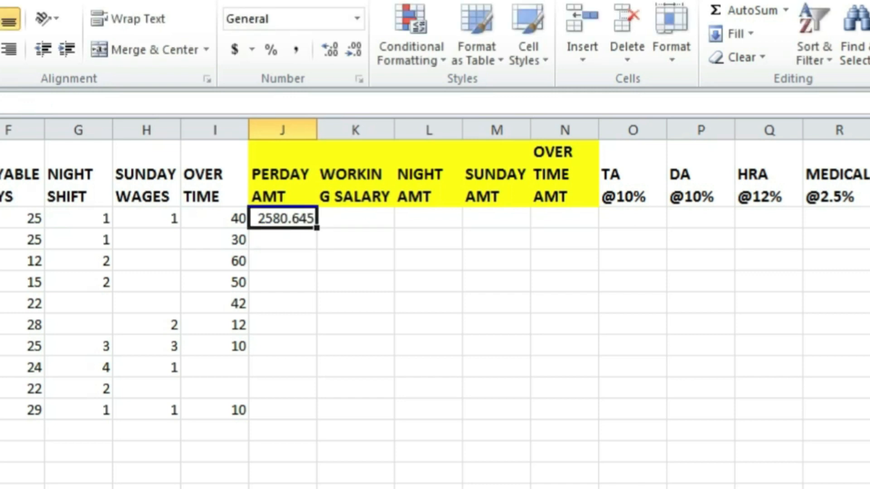
drag(316, 227, 312, 412)
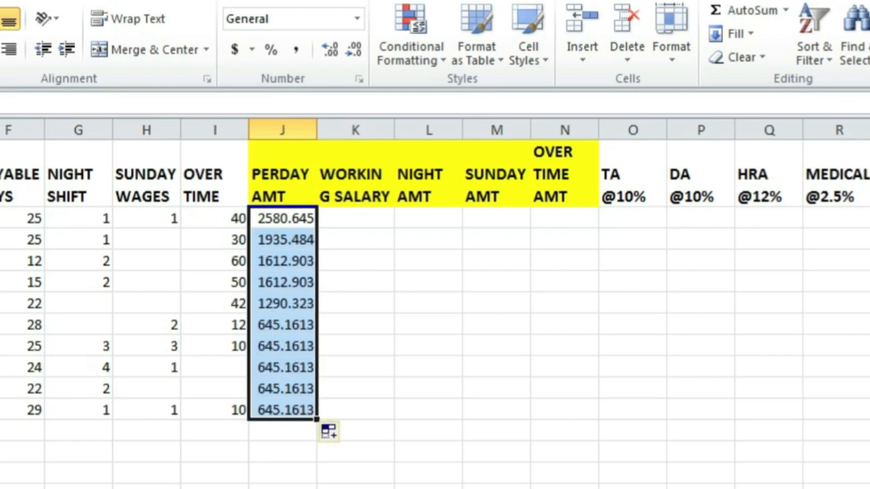
Calculate WORKING SALARY in K5 with =F5*J5 and fill the formula down to K14.
click(355, 219)
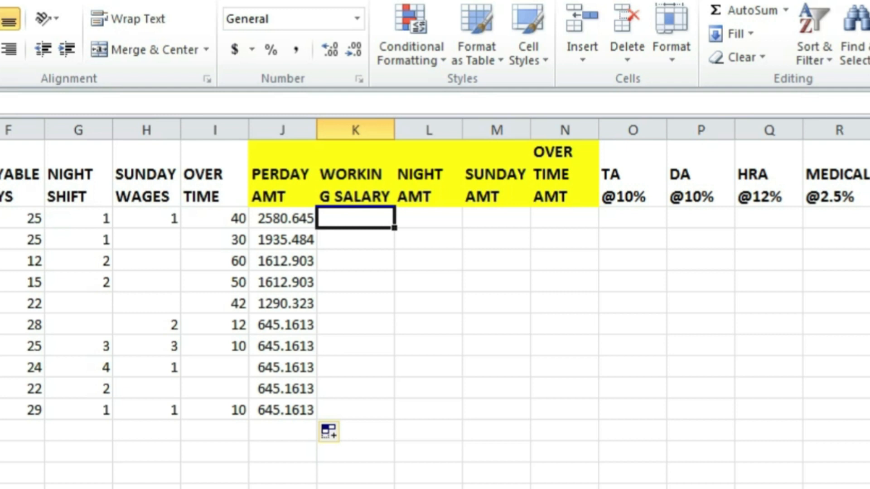
text(=)
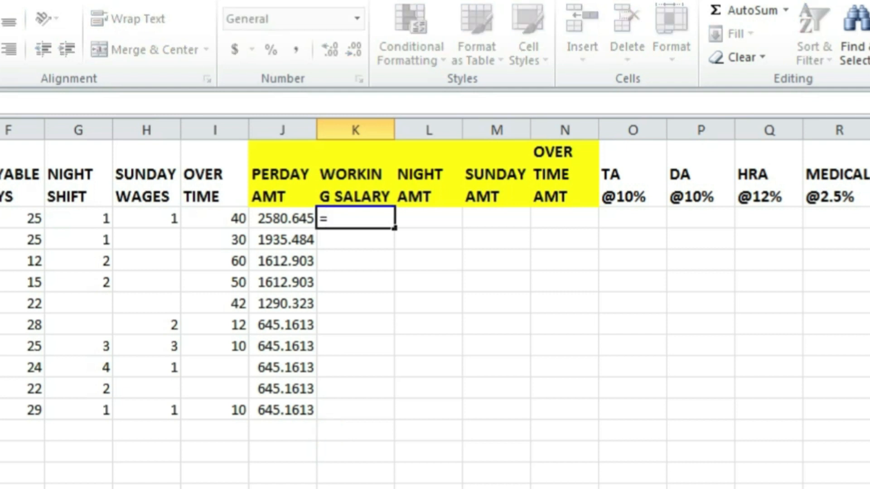
click(18, 218)
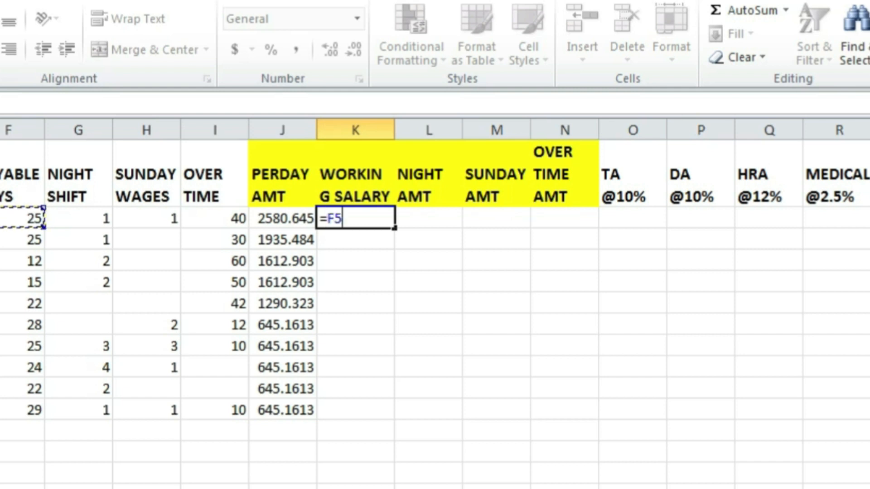
text(*)
key(Left)
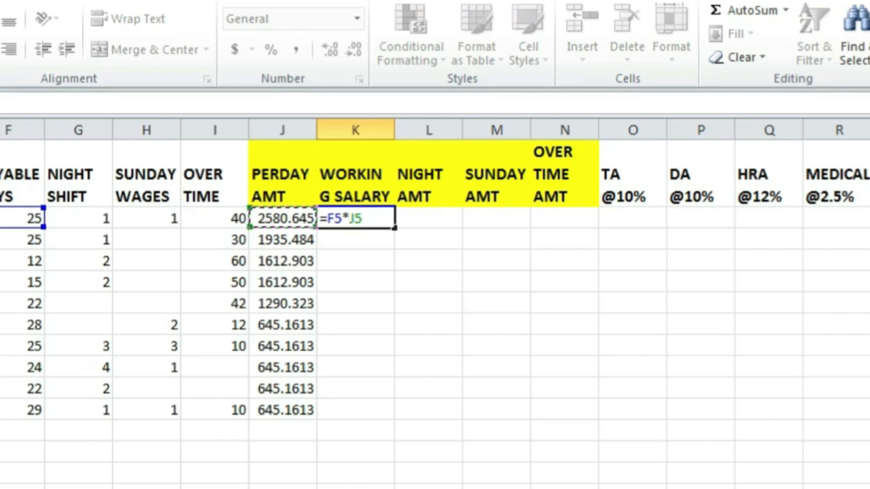
key(Return)
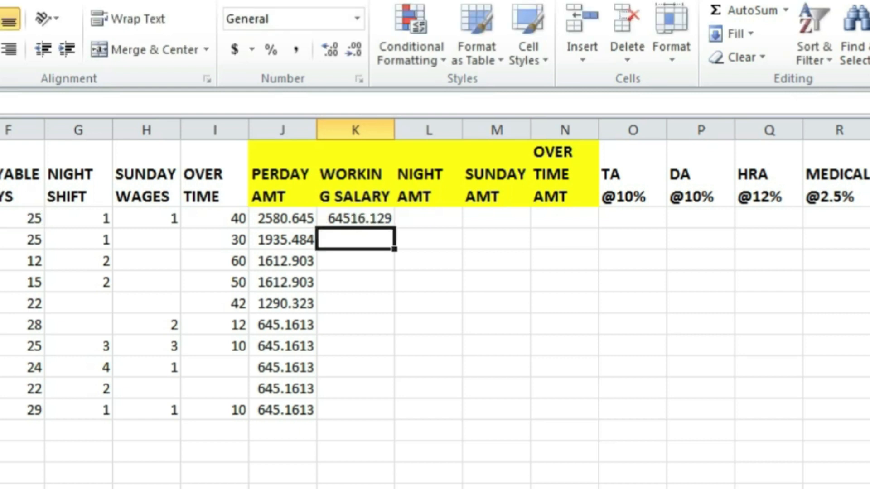
key(Up)
drag(394, 227, 394, 419)
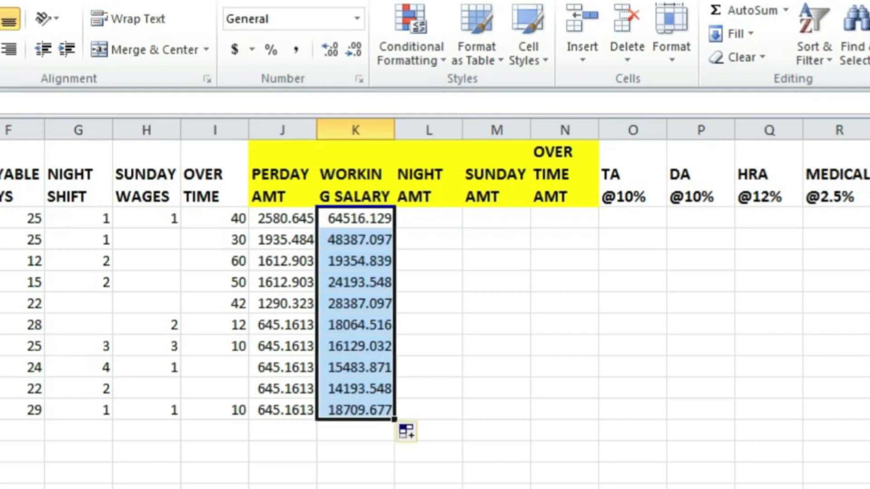
Calculate NIGHT AMT in L5 with =J5*2*G5 and fill the formula down to L14.
click(429, 218)
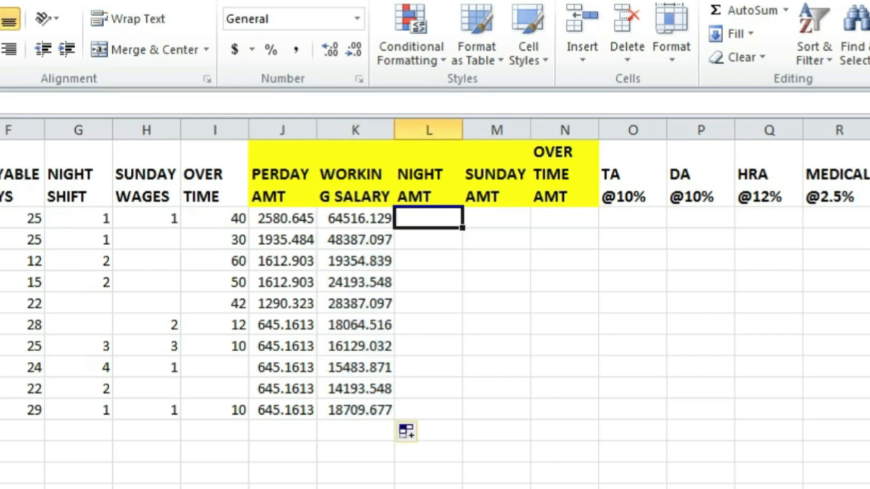
text(=)
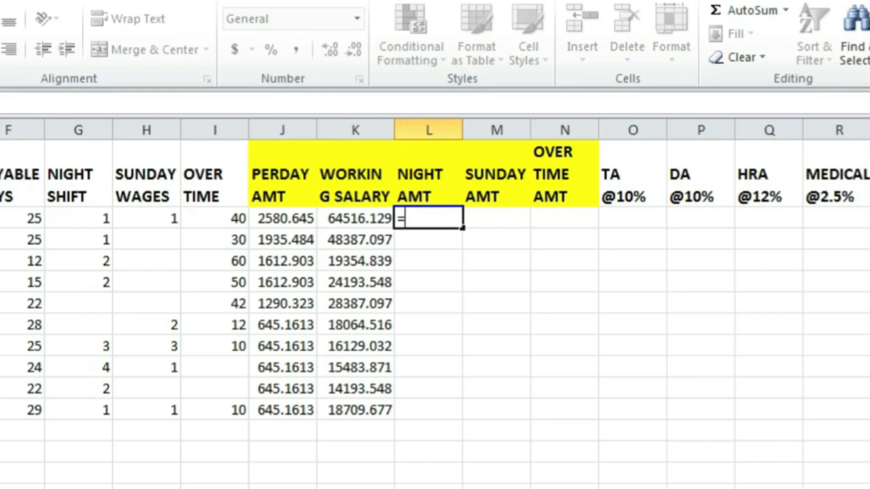
key(Left)
key(Left)
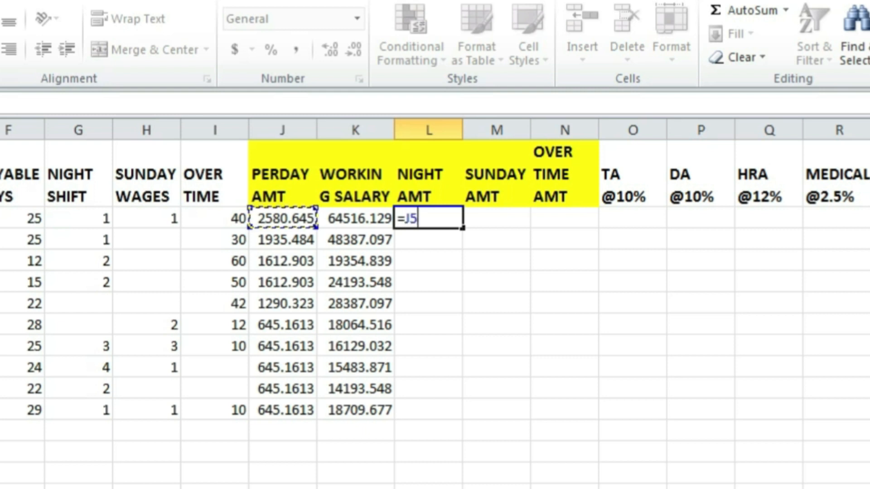
text(*2)
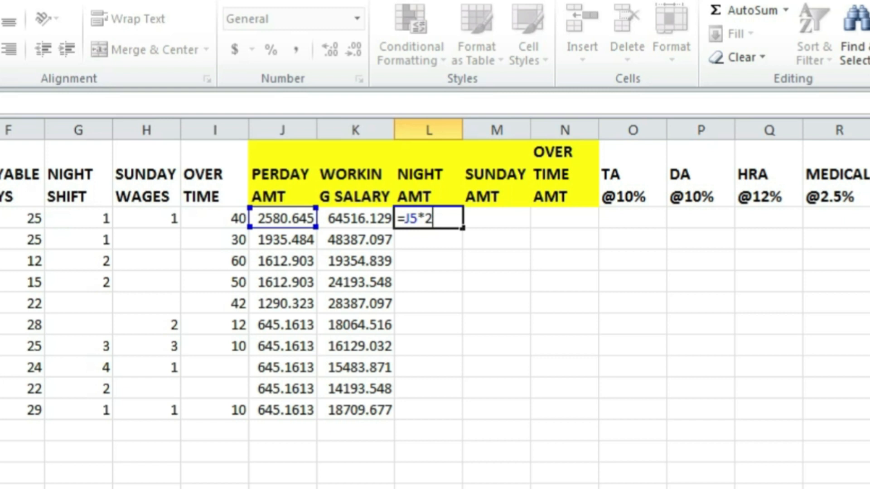
text(*)
click(79, 218)
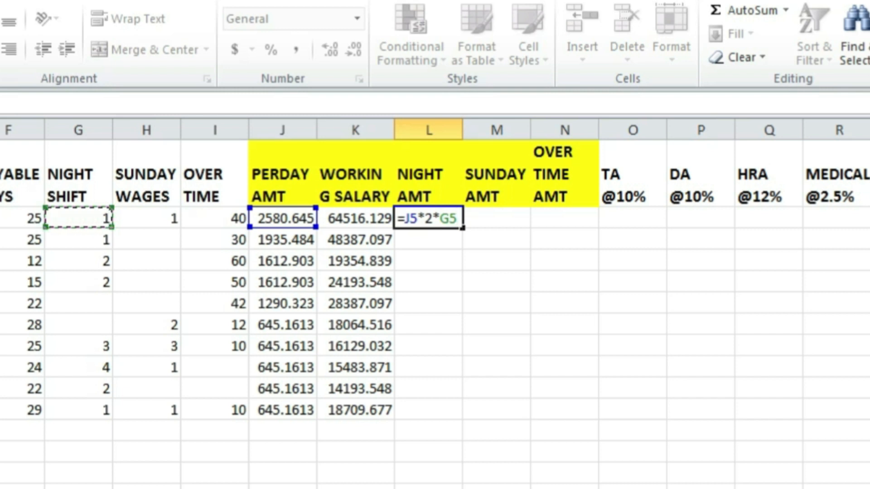
key(Return)
click(429, 218)
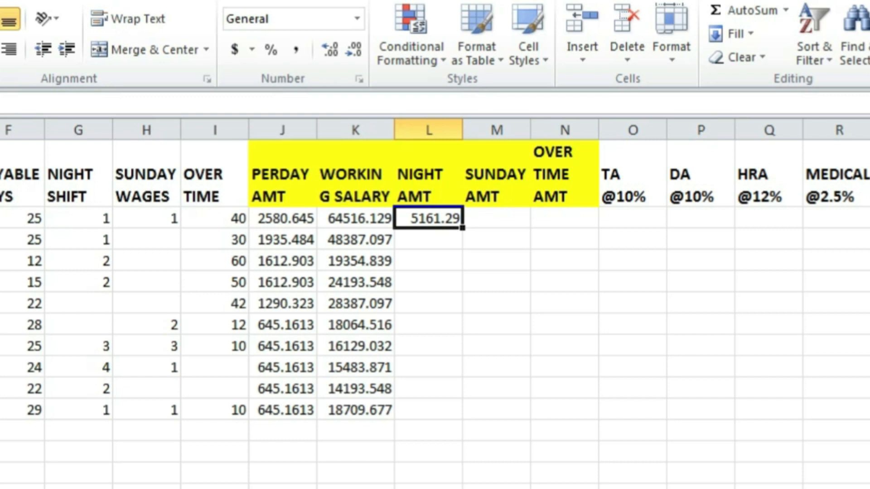
double_click(461, 228)
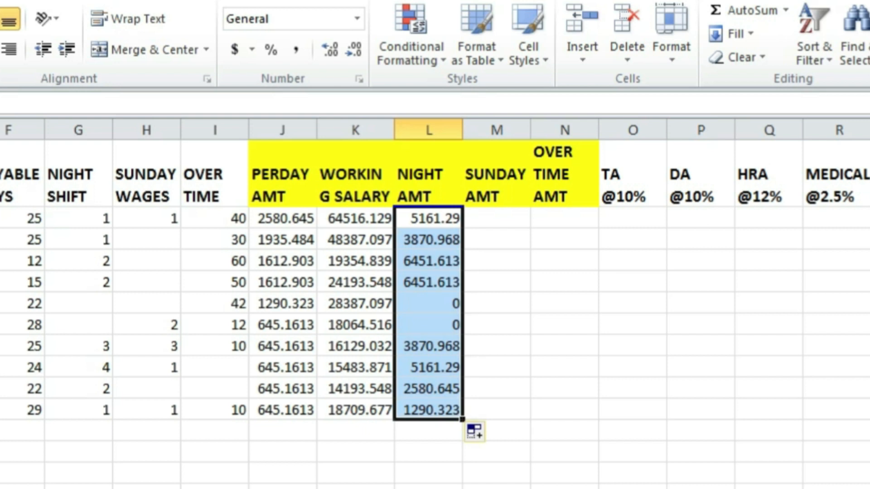
click(78, 304)
click(78, 324)
click(429, 303)
click(429, 346)
Calculate SUNDAY AMT in M5 with =J5*2*H5 and fill the formula down to M14.
click(496, 218)
text(=)
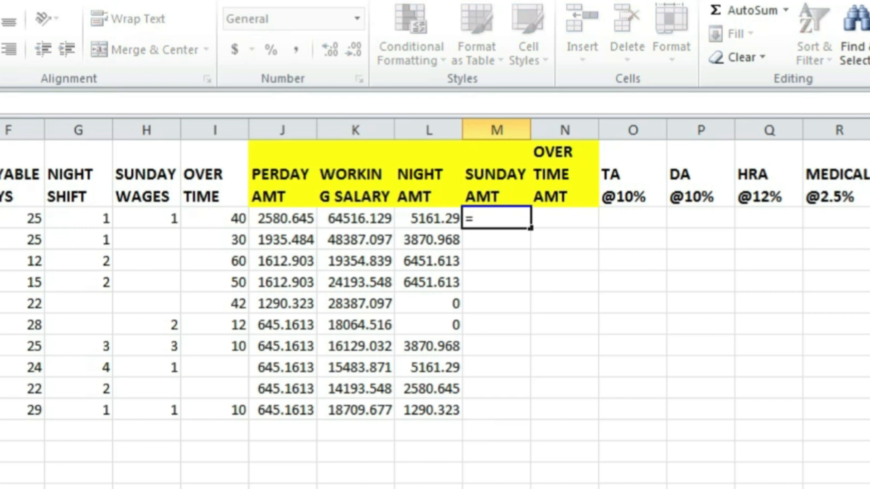
click(282, 219)
text(*)
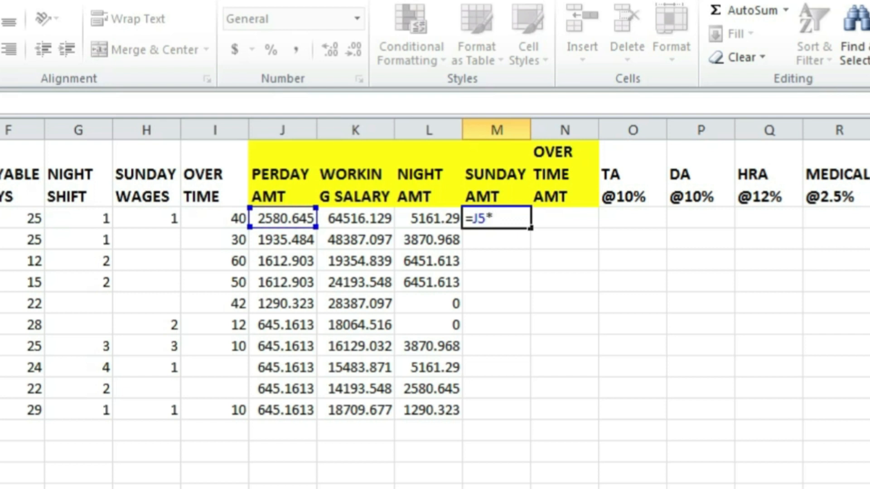
text(2*)
click(147, 218)
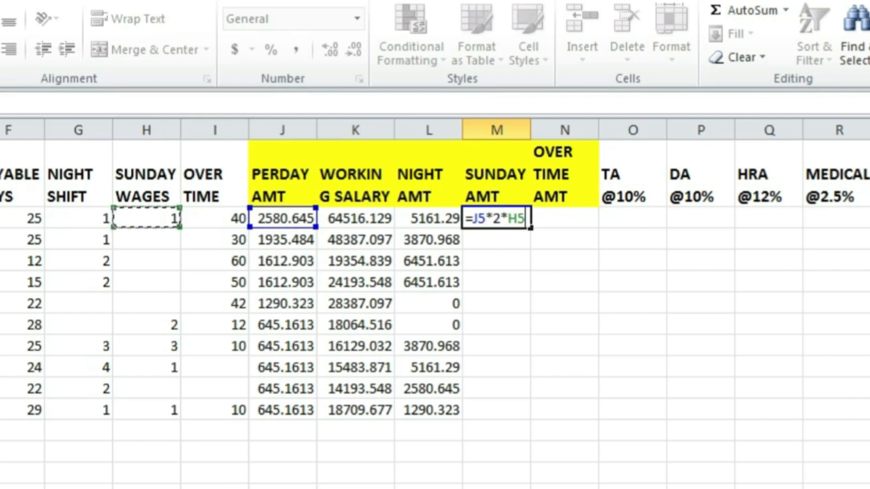
key(Return)
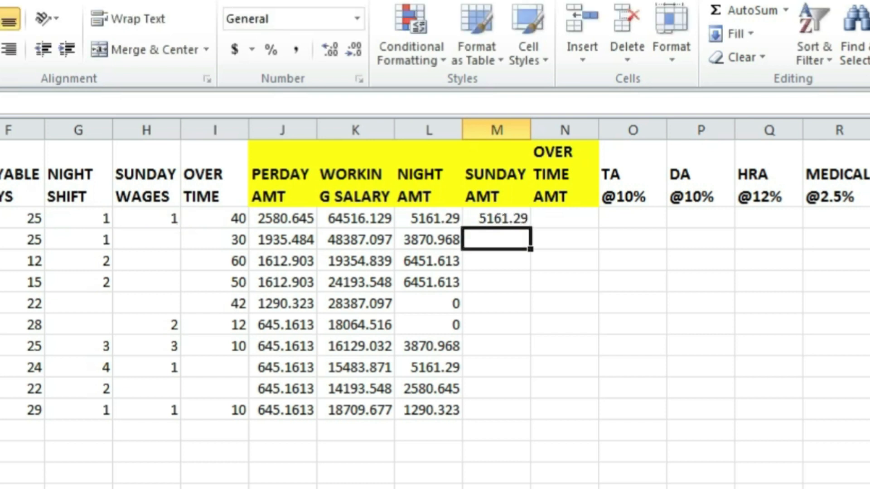
click(496, 219)
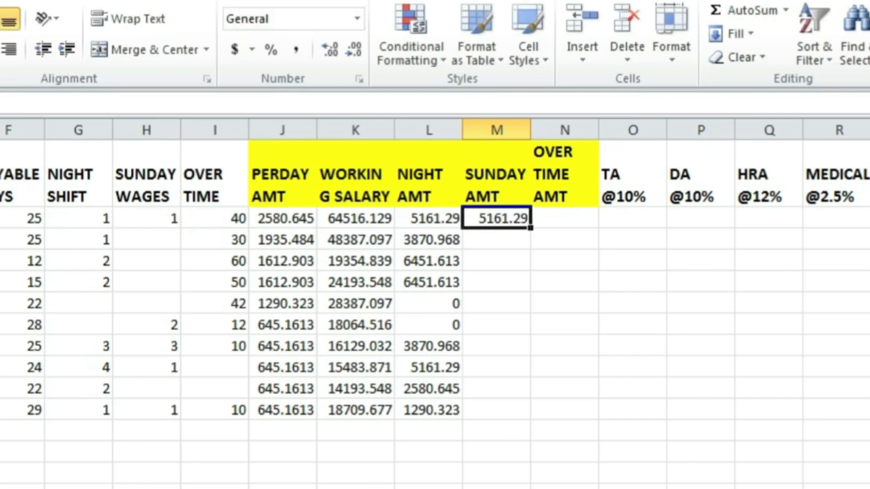
double_click(529, 227)
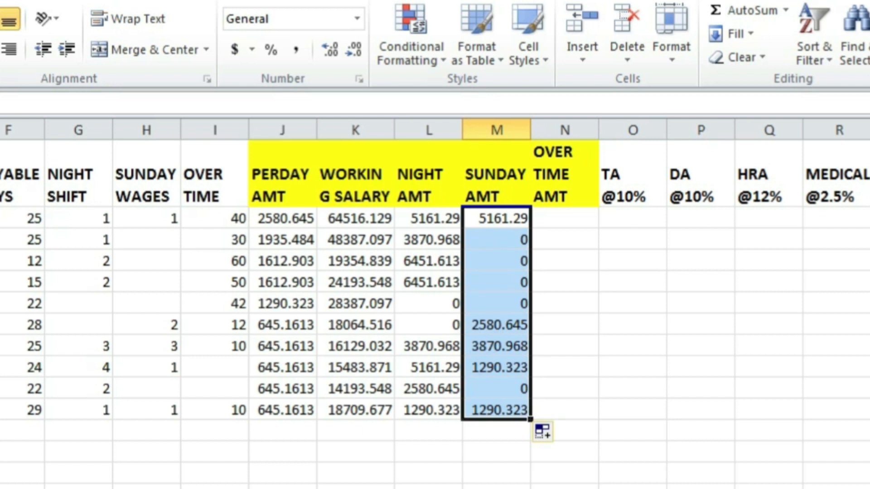
click(564, 218)
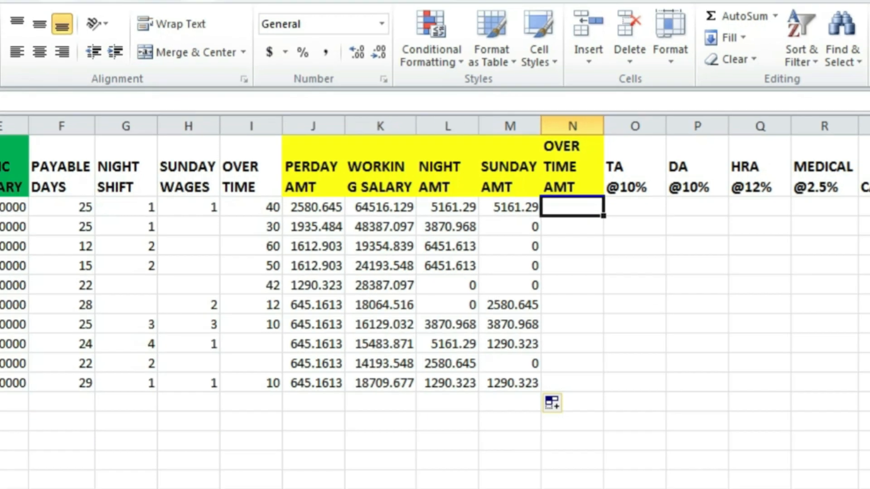
text(=)
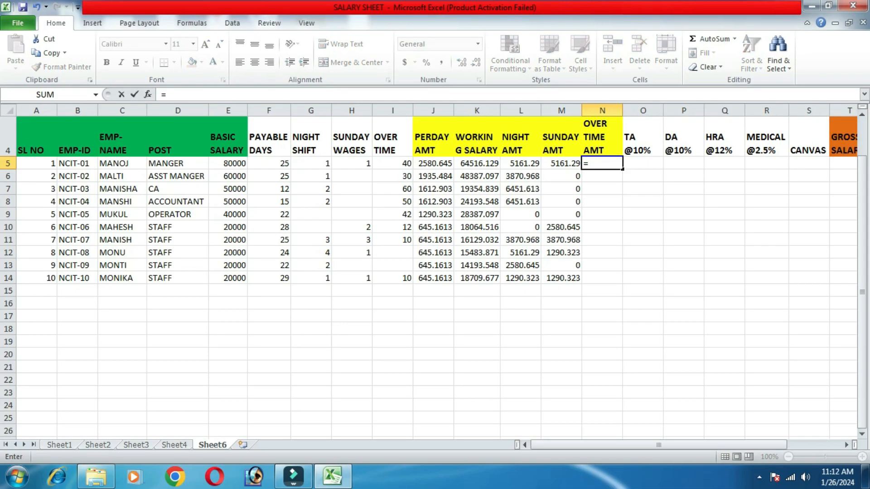
key(BackSpace)
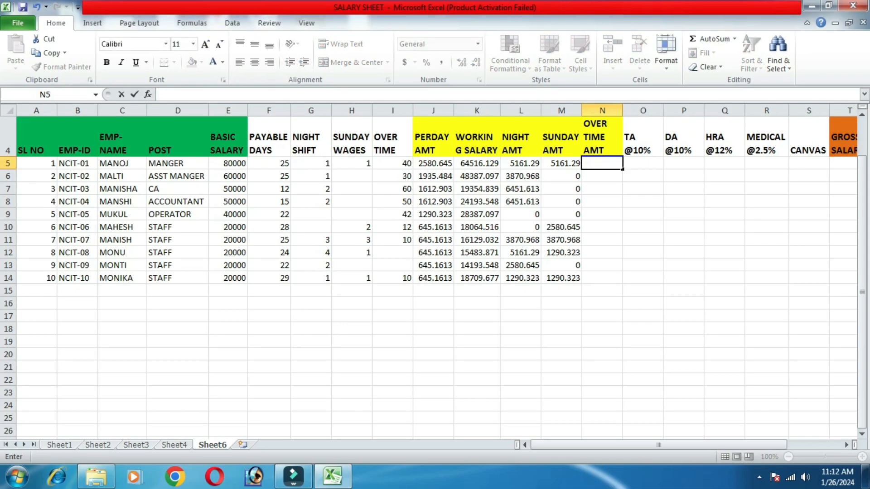
Apply the custom number format # "Hrs" to the OVER TIME values in I5 to I14.
drag(392, 163, 393, 279)
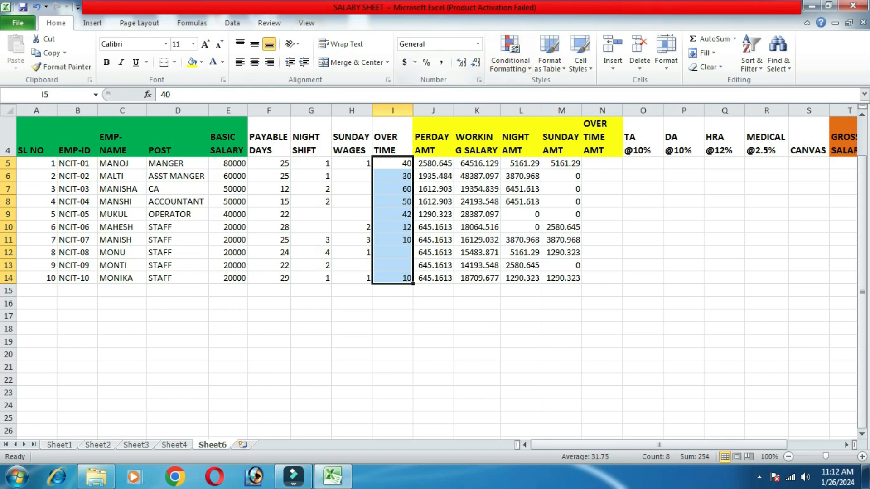
click(478, 81)
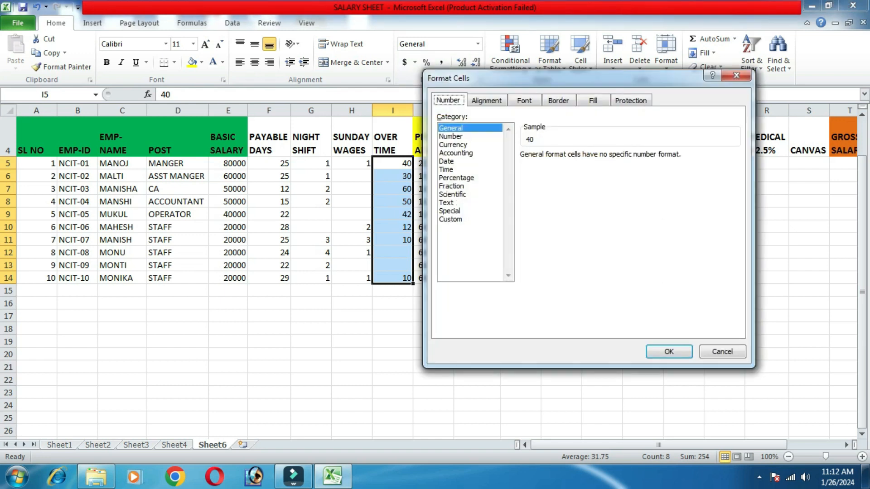
click(450, 219)
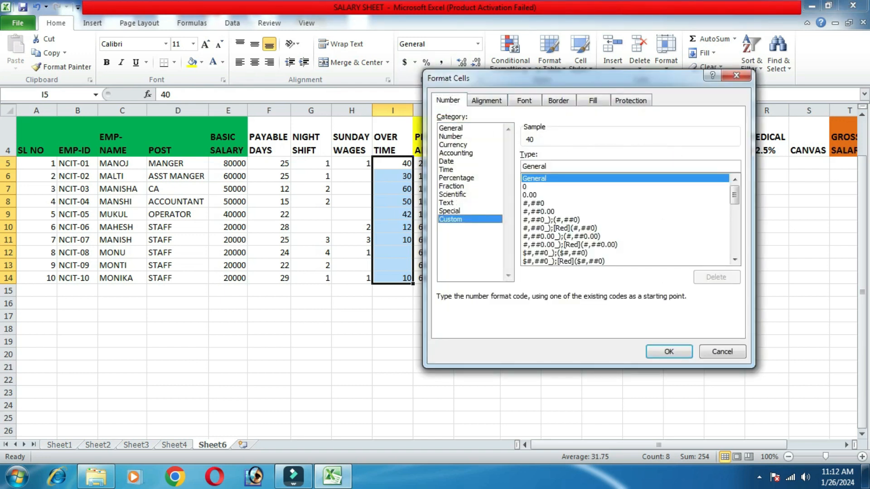
key(BackSpace)
key(BackSpace)
key(BackSpace)
key(BackSpace)
key(BackSpace)
key(BackSpace)
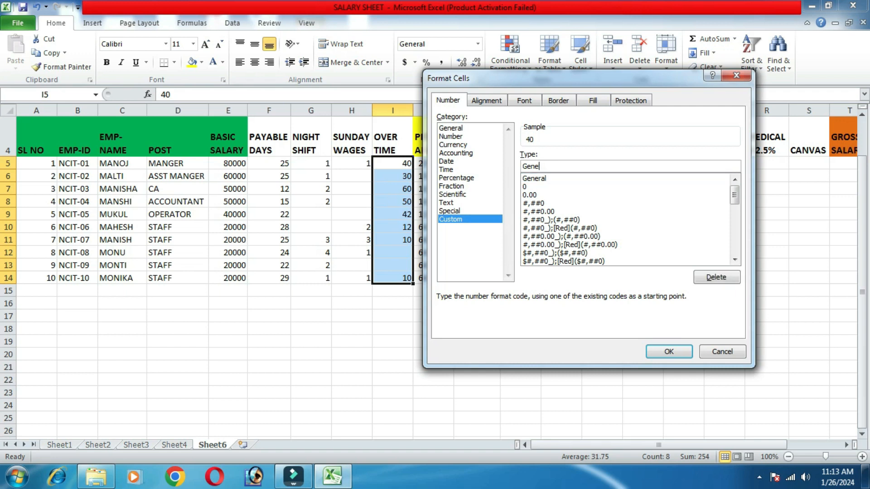
key(BackSpace)
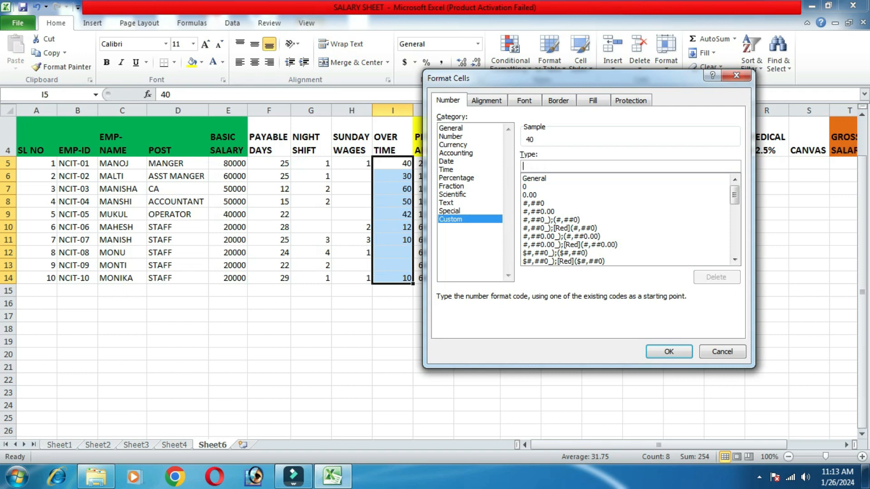
text(# )
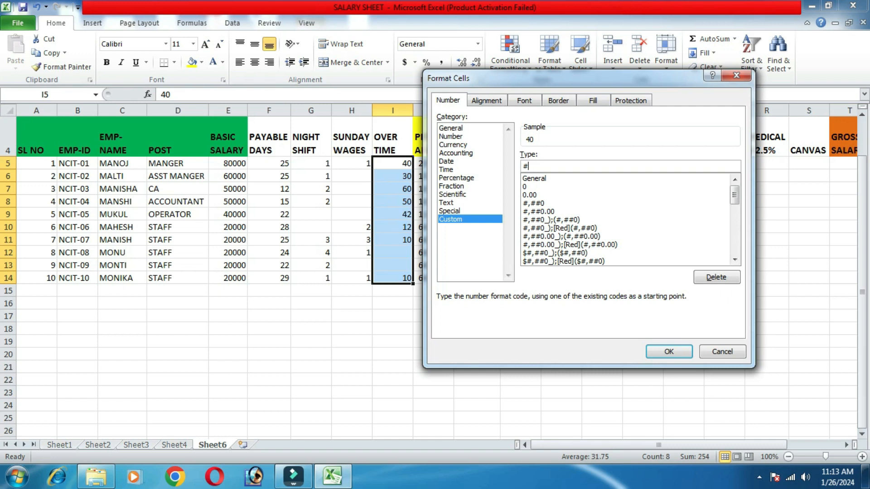
text("h)
key(BackSpace)
text(Hrs")
click(669, 351)
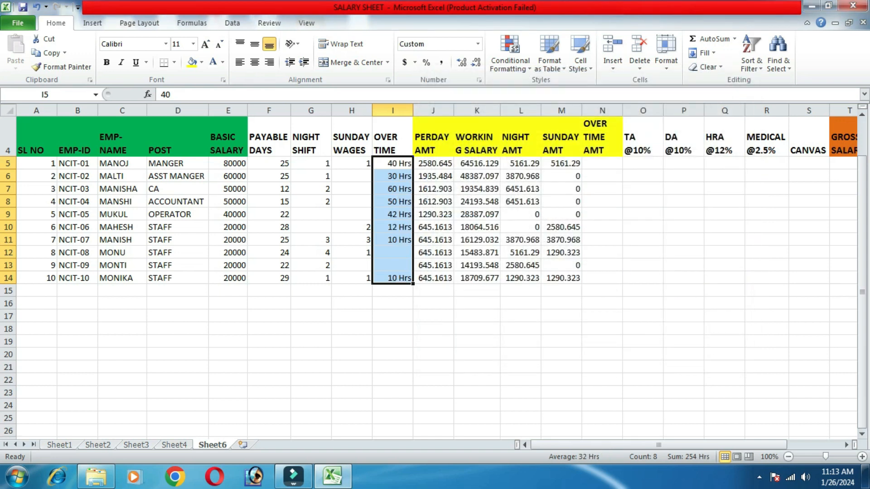
Calculate the first employee's OVER TIME AMT in N5 with =E5/31/8*I5.
click(602, 163)
text(=)
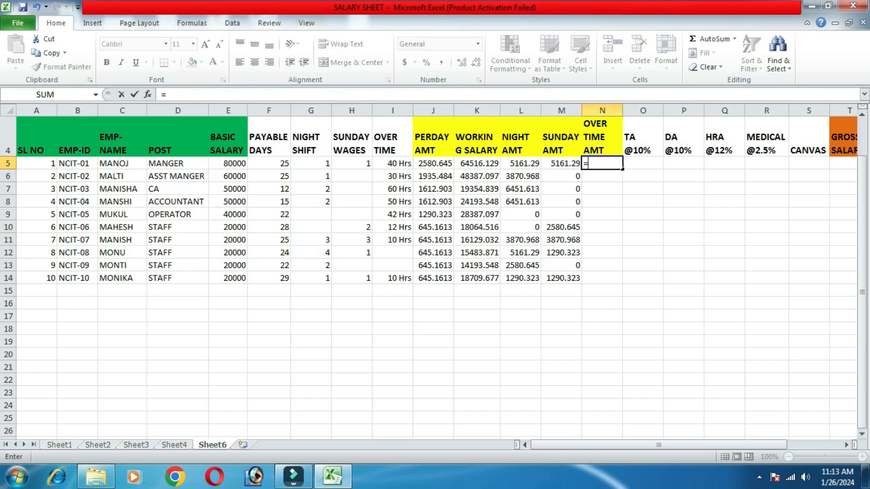
text(E5)
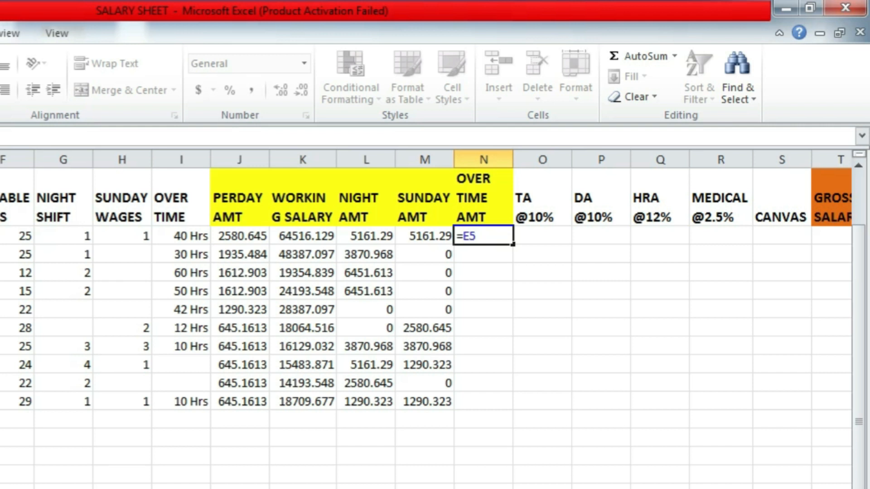
text(/30)
key(BackSpace)
text(1/)
text(8)
text(*)
click(181, 235)
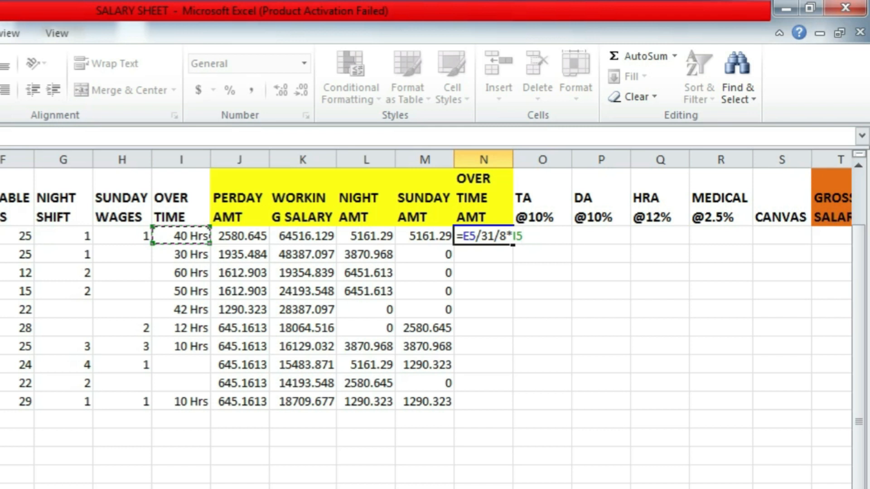
key(Return)
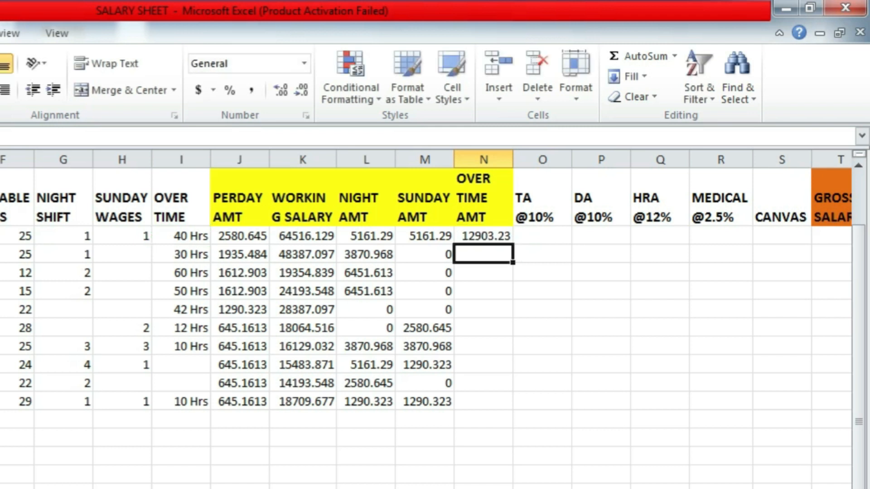
Fill the OVER TIME AMT formula from N5 down to N14.
click(483, 236)
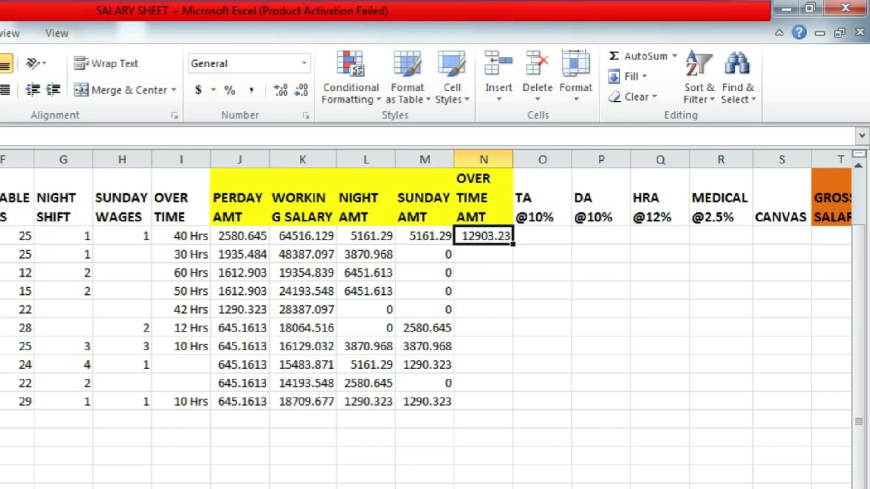
double_click(513, 244)
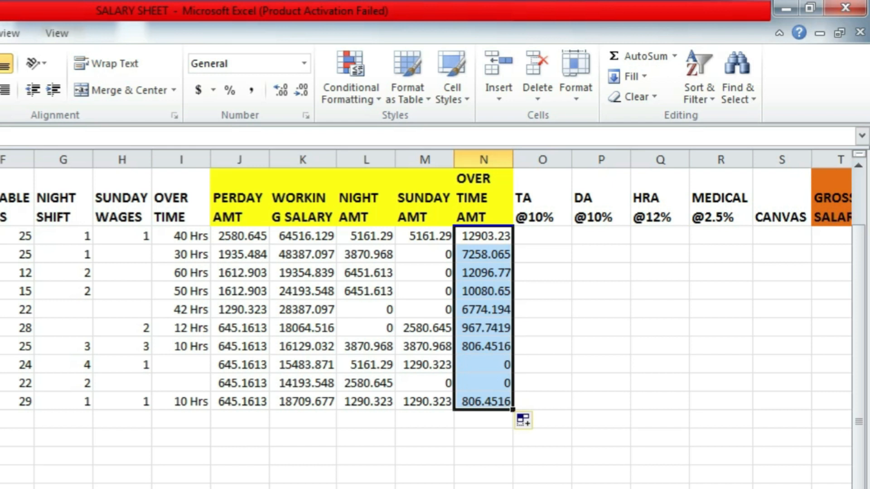
drag(483, 365, 484, 383)
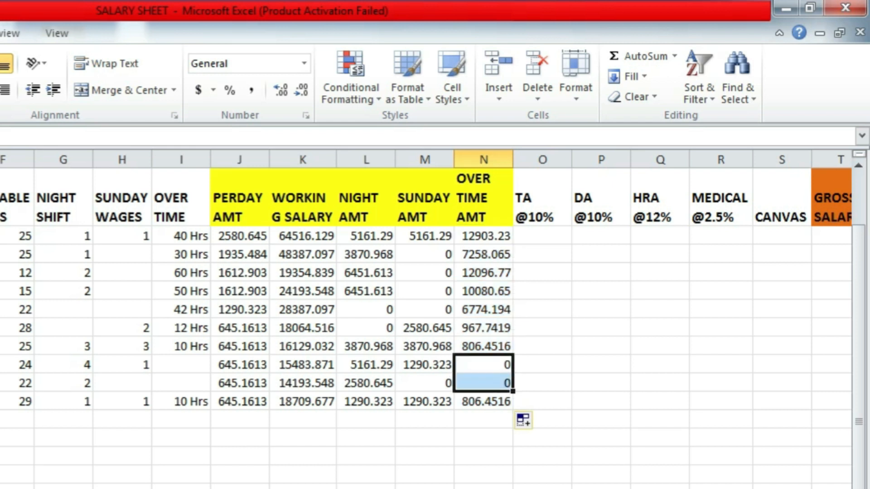
click(483, 402)
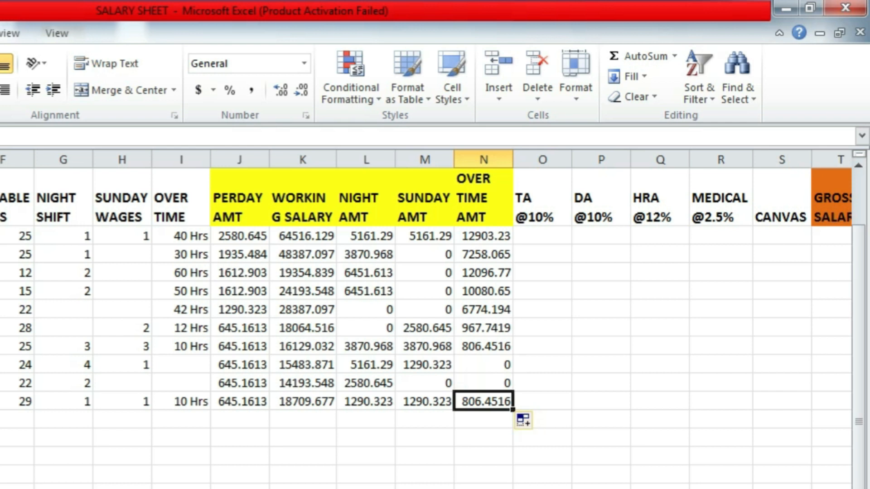
Calculate TA in O5 with =E5*10% and fill the formula down to O14.
click(542, 236)
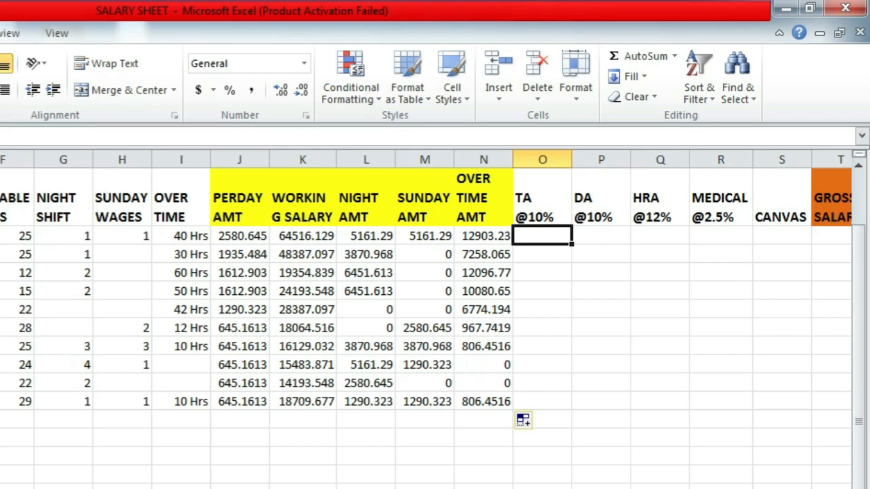
text(=)
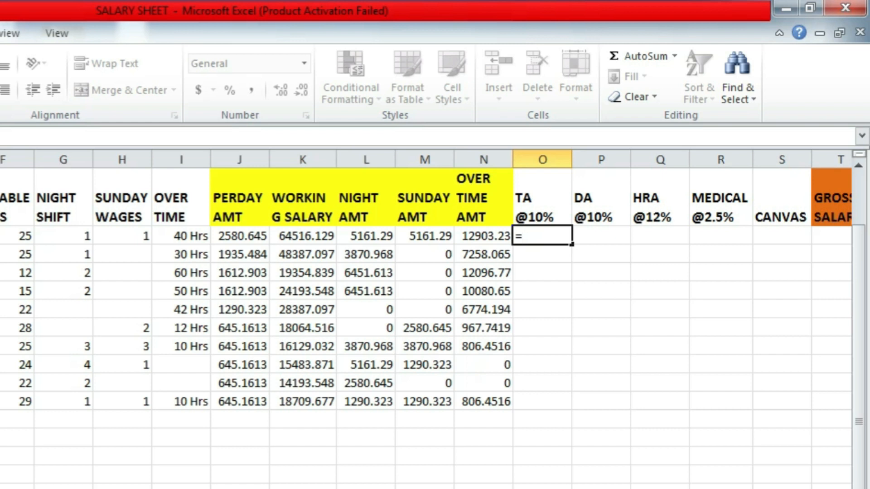
text(E5*10%)
key(Return)
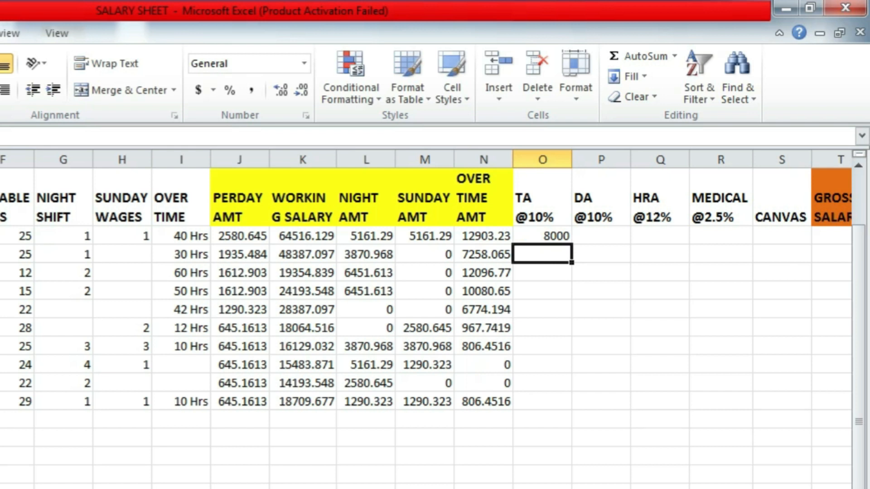
key(Up)
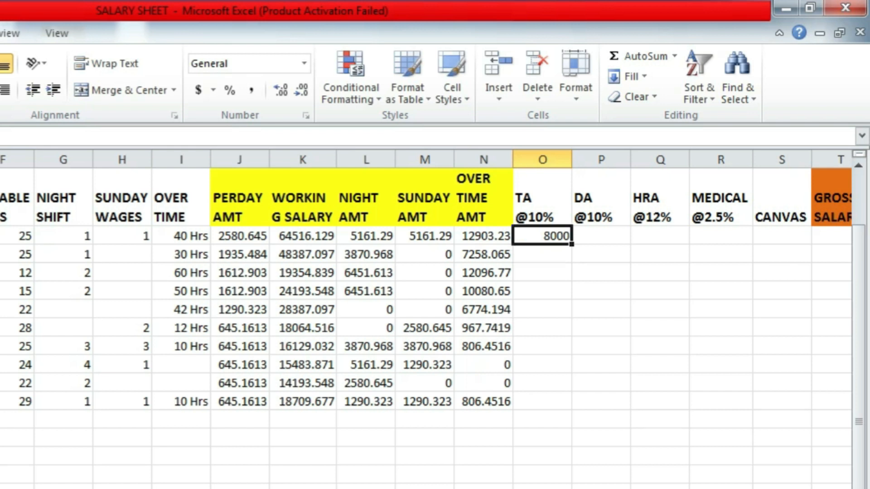
double_click(571, 244)
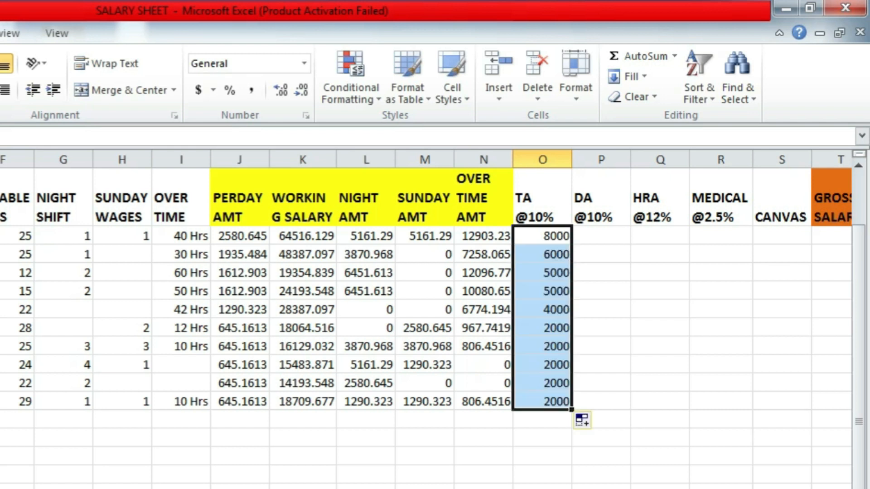
Calculate DA in P5 with =E5*10% and fill the formula down to P14.
key(Right)
text(=)
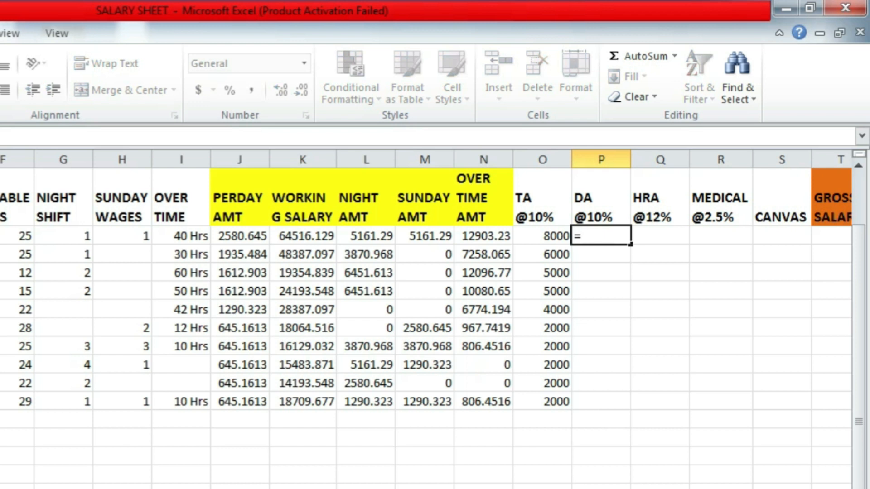
text(E5*10%)
key(Return)
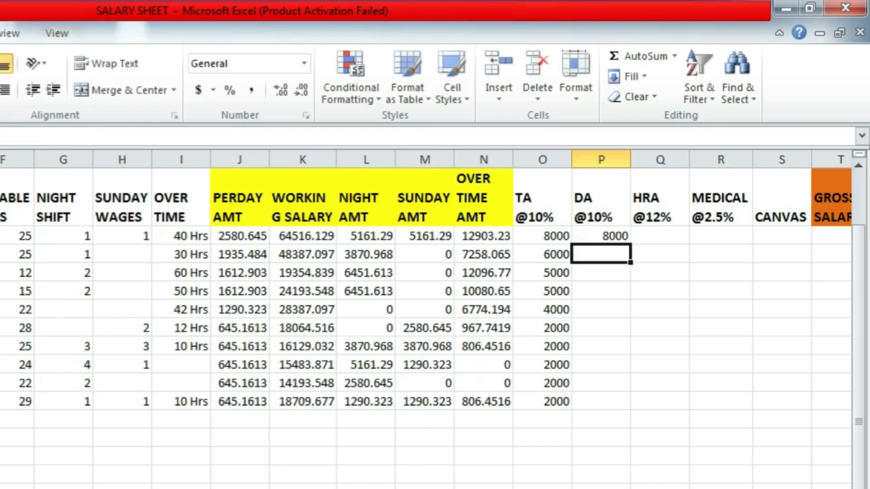
click(601, 236)
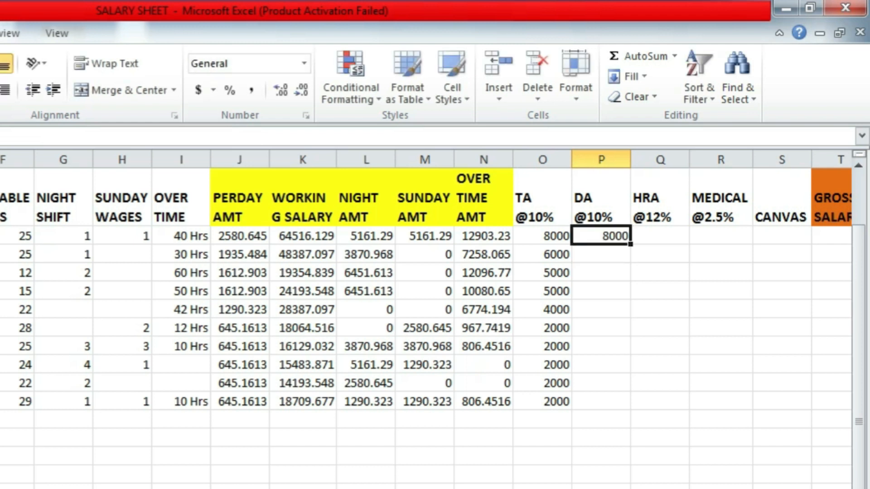
double_click(630, 244)
Calculate HRA in Q5 with =E5*12% and fill the formula down to Q14.
click(660, 236)
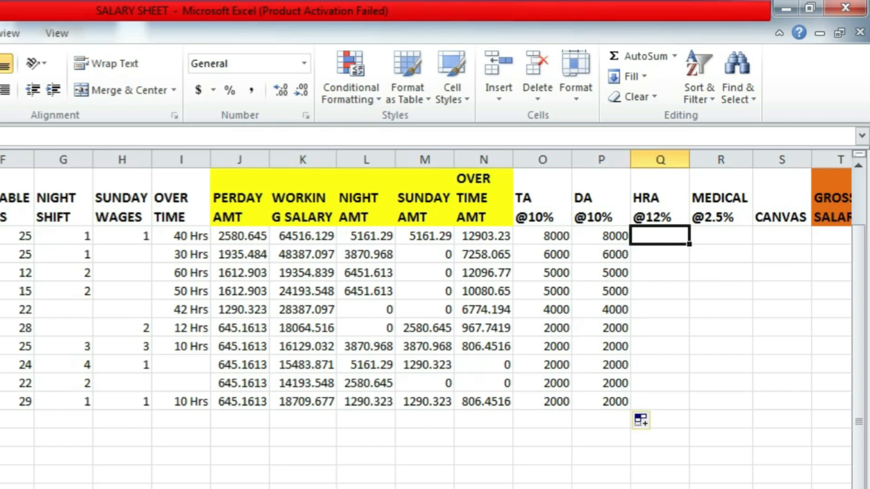
text(=)
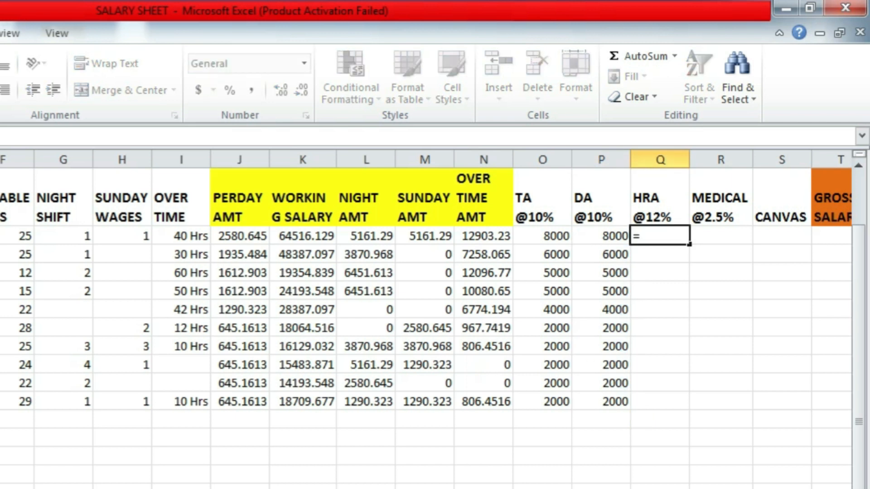
text(E5*12)
key(Return)
click(660, 235)
double_click(688, 244)
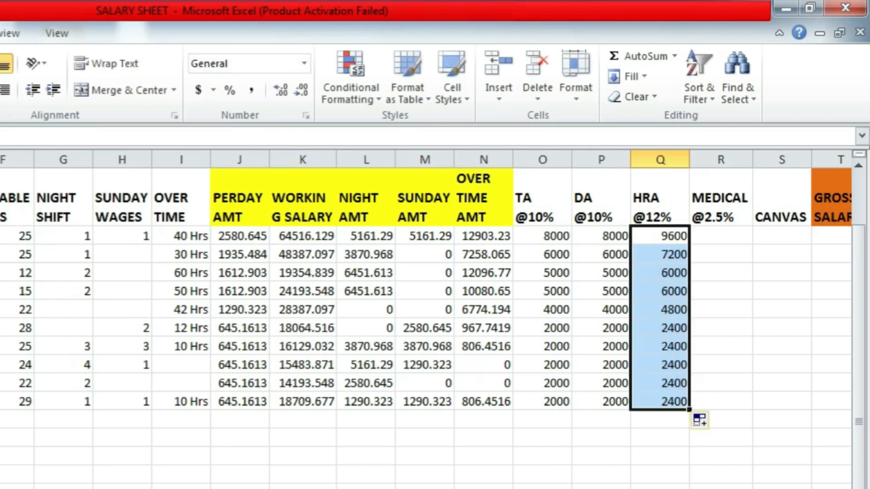
Calculate MEDICAL in R5 with =E5*2.5% and fill the formula down to R14.
click(721, 236)
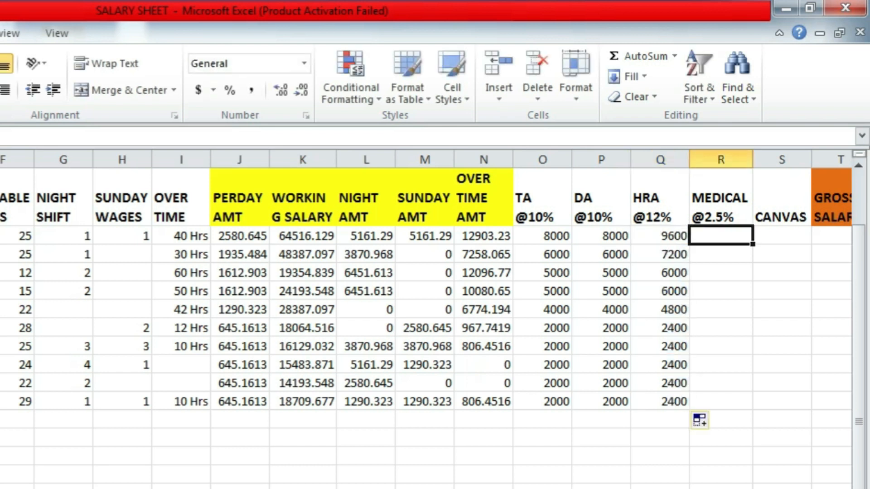
text(=)
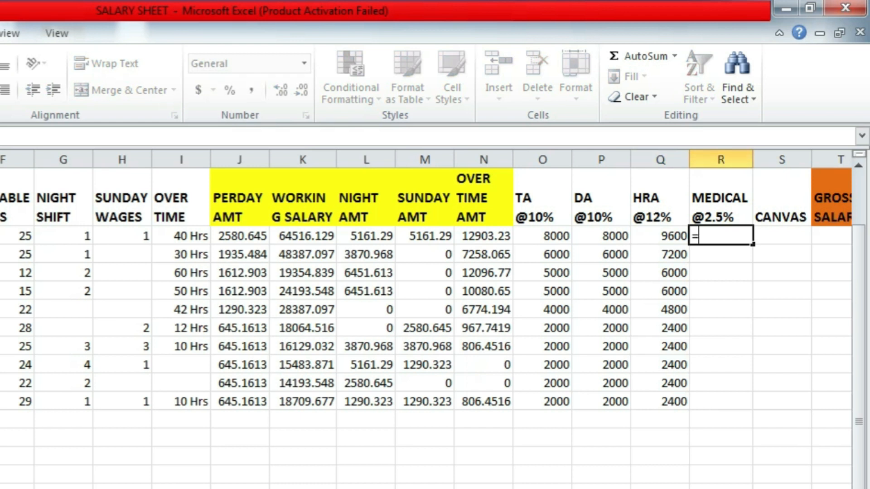
text(E5*2.5%)
key(Return)
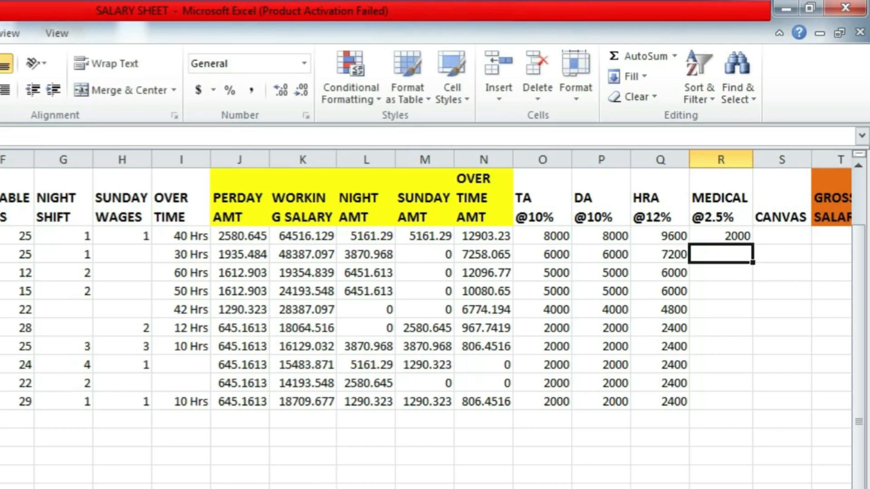
click(720, 236)
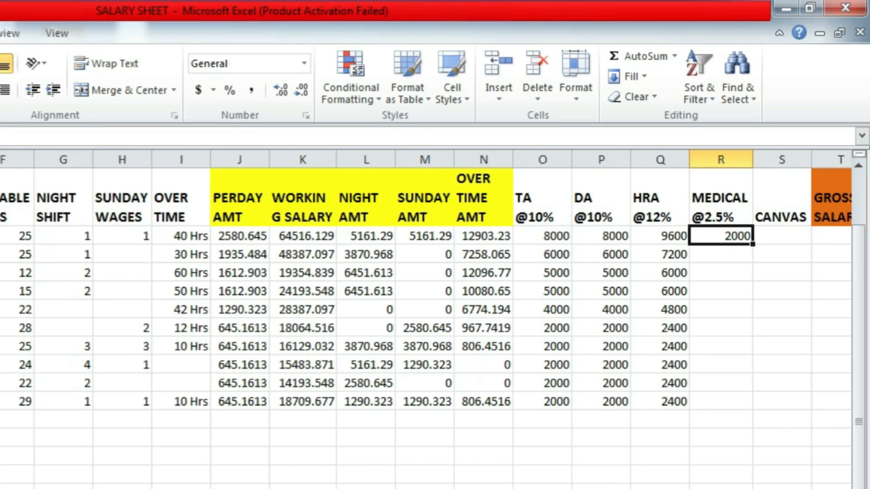
double_click(752, 244)
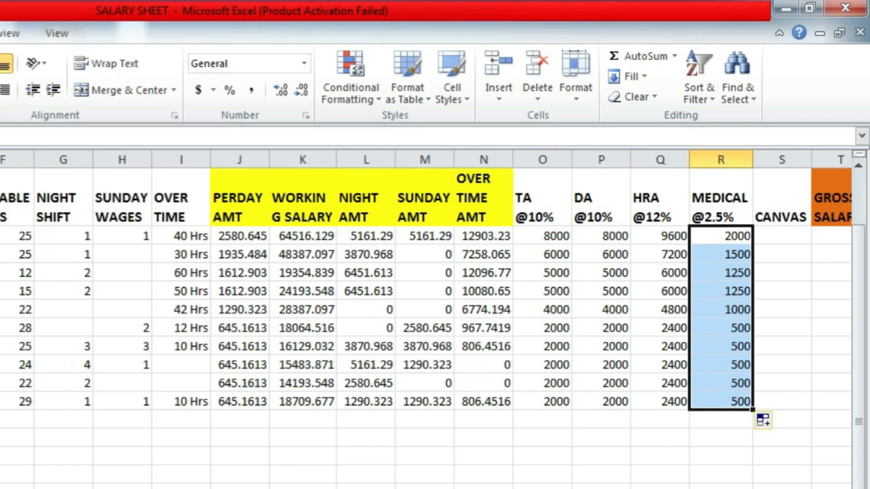
Calculate the first employee's CANVAS allowance in S5 with =IF(E5>=40000,2000,0).
click(782, 236)
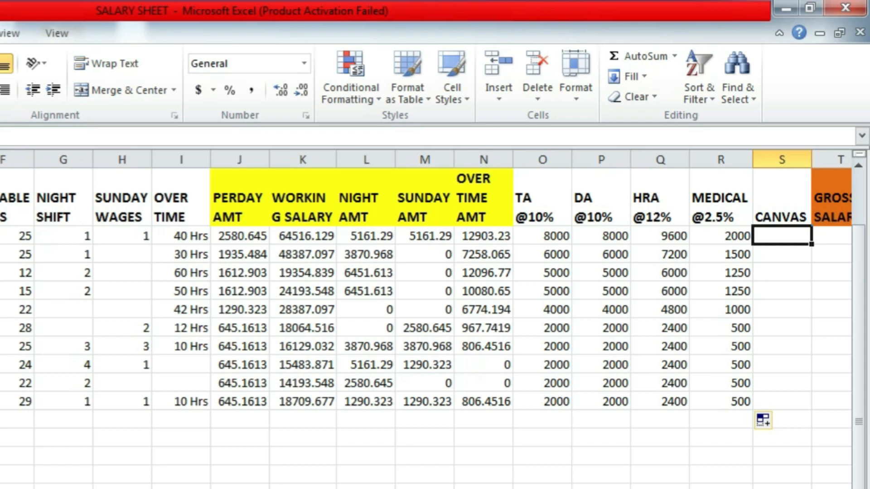
text(=)
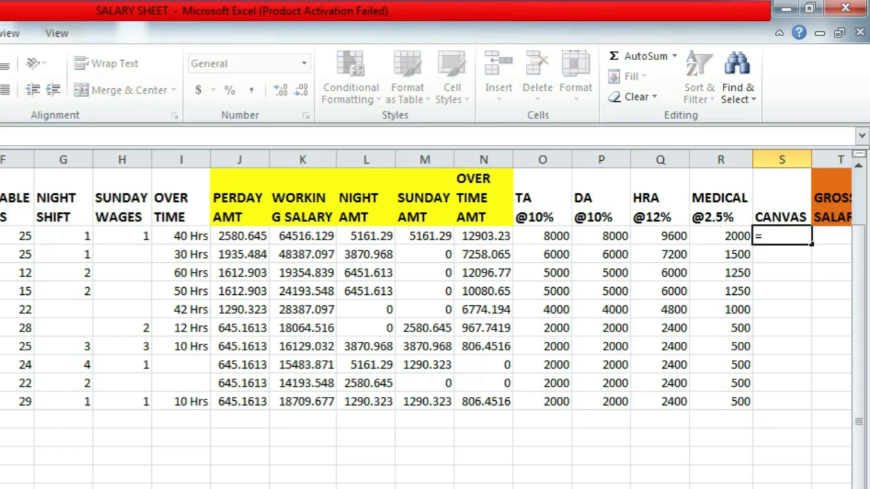
text(IF()
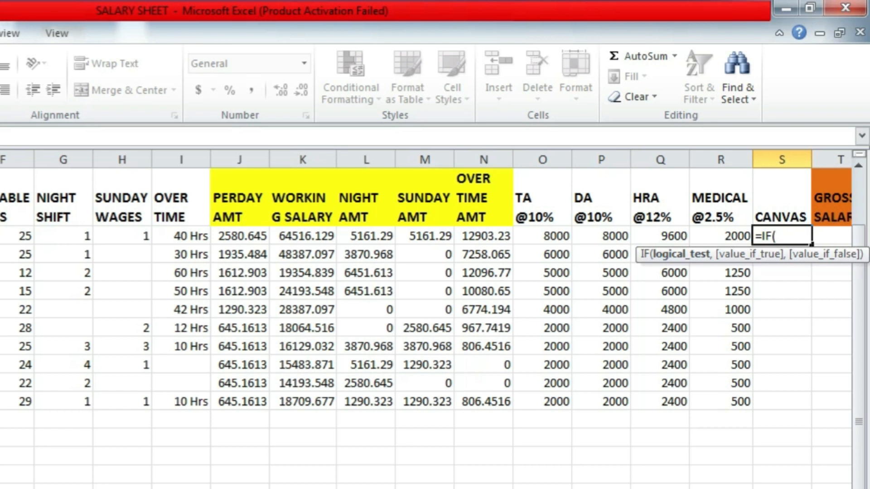
text(E5>=)
text(40000,)
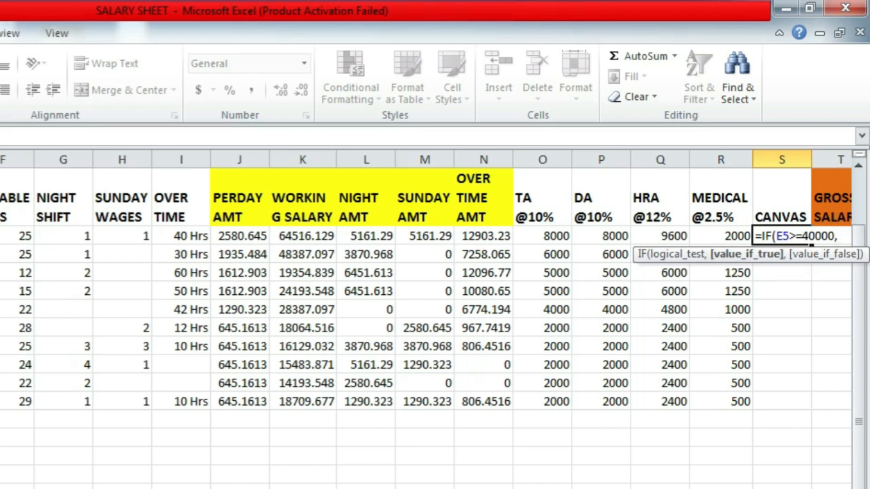
text(2000)
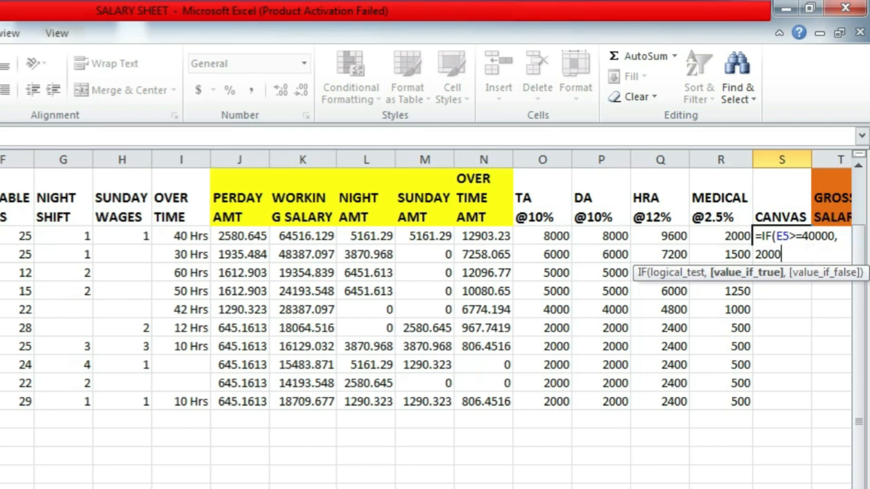
text(,)
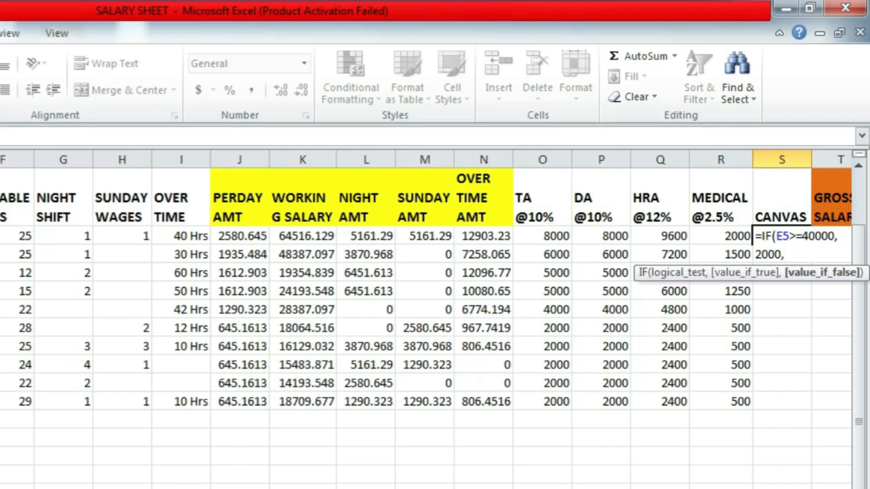
text(0))
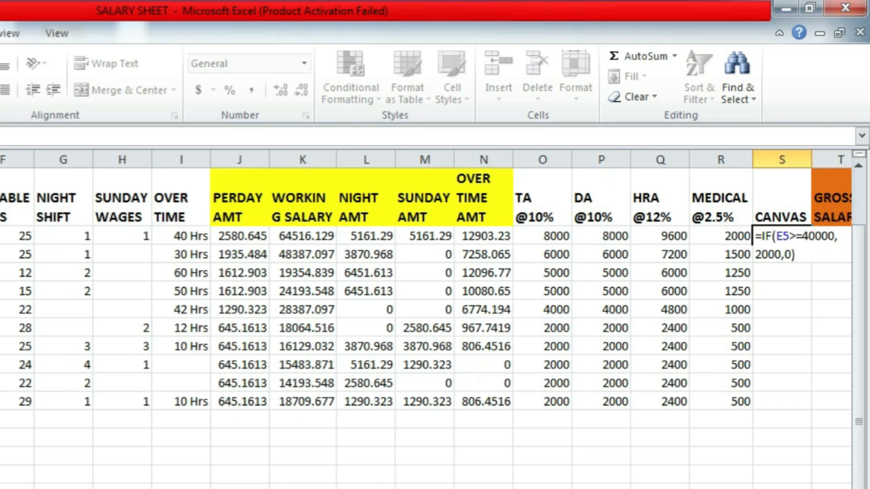
key(Return)
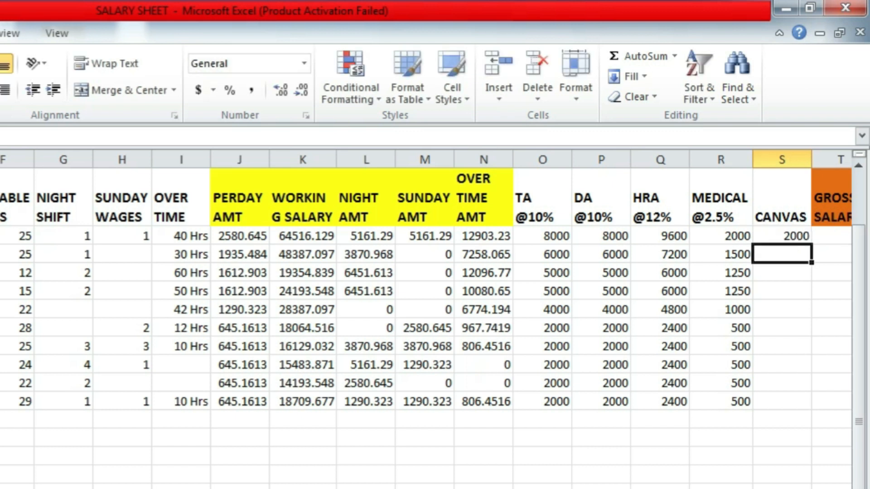
Fill the CANVAS formula from S5 down to S14 and check the amounts in both salary groups.
click(781, 235)
drag(811, 245, 810, 410)
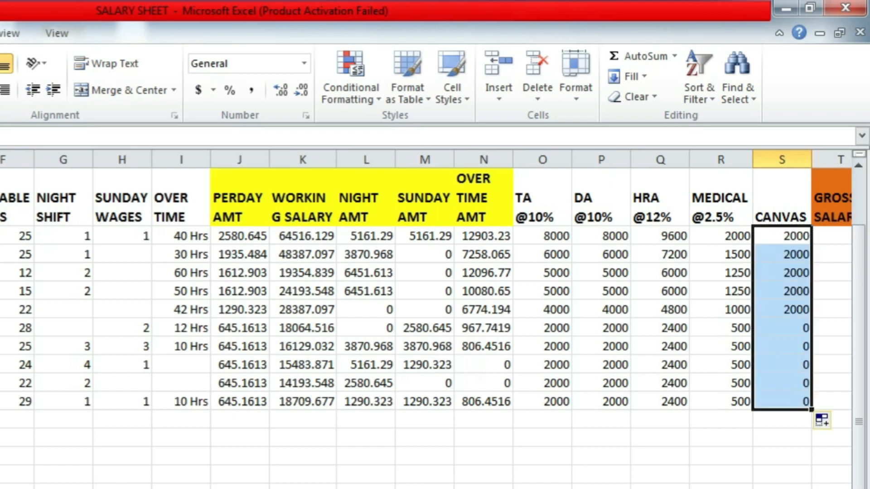
drag(782, 309, 781, 236)
drag(781, 328, 781, 401)
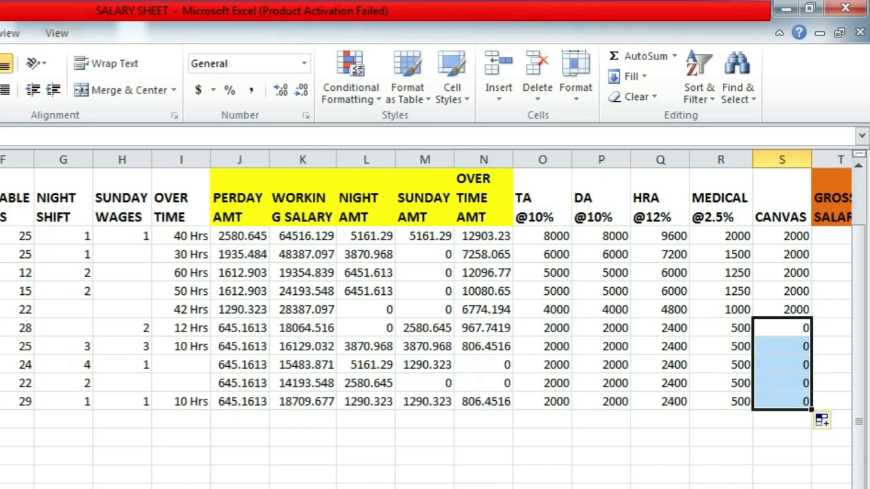
scroll(426, 326, right, 2)
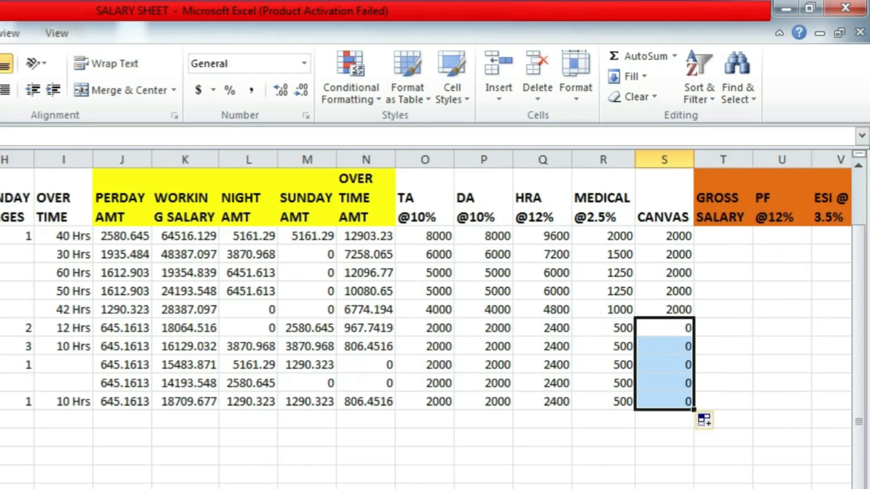
Calculate GROSS SALARY in T5 with =SUM(K5:S5) and fill the formula down to T14.
click(723, 236)
text(=)
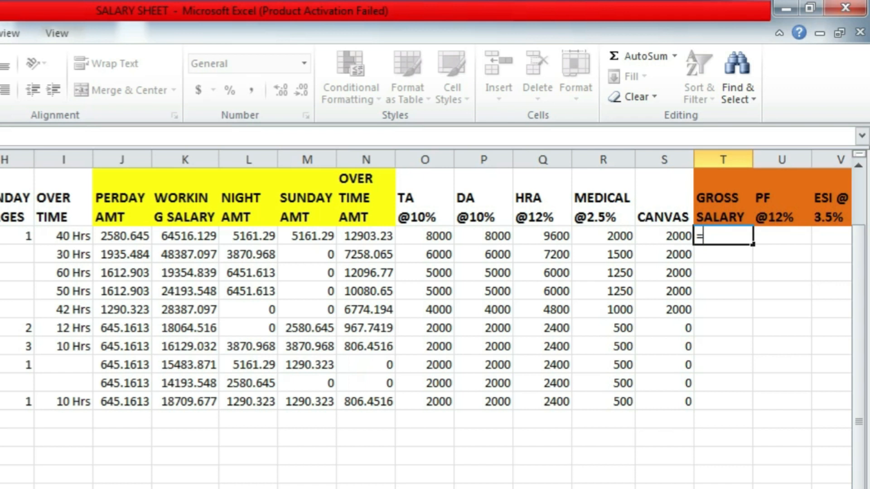
text(SUM)
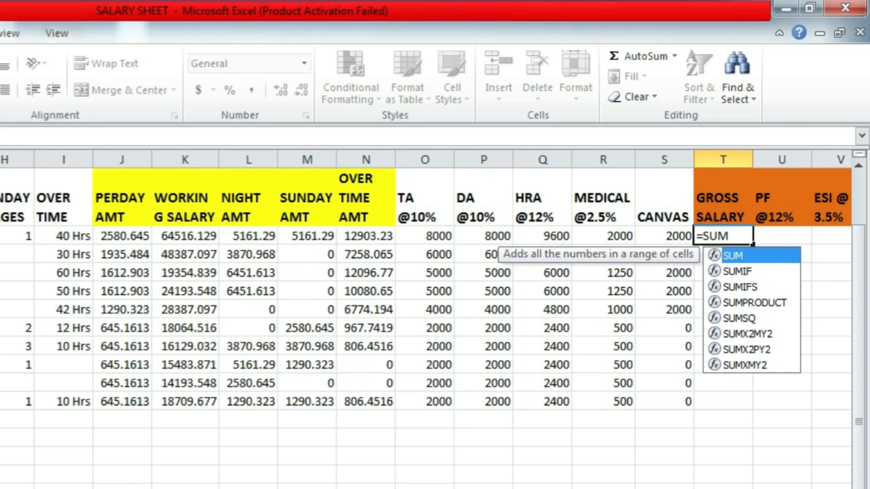
text(()
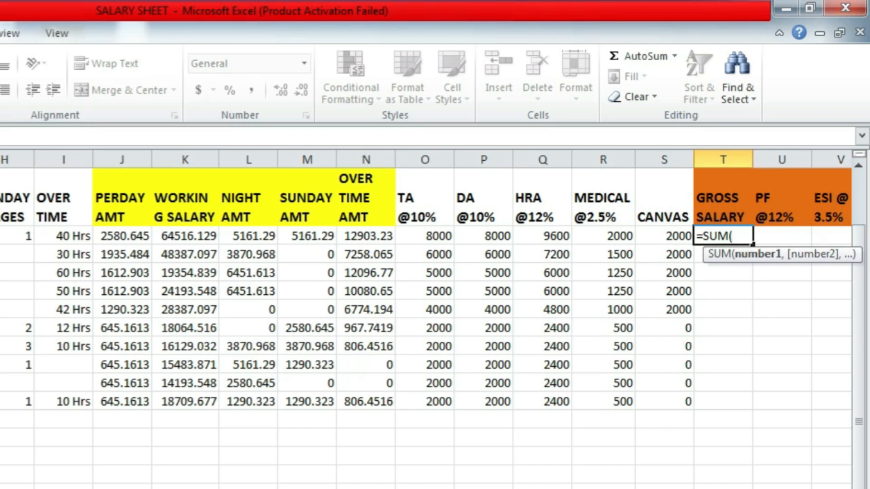
click(184, 236)
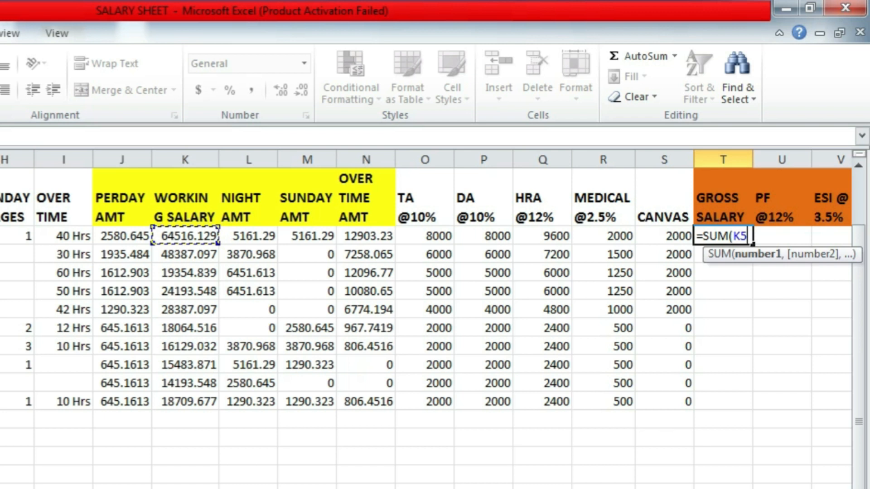
drag(185, 236, 253, 237)
drag(335, 238, 691, 238)
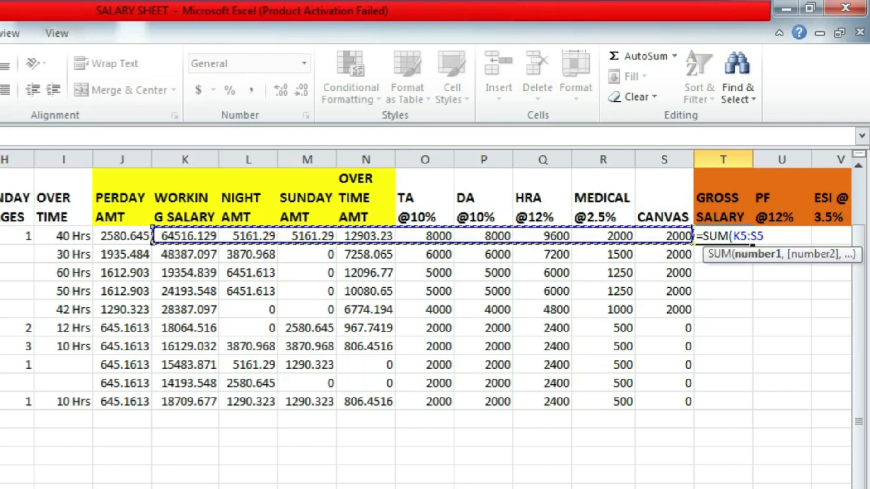
text())
key(Return)
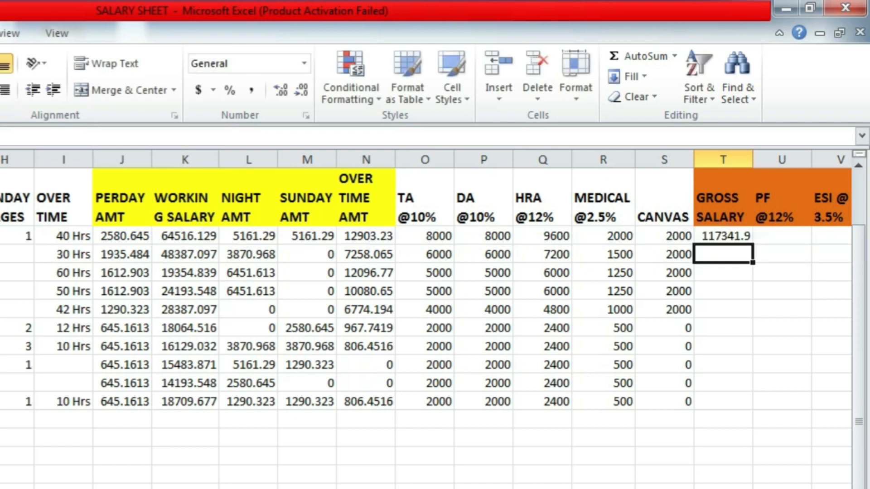
click(722, 236)
double_click(752, 244)
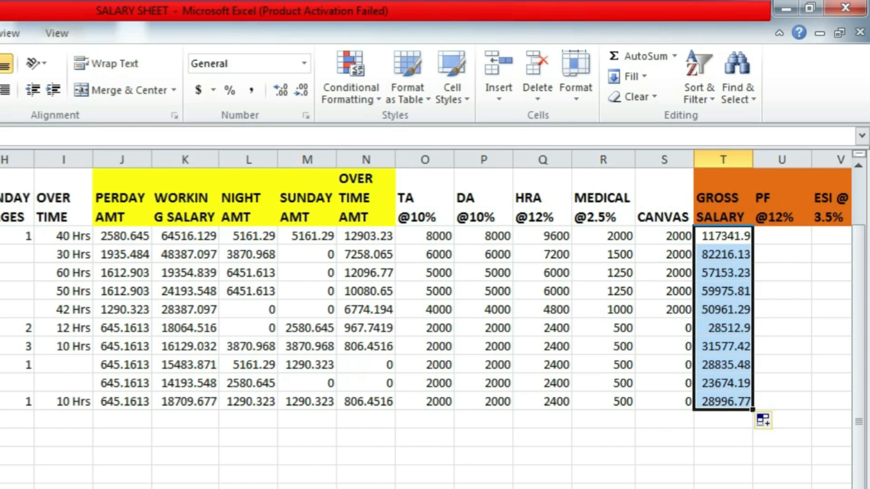
Calculate PF in U5 with =E5*12% and fill the formula down to U14.
click(782, 236)
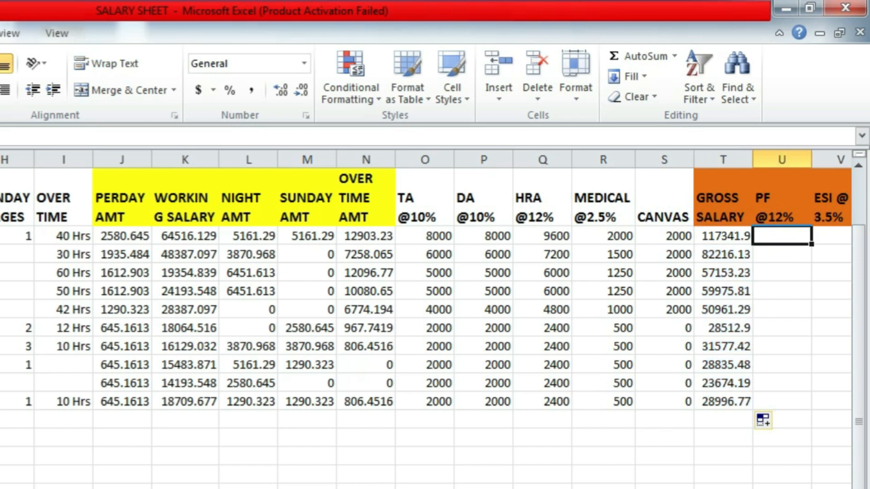
text(=)
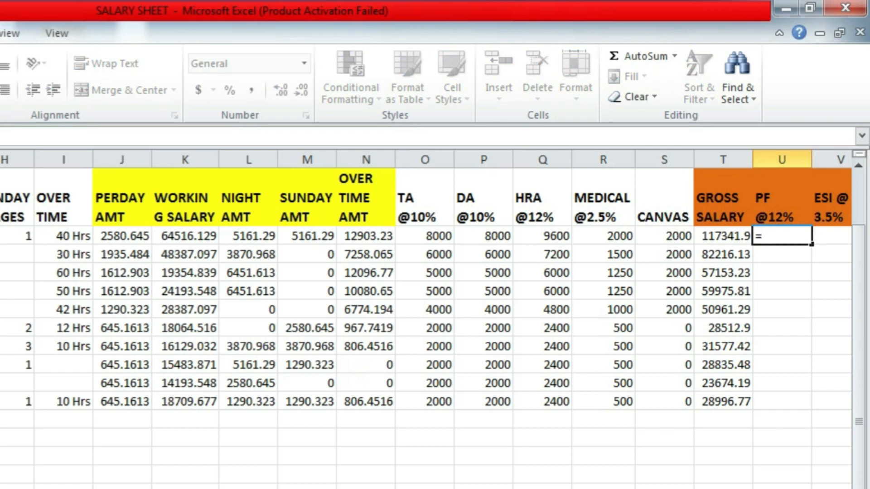
text(E5*12%)
key(Return)
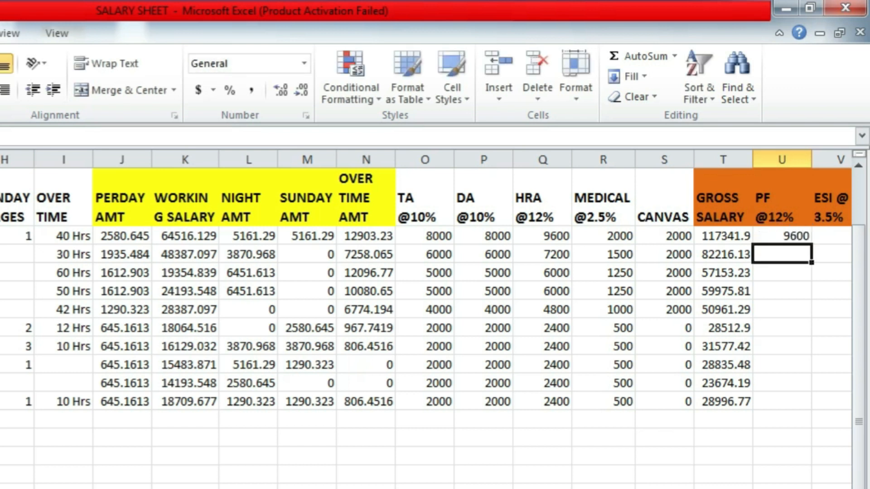
click(782, 236)
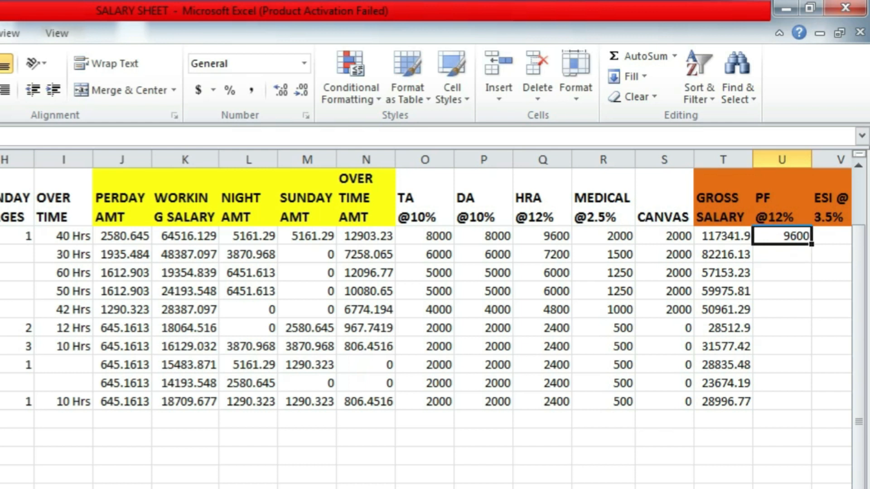
double_click(811, 244)
Calculate ESI in V5 with =E5*3.5% and fill the formula down to V14.
click(831, 236)
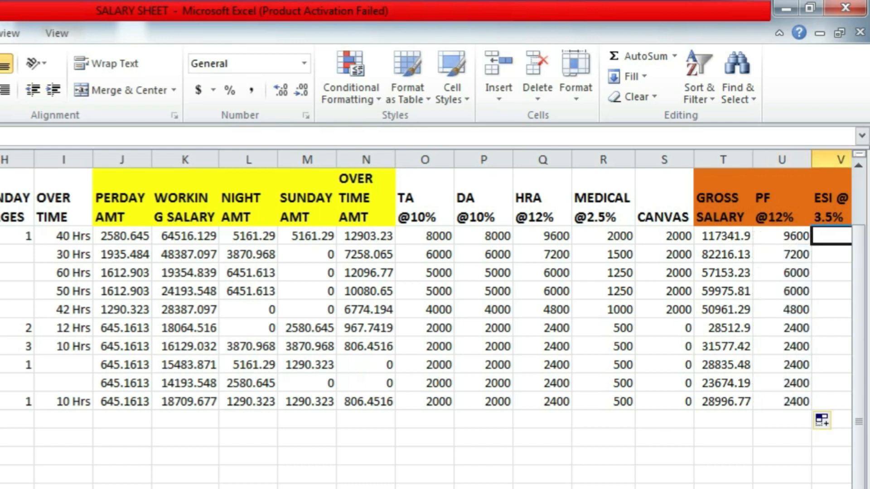
text(=E5*)
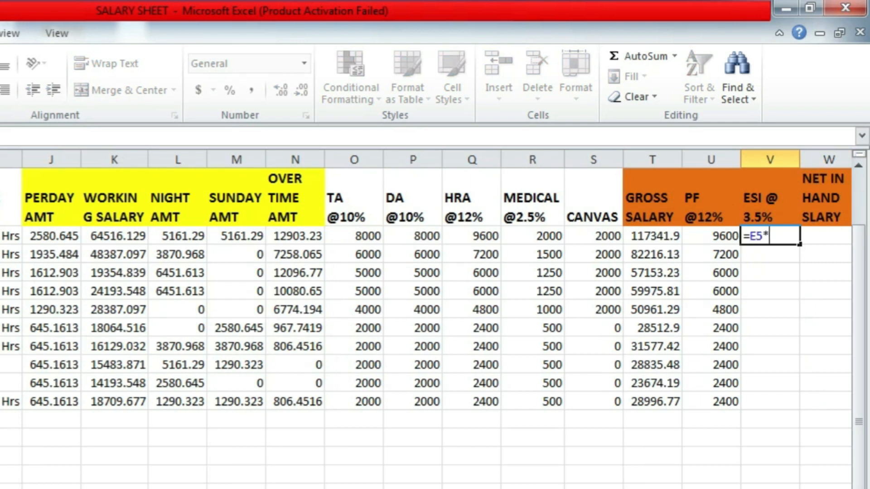
text(3.5%)
key(Return)
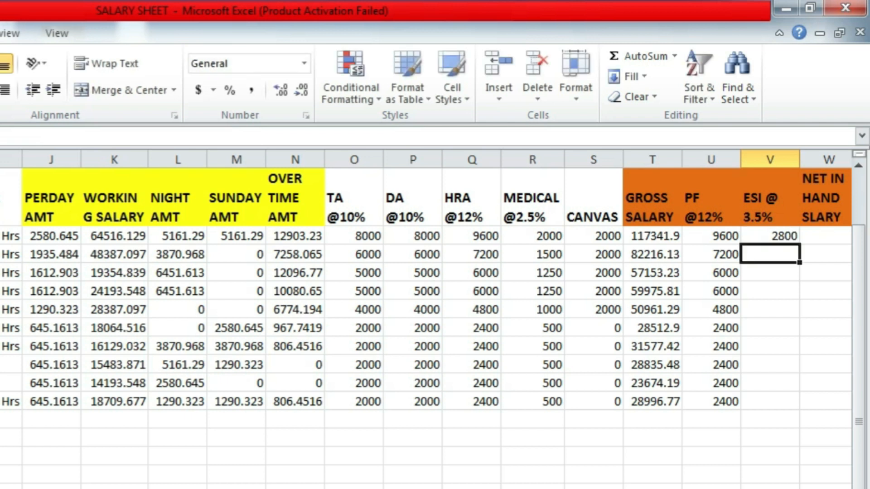
click(770, 236)
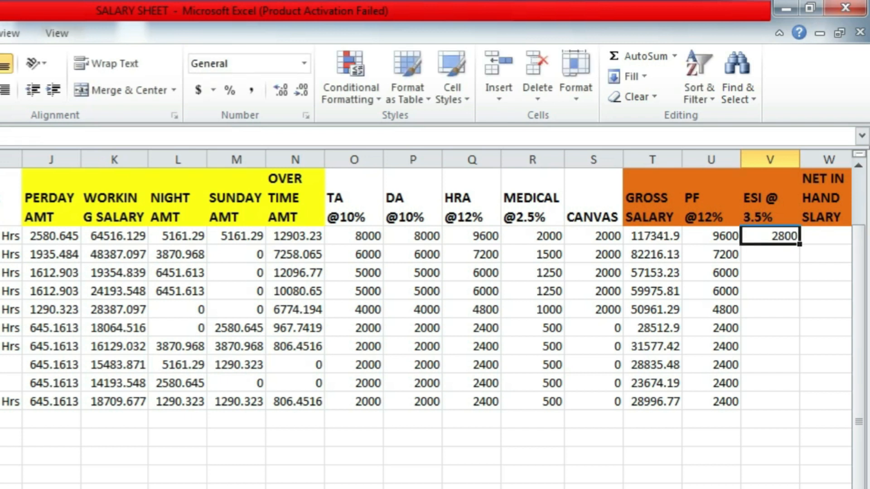
double_click(799, 244)
Calculate the net in-hand salary in W5 with =T5-U5-V5 and fill the formula down to W14.
click(826, 236)
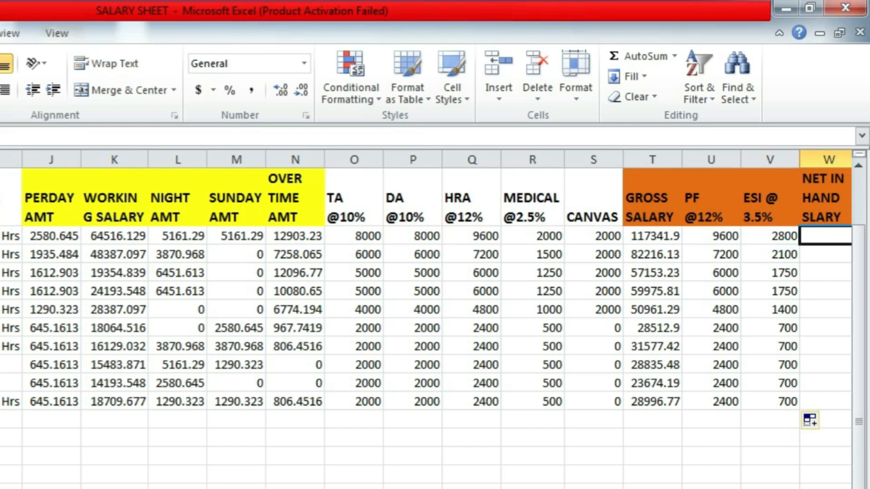
text(=)
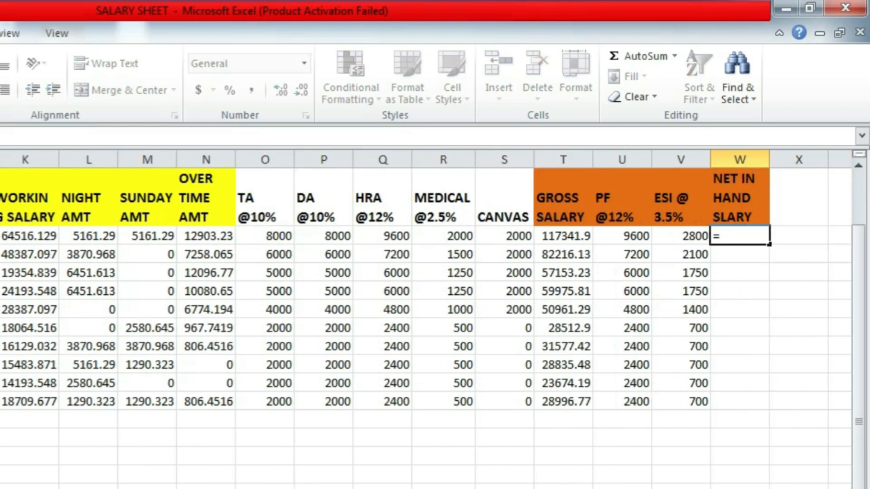
click(563, 236)
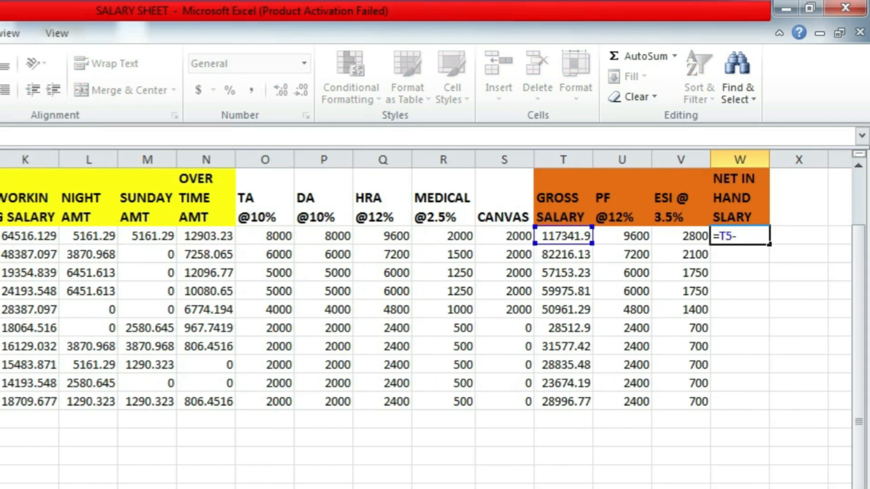
text(-)
click(621, 236)
text(-)
click(681, 236)
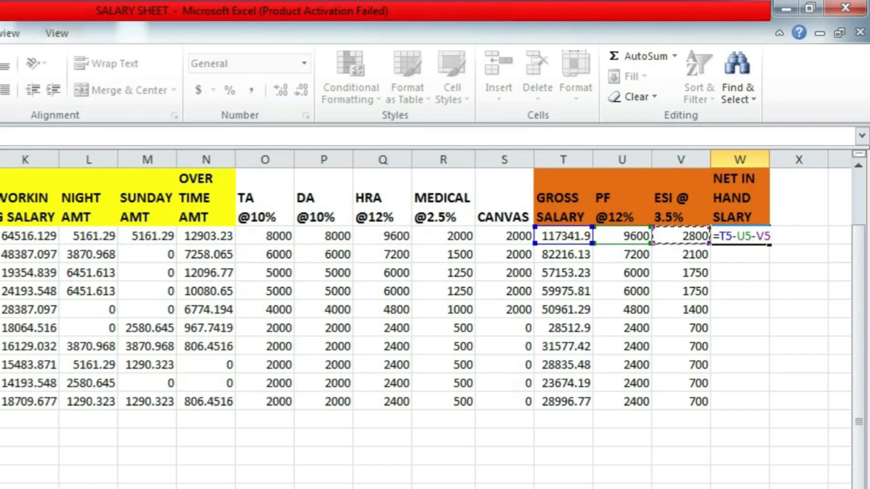
key(Return)
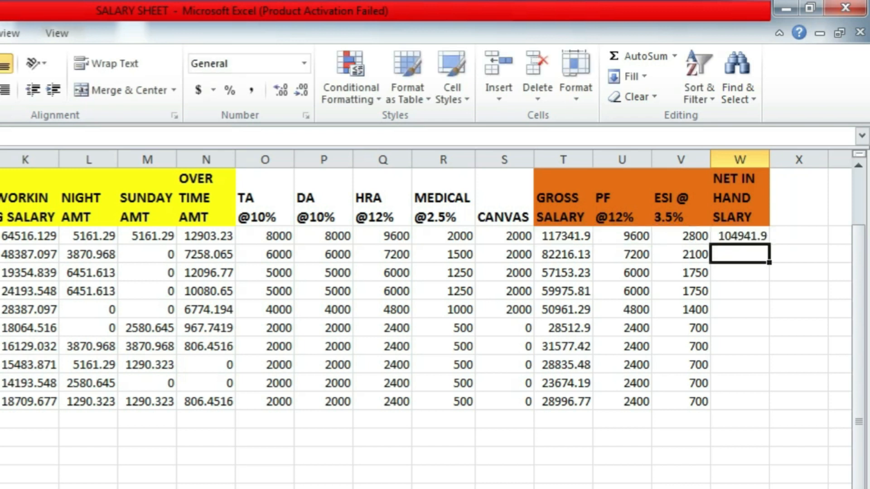
click(740, 236)
double_click(769, 244)
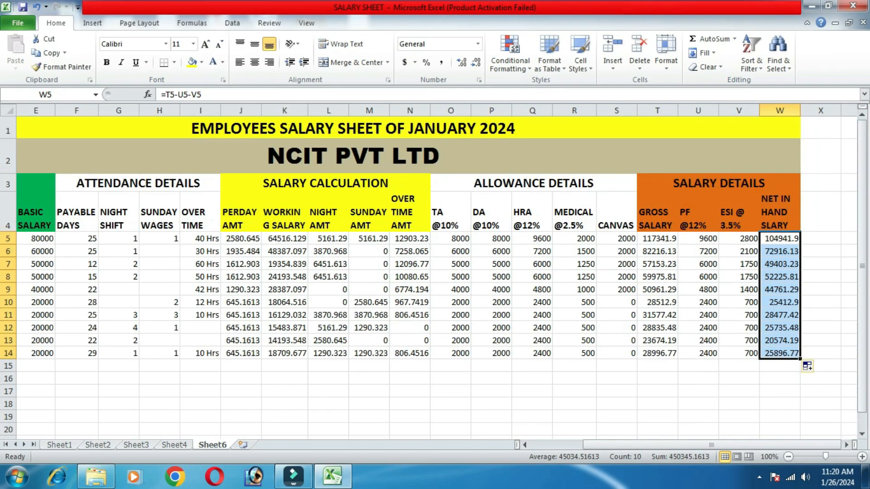
Apply All Borders to the entire salary table, from the title row through row 14 and across to column W.
click(738, 366)
drag(679, 129, 702, 353)
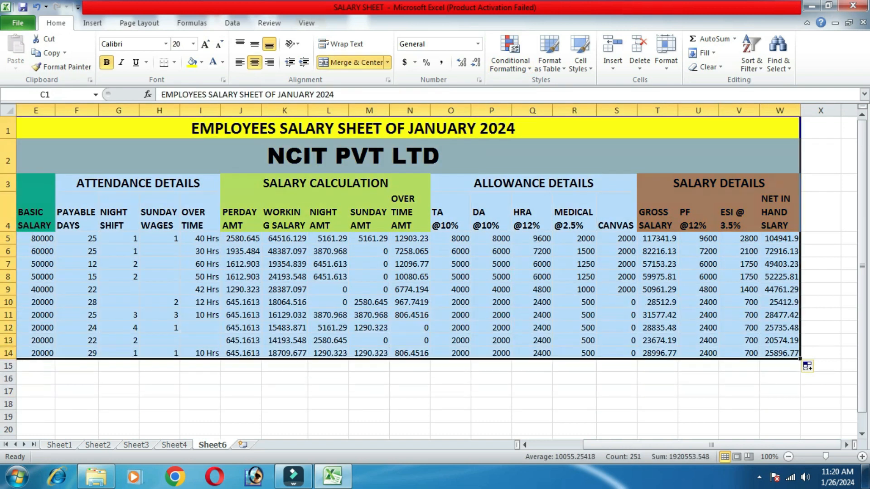
click(174, 62)
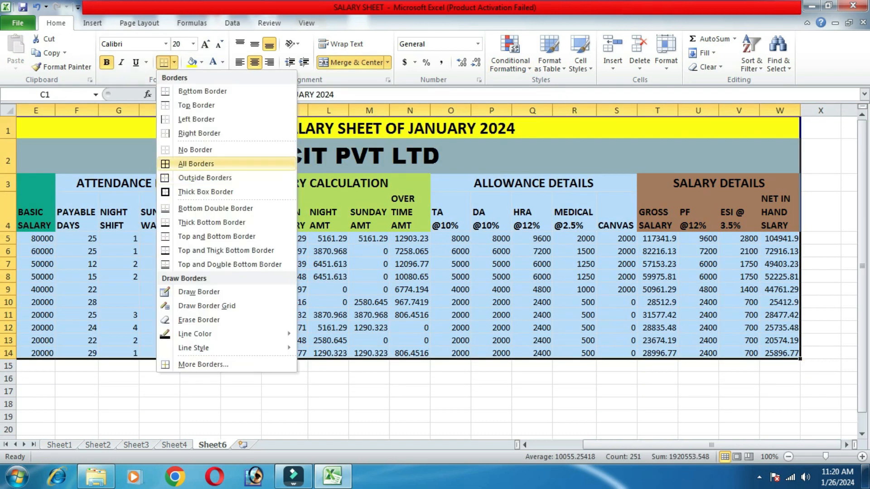
click(196, 164)
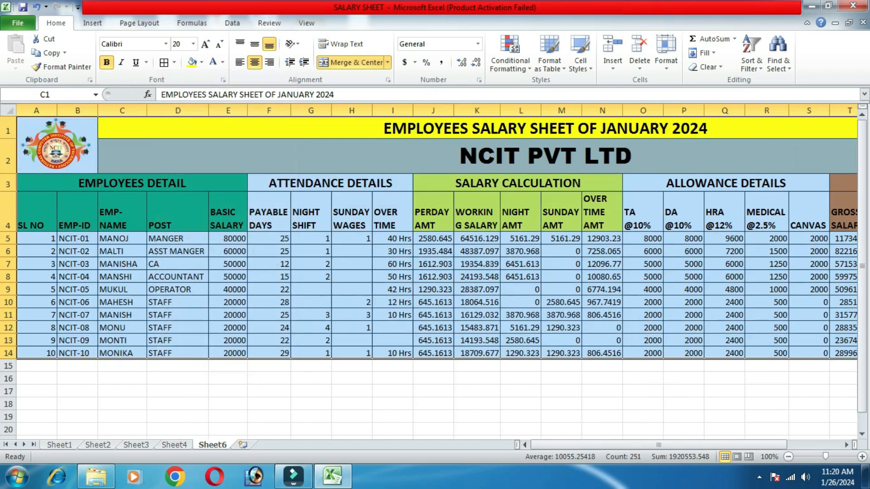
click(358, 303)
mouse_move(658, 445)
mouse_down()
mouse_move(713, 445)
mouse_move(656, 445)
mouse_up()
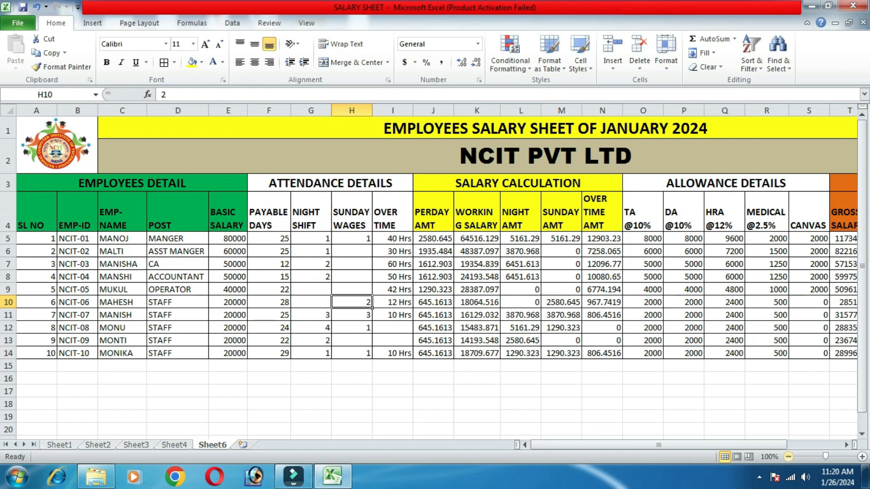
click(788, 456)
click(788, 457)
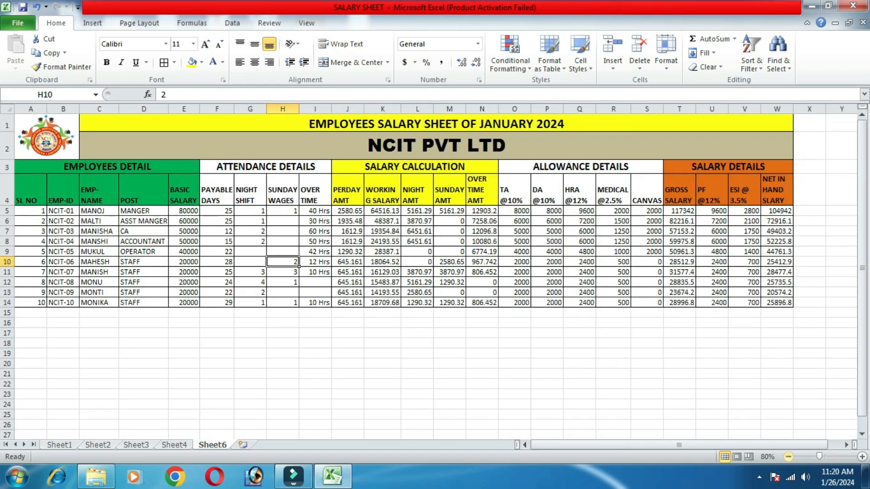
click(862, 457)
click(861, 456)
Fill the SALARY DETAILS block T3:W14 with dark blue and set its text to white.
mouse_move(699, 445)
mouse_down()
mouse_move(659, 445)
mouse_move(713, 445)
mouse_up()
drag(657, 238, 784, 354)
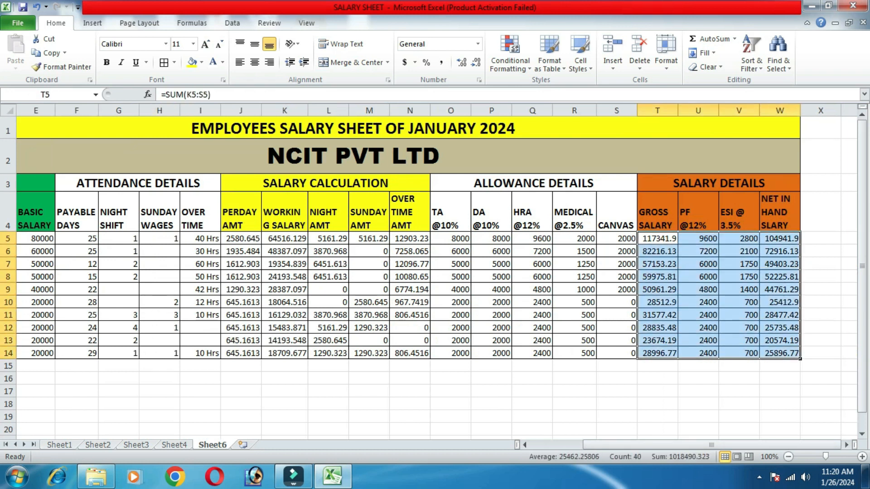
click(719, 182)
drag(657, 239, 783, 354)
drag(718, 183, 784, 354)
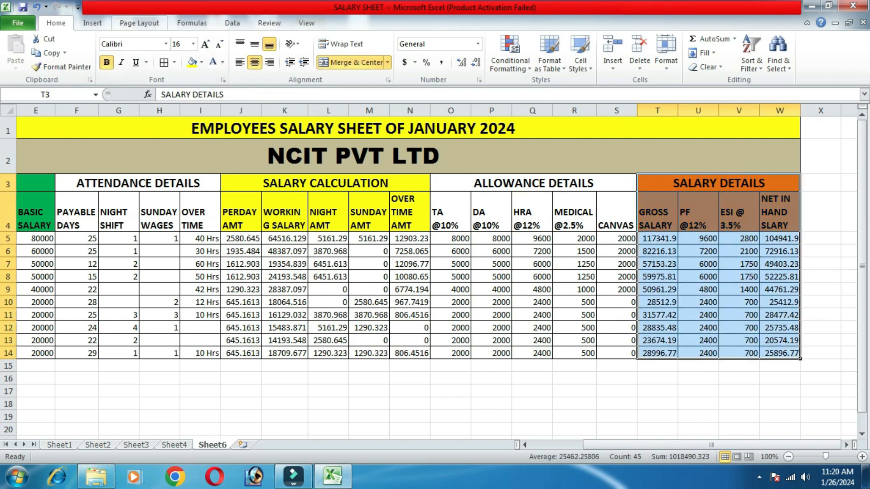
click(192, 62)
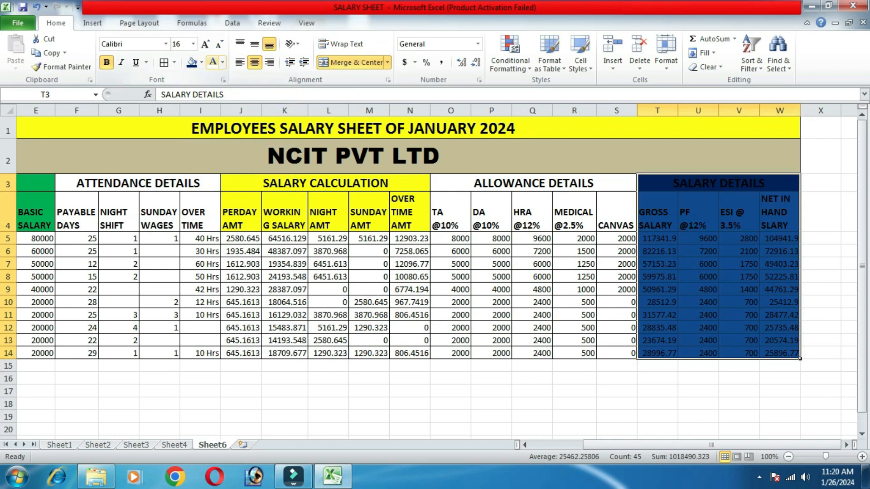
click(213, 62)
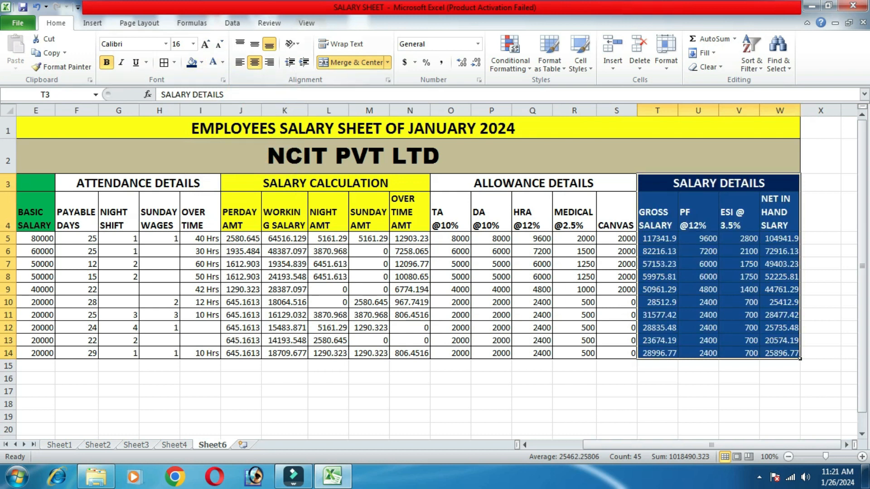
Center the headings and amounts horizontally throughout the SALARY DETAILS block T3:W14.
click(254, 63)
click(255, 62)
click(738, 316)
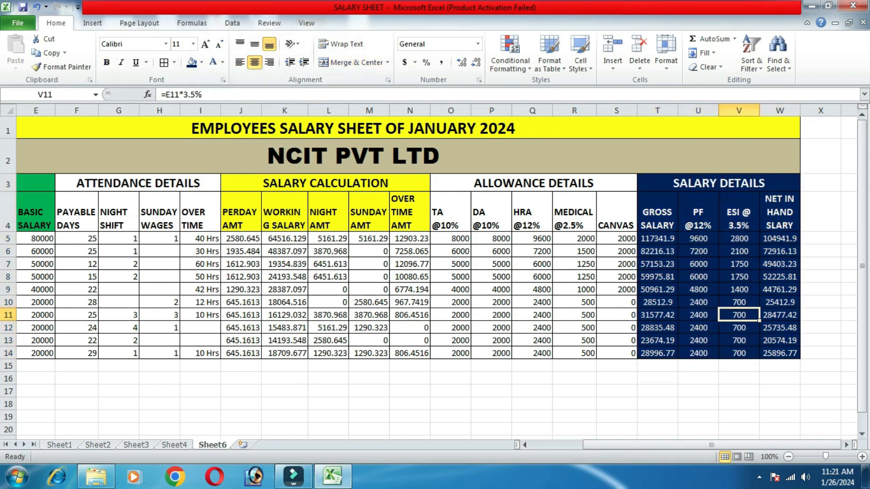
Fill the SALARY CALCULATION block J3:N14 with yellow and center its contents horizontally.
scroll(435, 272, left, 2)
drag(517, 183, 602, 353)
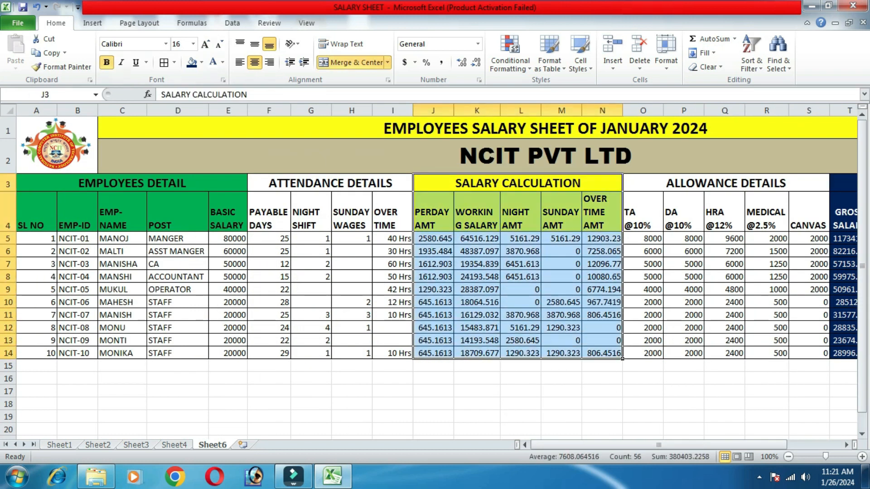
click(201, 62)
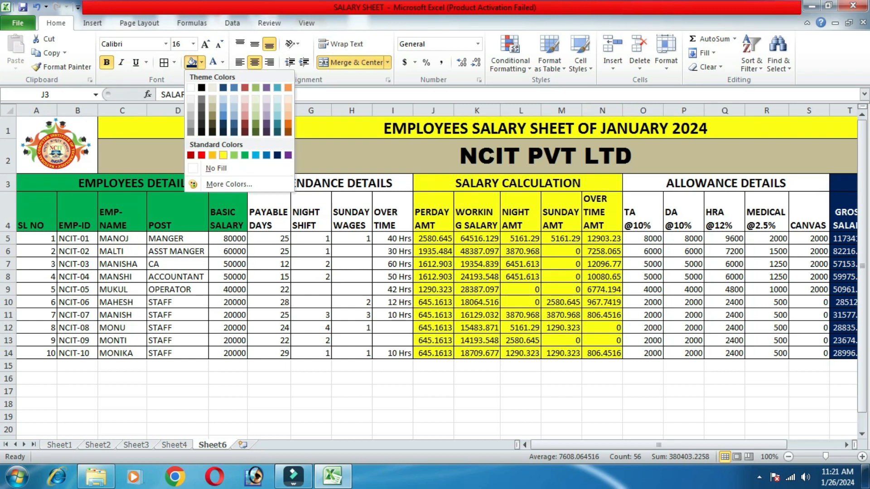
click(233, 155)
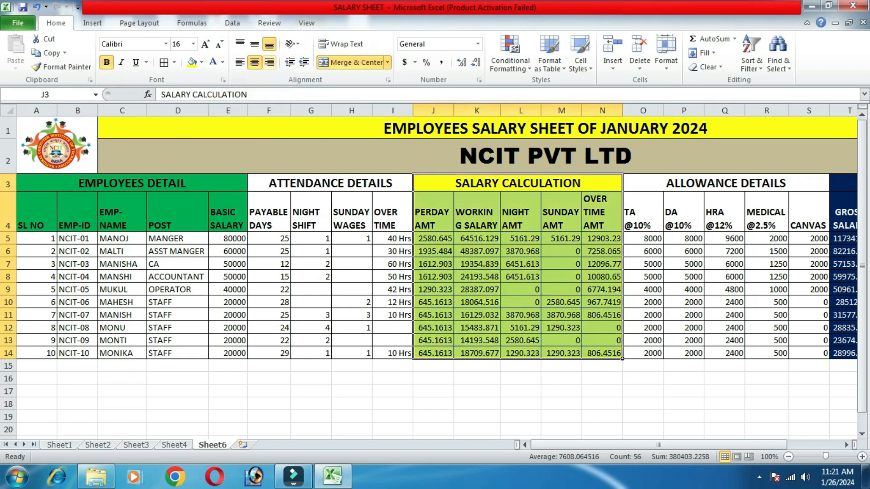
click(255, 62)
click(255, 63)
Fill the EMPLOYEES DETAIL block A3:E15 with light green.
drag(132, 183, 222, 366)
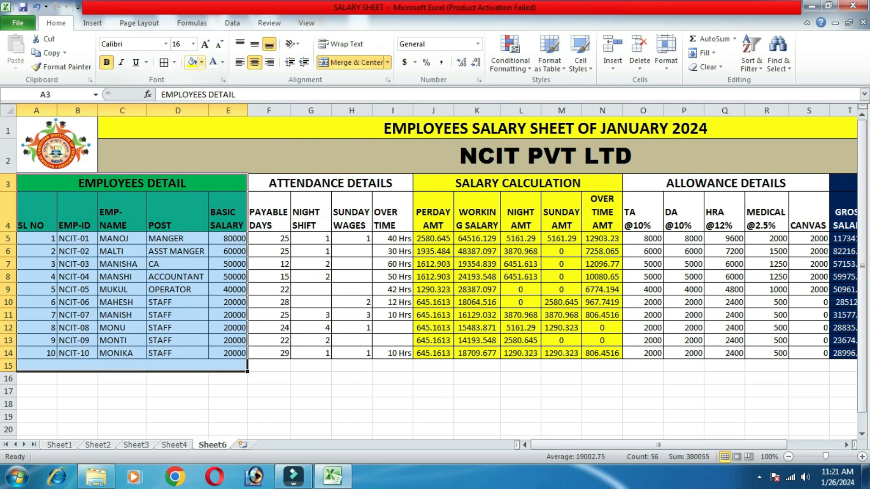
click(201, 62)
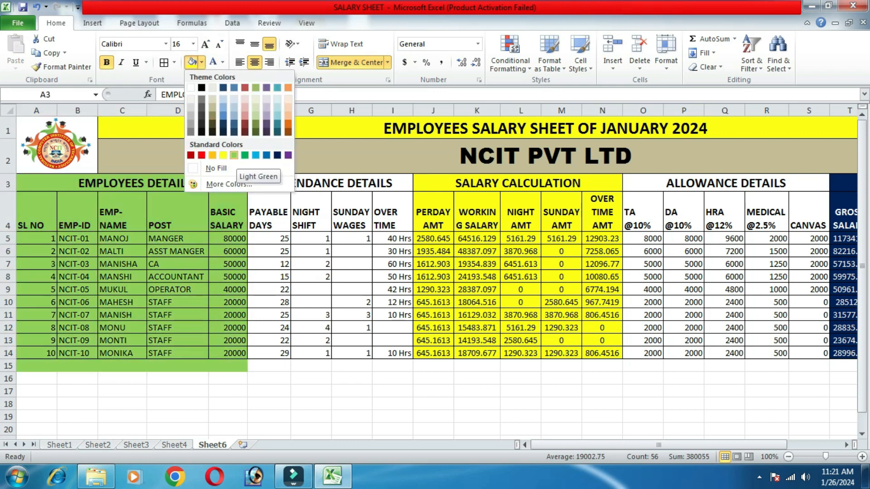
click(234, 155)
click(310, 404)
ctrl+scroll(310, 404, down, 1)
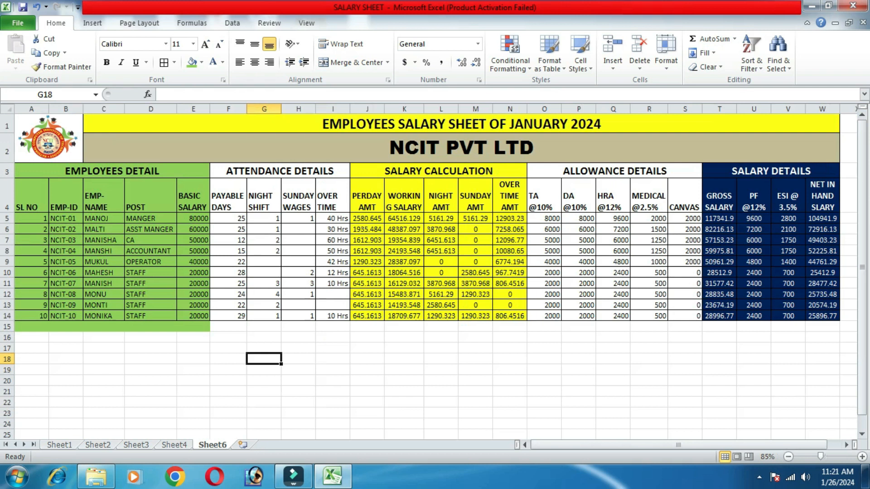